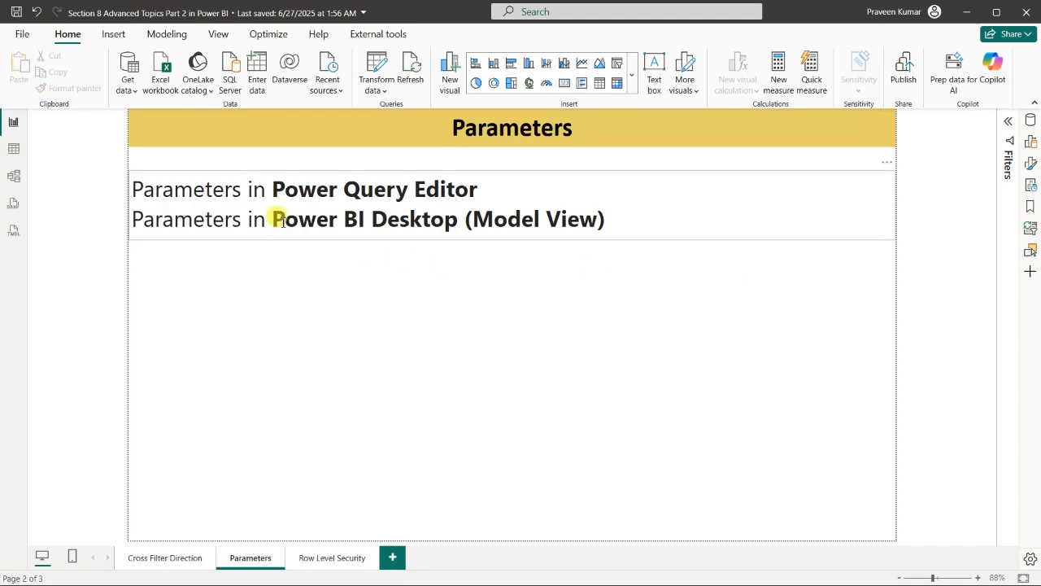
left_click_drag(275, 182, 525, 189)
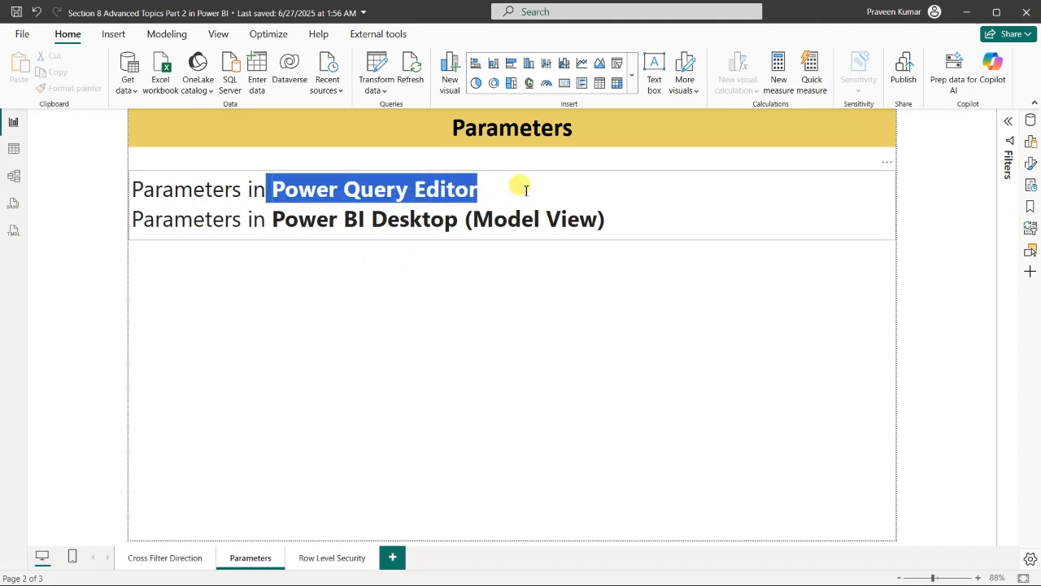
left_click_drag(272, 220, 628, 222)
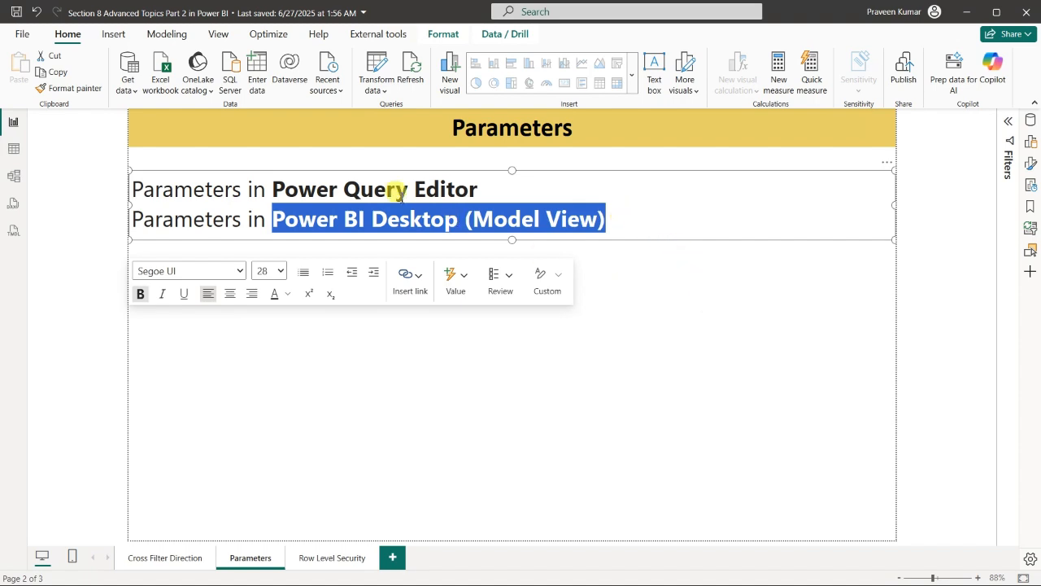
key("Escape")
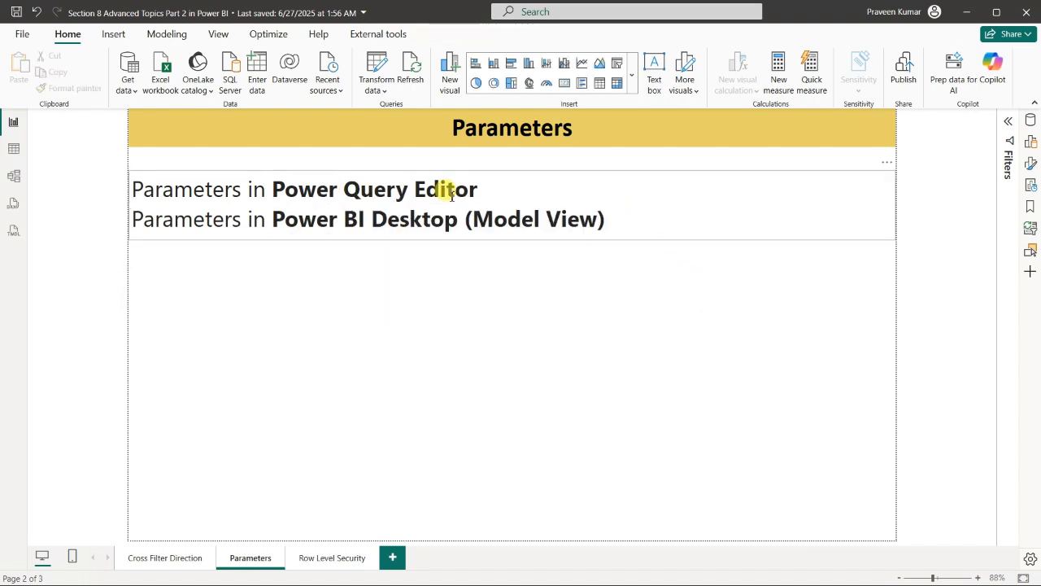
Open the Power Query Editor and change the Orders query's Order Date column to the Date type, replacing the current conversion.
left_click(377, 95)
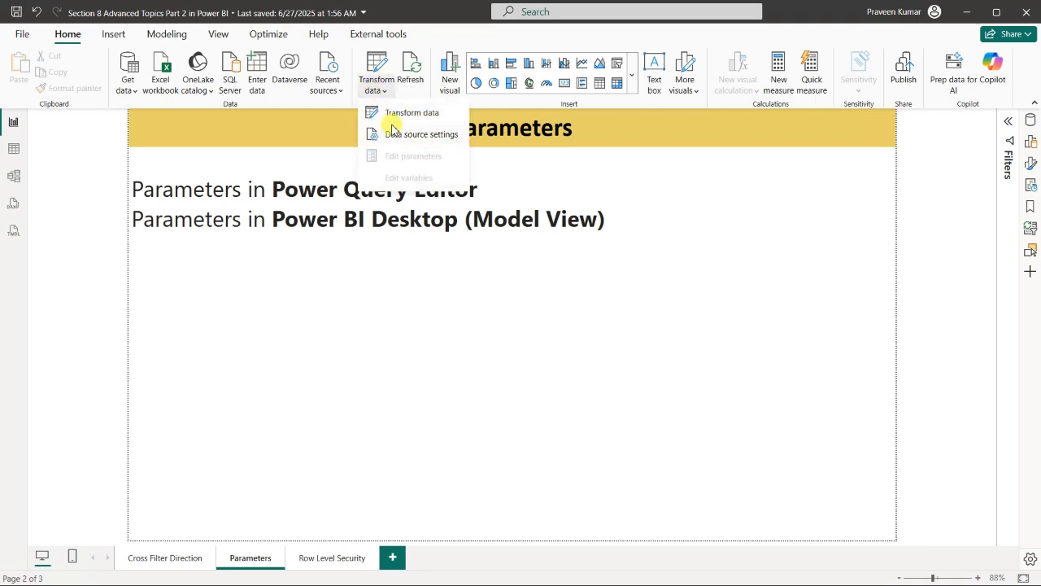
left_click(398, 116)
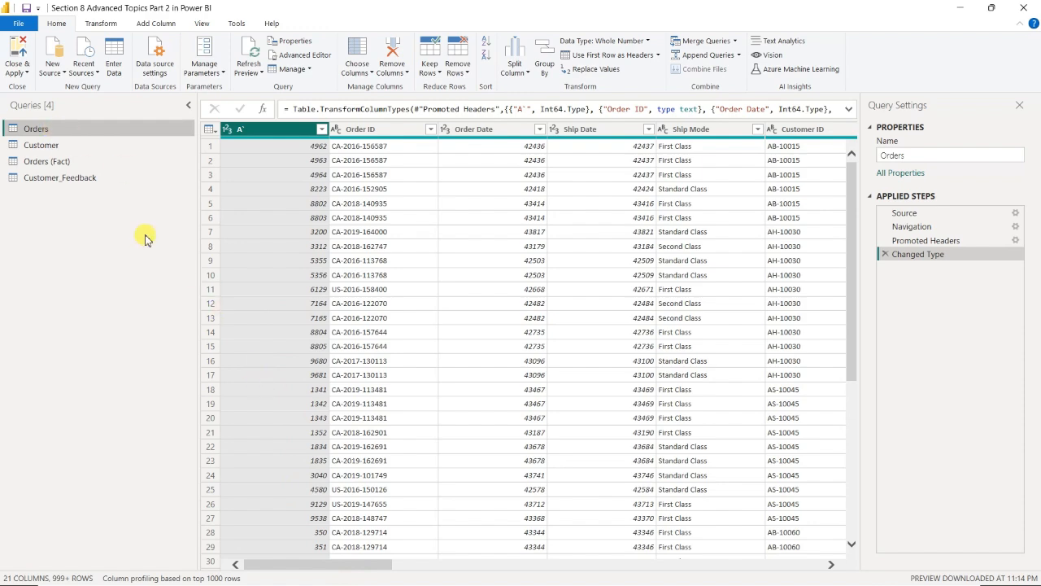
left_click_drag(333, 567, 379, 581)
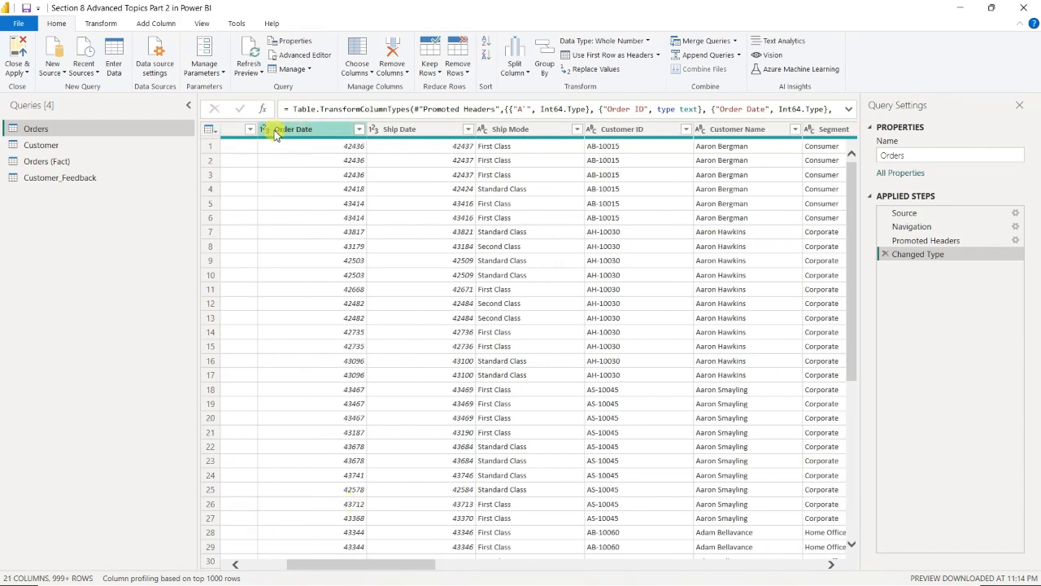
left_click(266, 129)
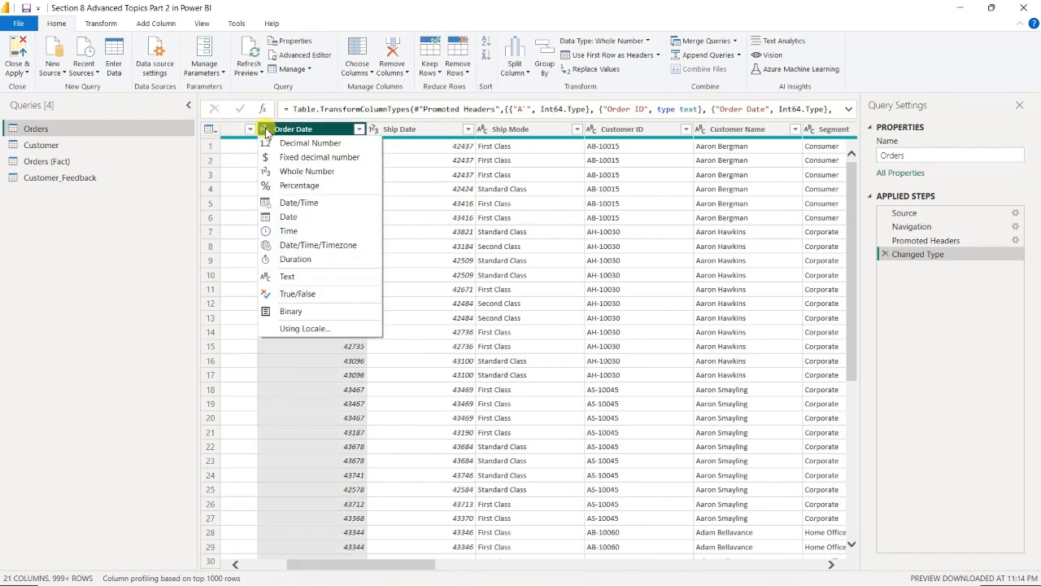
left_click(288, 218)
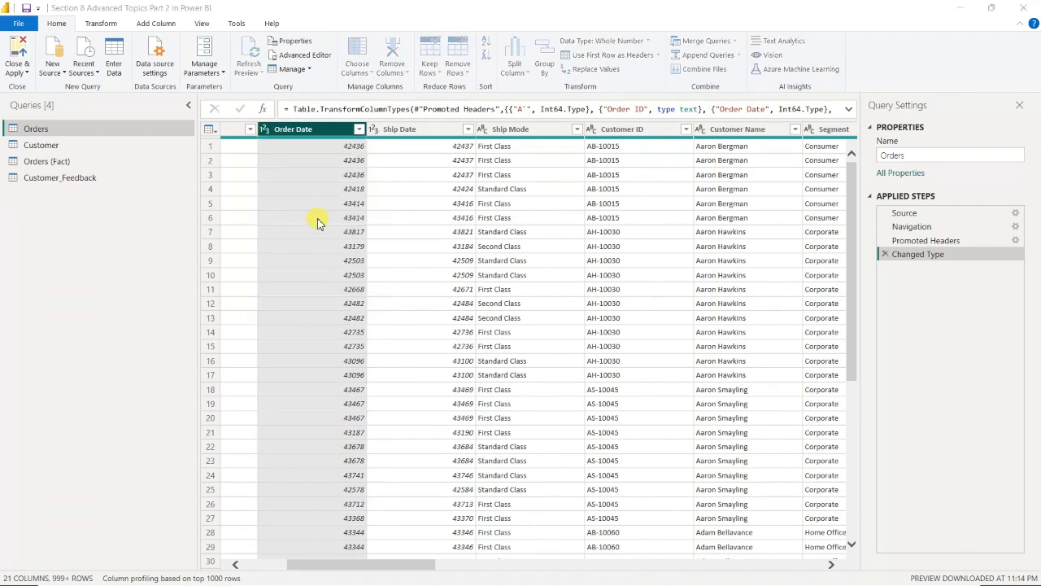
left_click(542, 328)
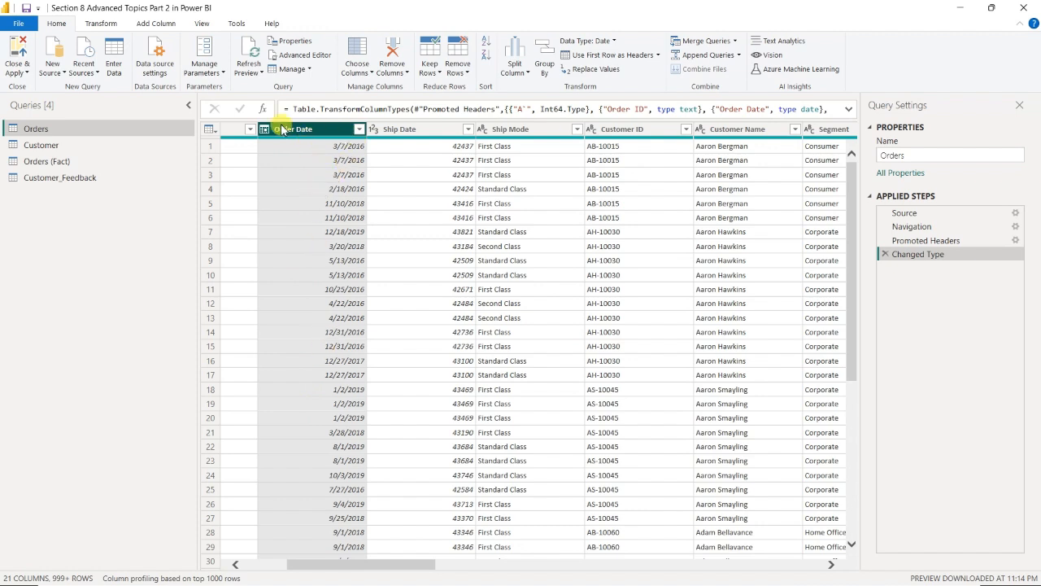
Add a Year column to the Orders query, extracted from the Order Date column.
left_click(145, 22)
left_click(488, 72)
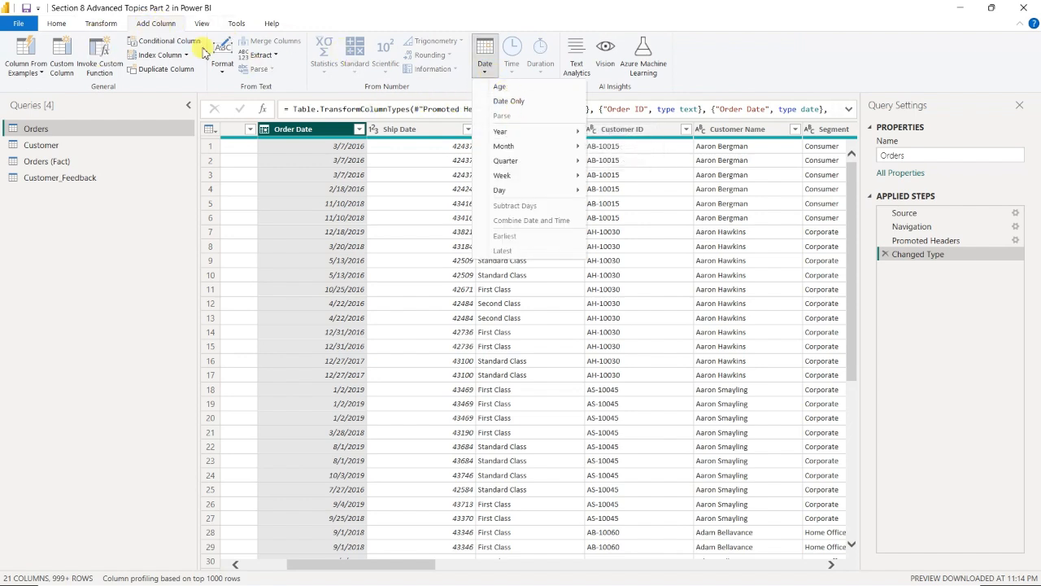
mouse_move(541, 132)
left_click(629, 133)
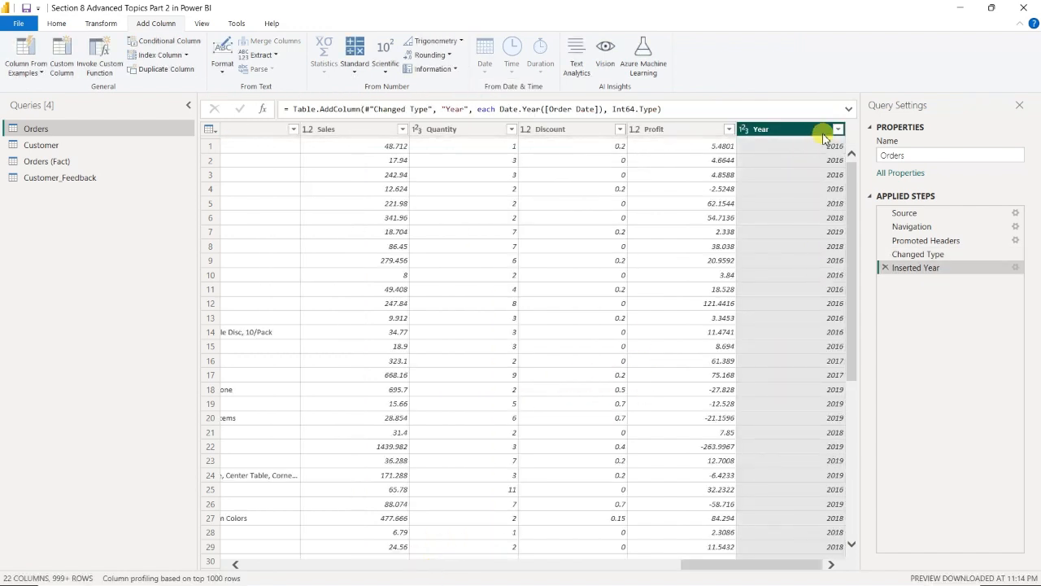
Examine the complete list of distinct values in the Year column's filter without applying a filter.
left_click(838, 128)
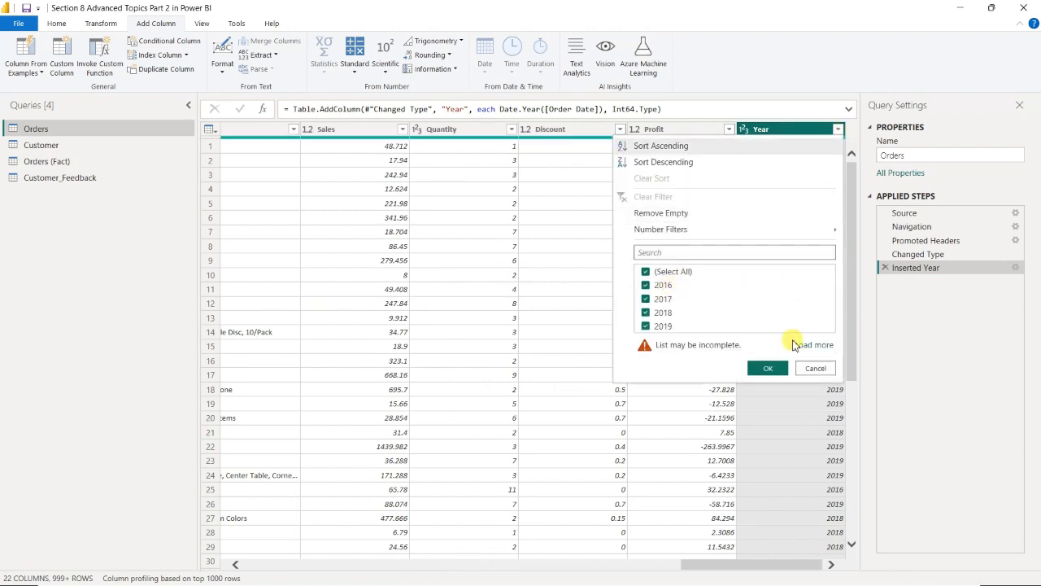
left_click(805, 345)
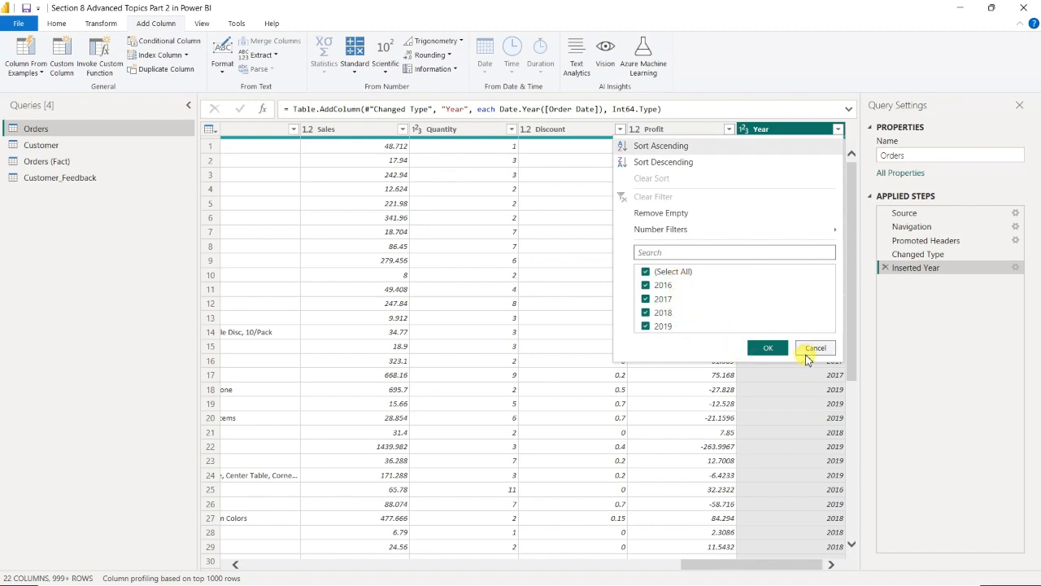
left_click(807, 348)
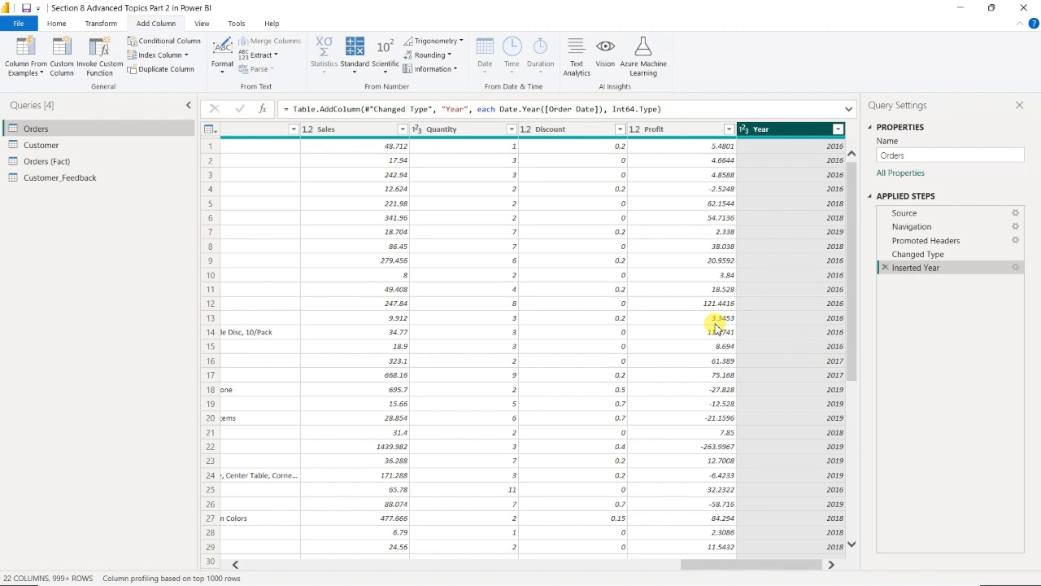
left_click(838, 129)
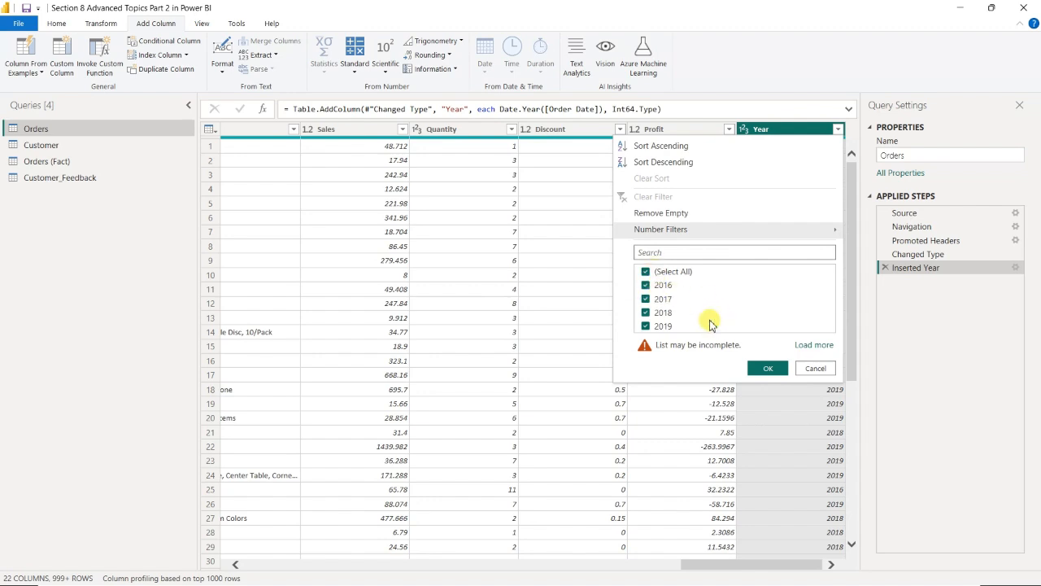
left_click(816, 369)
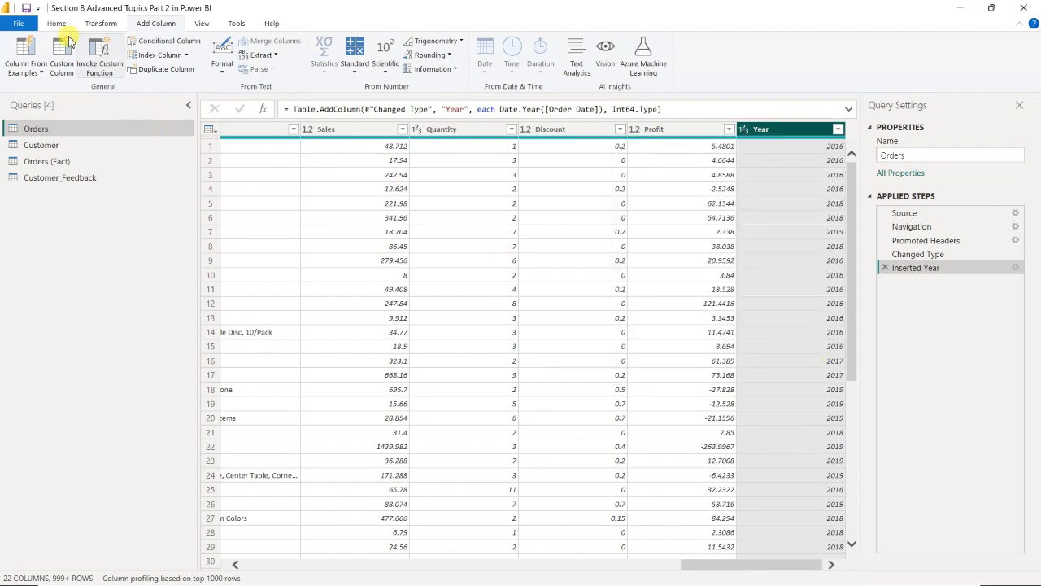
Create a new query parameter named YearFilter, leaving its description empty.
left_click(59, 23)
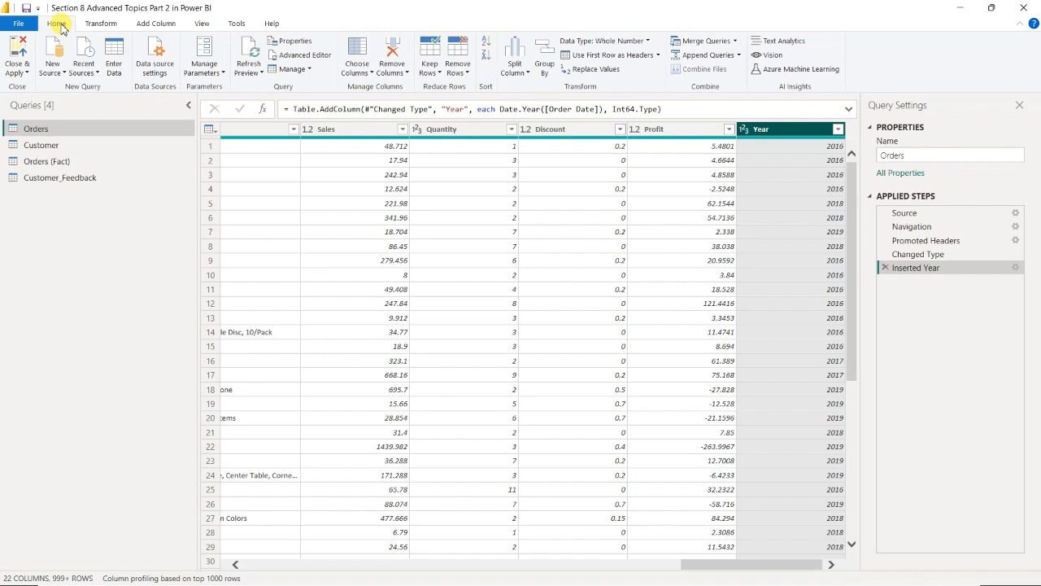
left_click(213, 76)
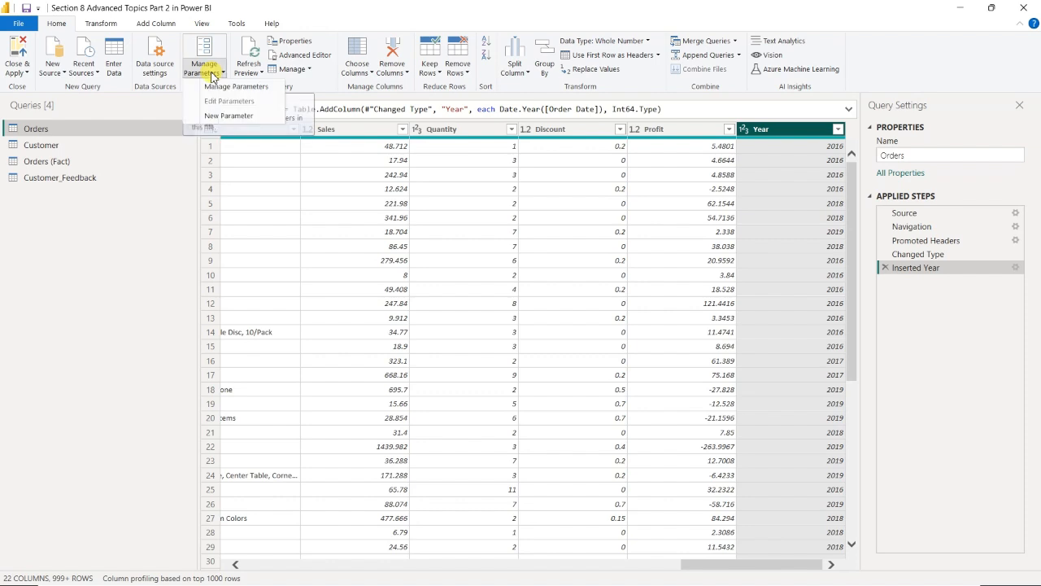
left_click(225, 116)
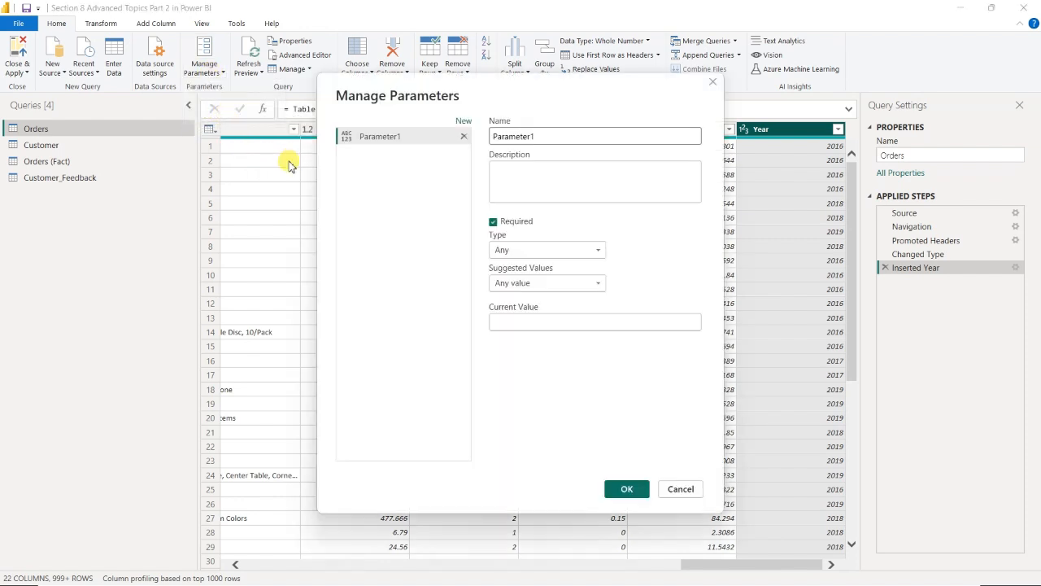
left_click_drag(539, 136, 461, 136)
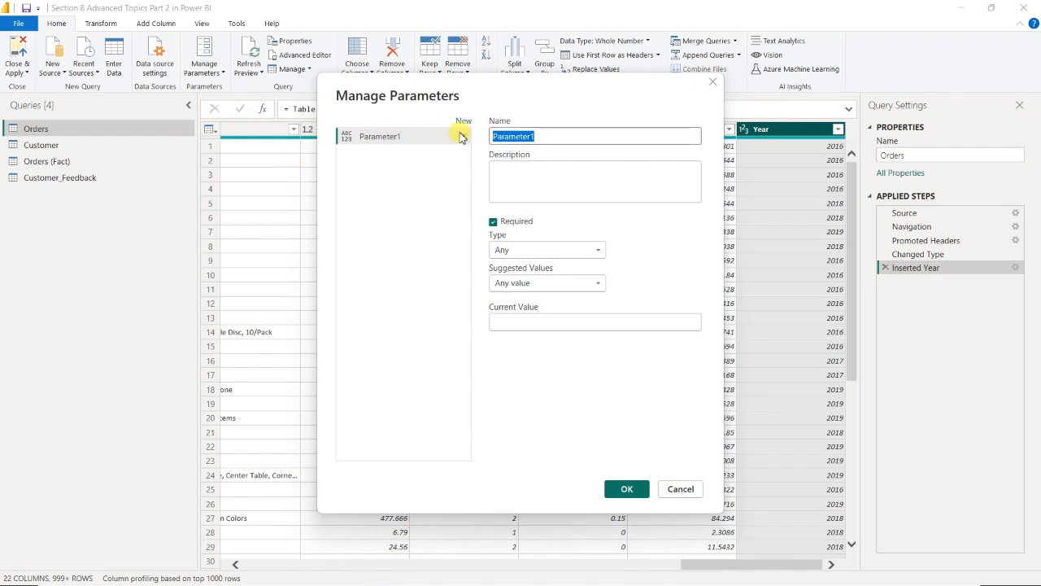
type("YearFil")
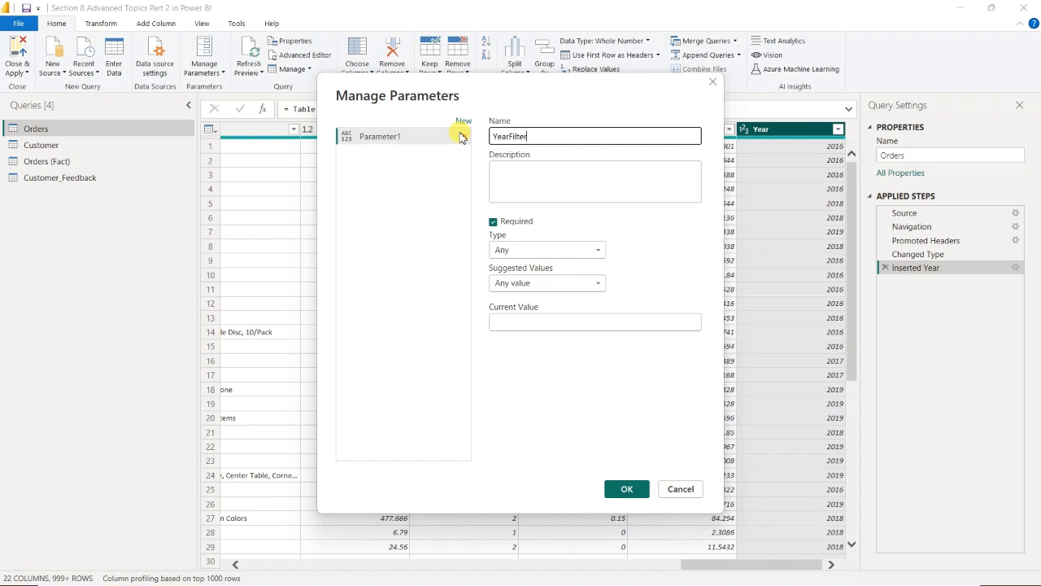
double_click(549, 135)
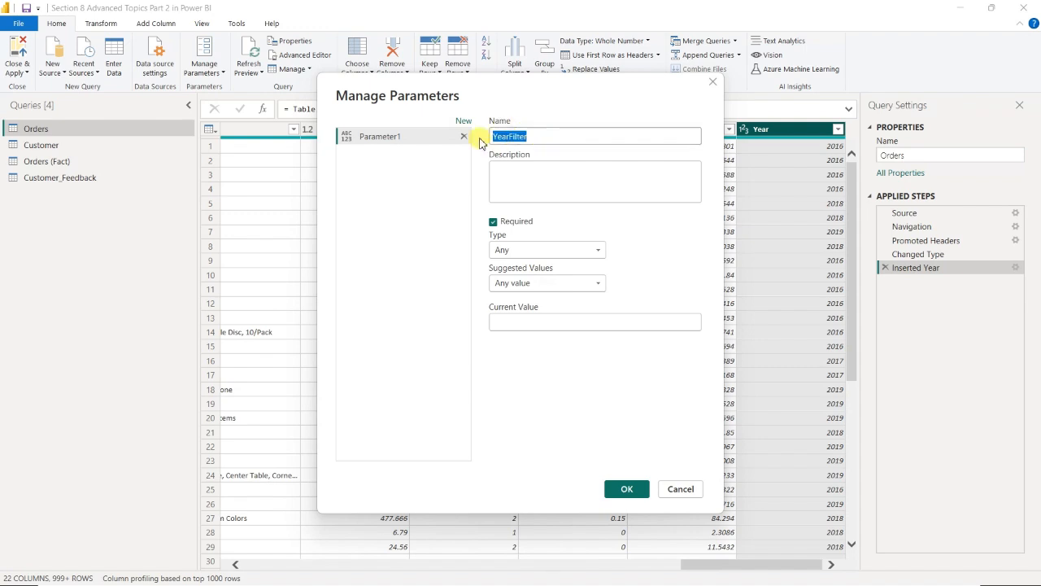
left_click(517, 164)
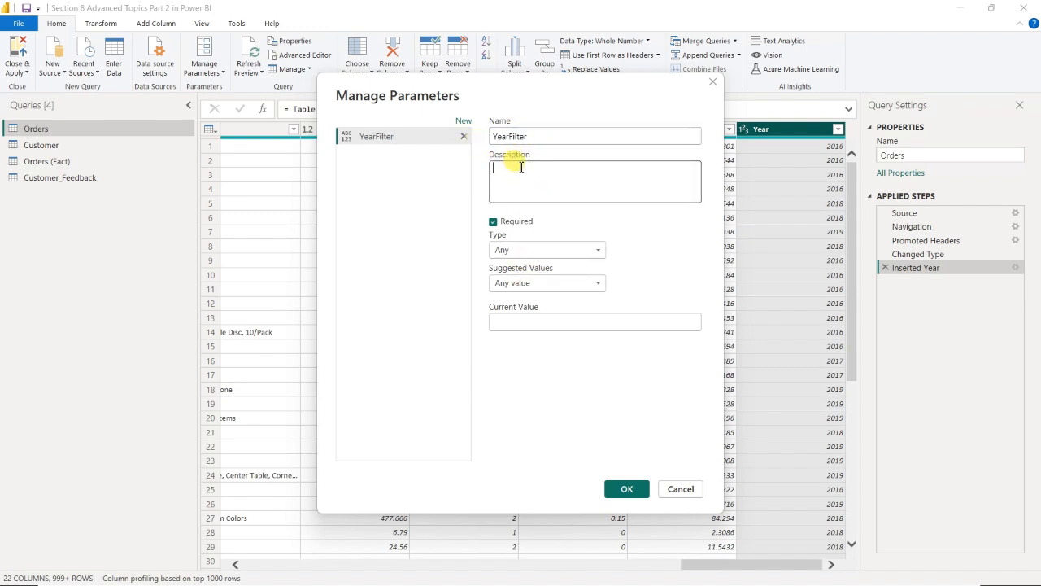
Define the YearFilter parameter with type Any, suggested values Any value and a current value of 2016.
left_click(543, 250)
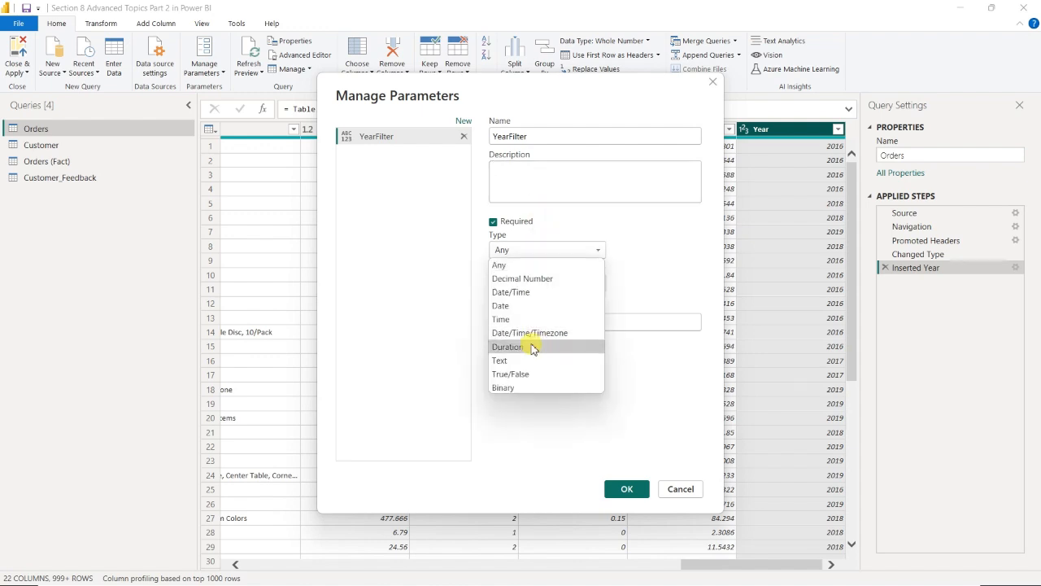
left_click(541, 267)
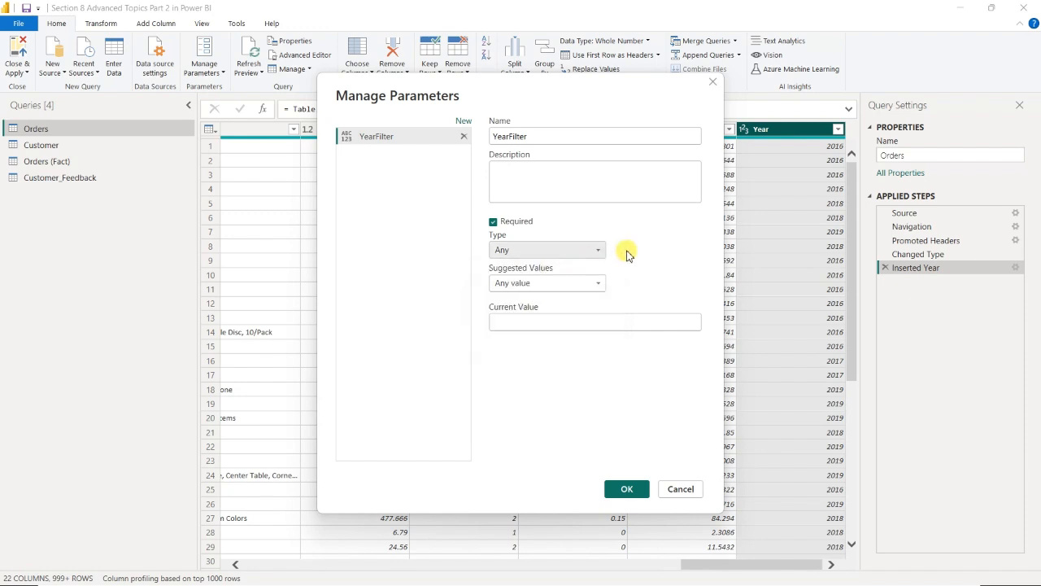
left_click(549, 282)
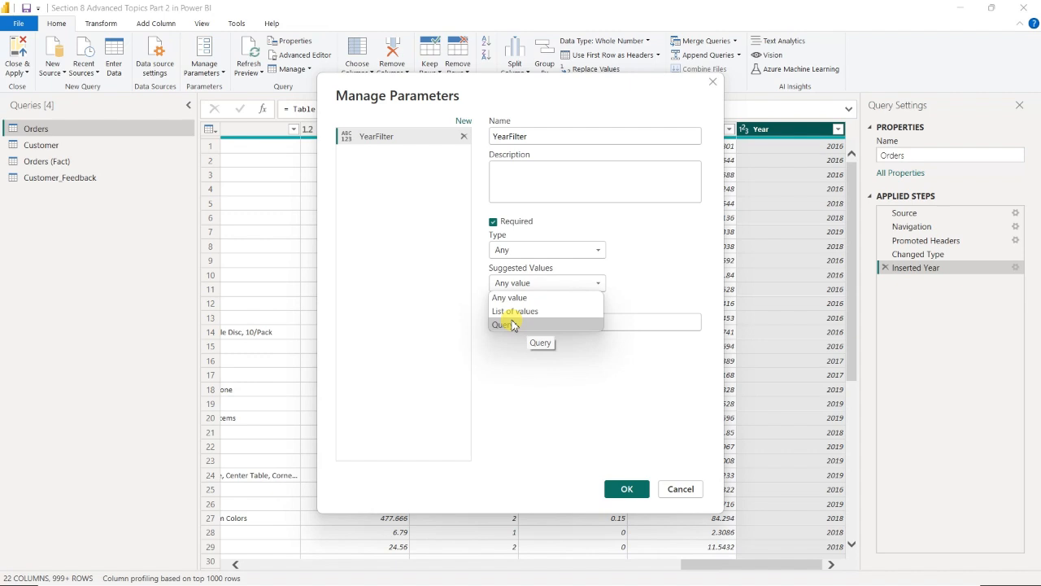
left_click(505, 298)
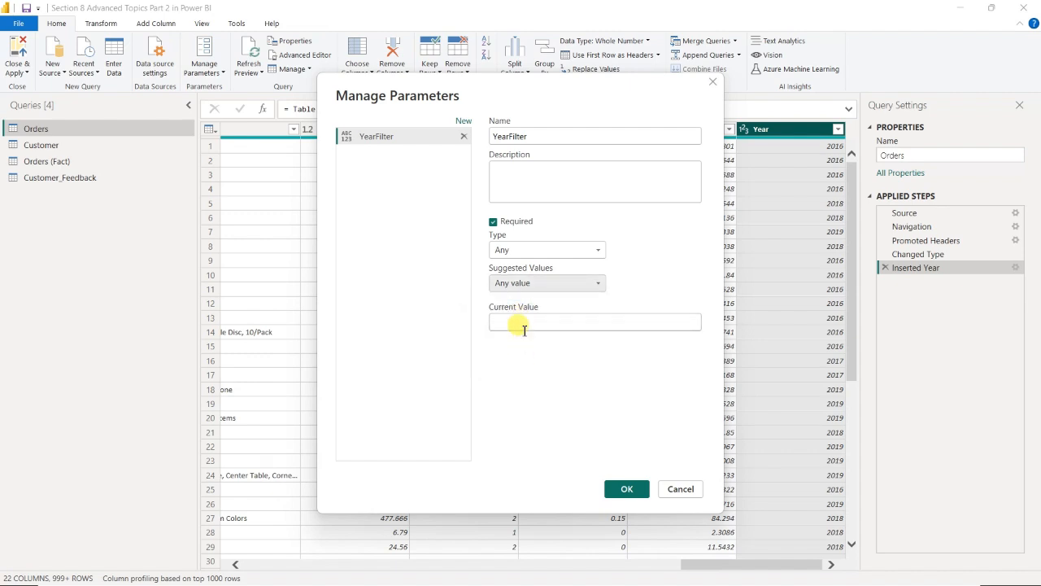
left_click(528, 324)
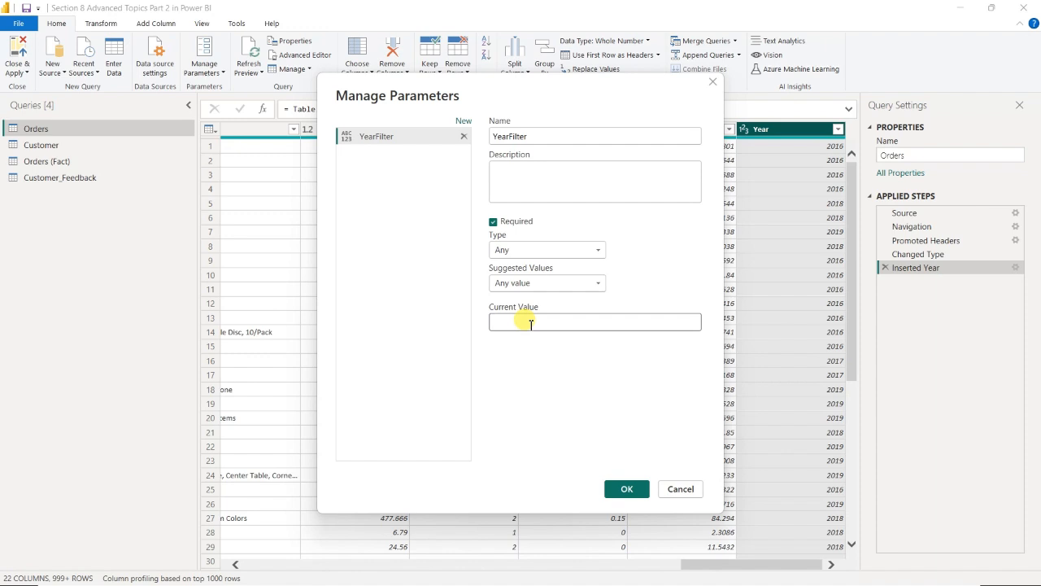
left_click(627, 490)
left_click(532, 319)
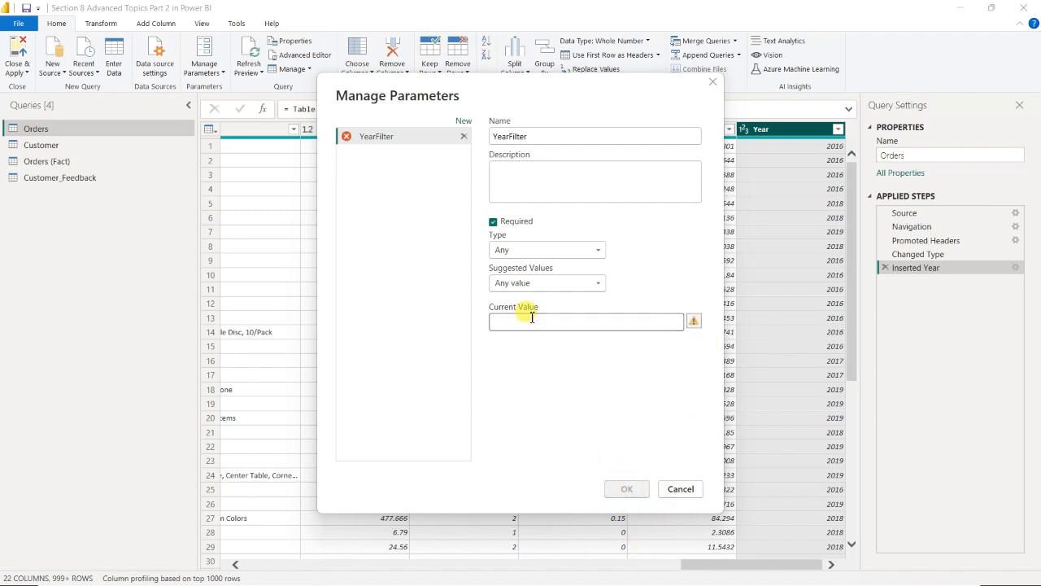
type("2016")
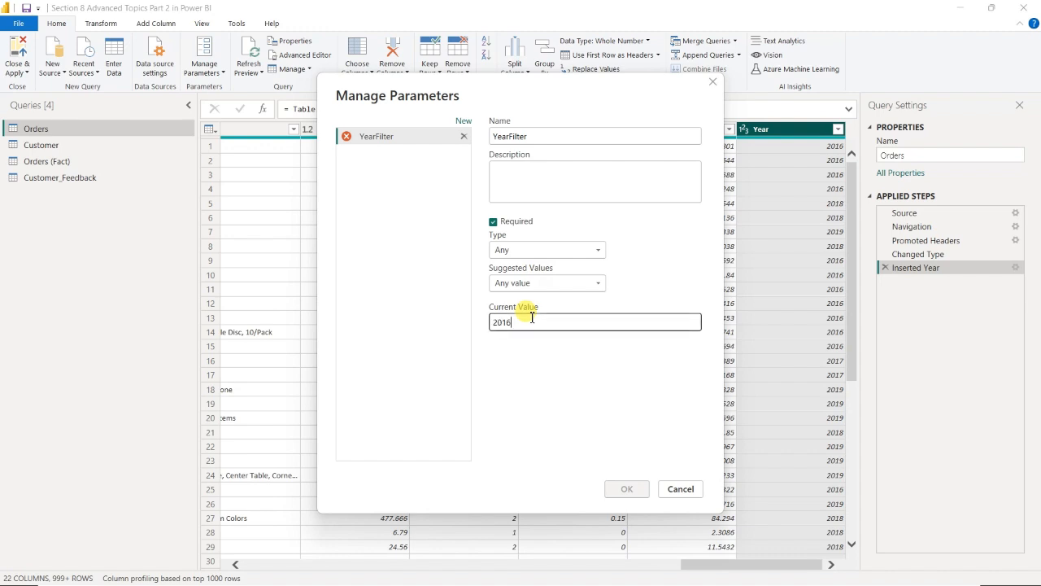
left_click(624, 489)
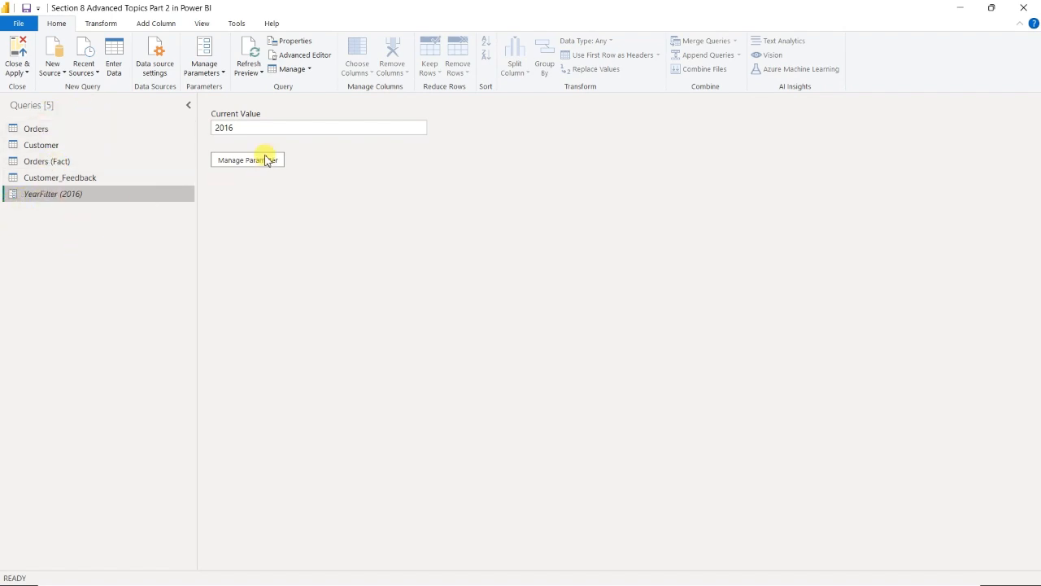
Set the YearFilter parameter's current value to 2017 and return to the Orders query.
left_click_drag(244, 127, 216, 132)
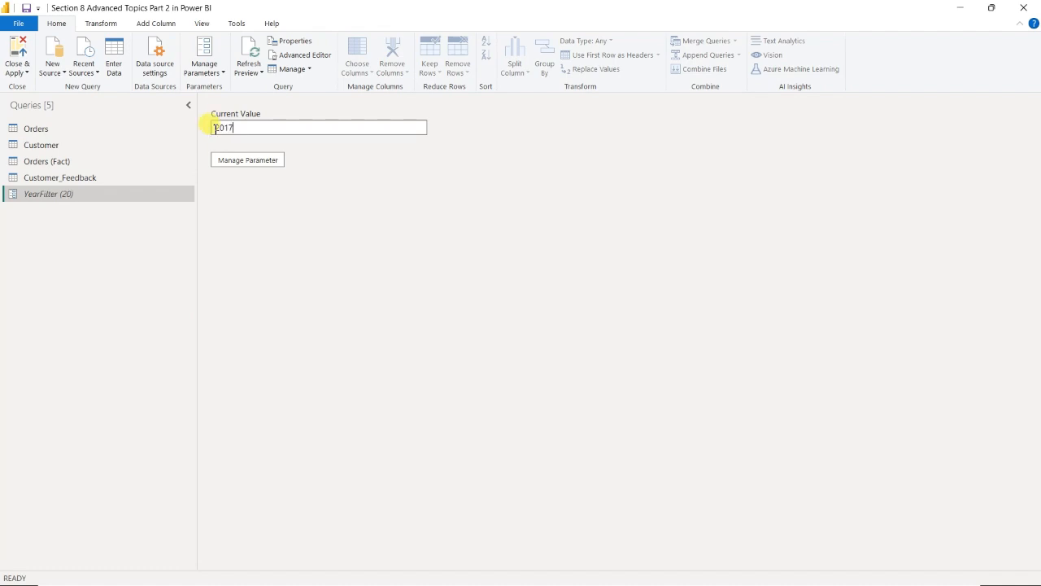
left_click(51, 133)
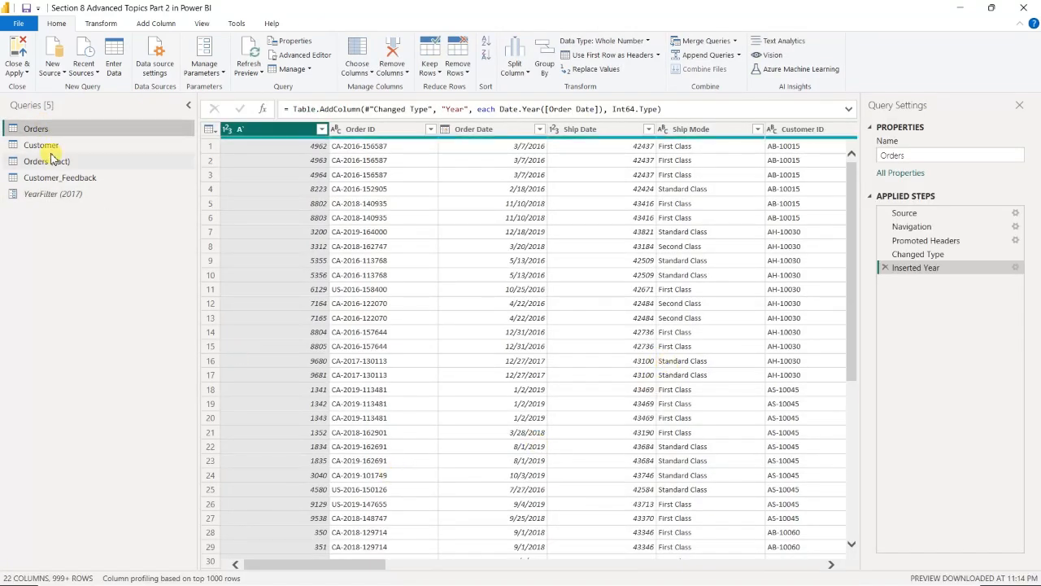
left_click(56, 195)
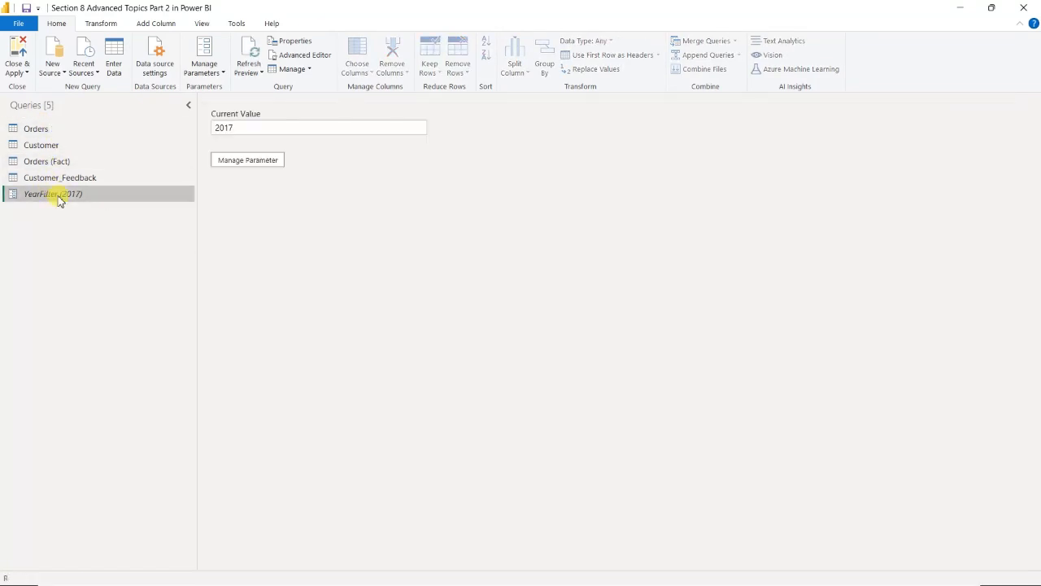
left_click(62, 132)
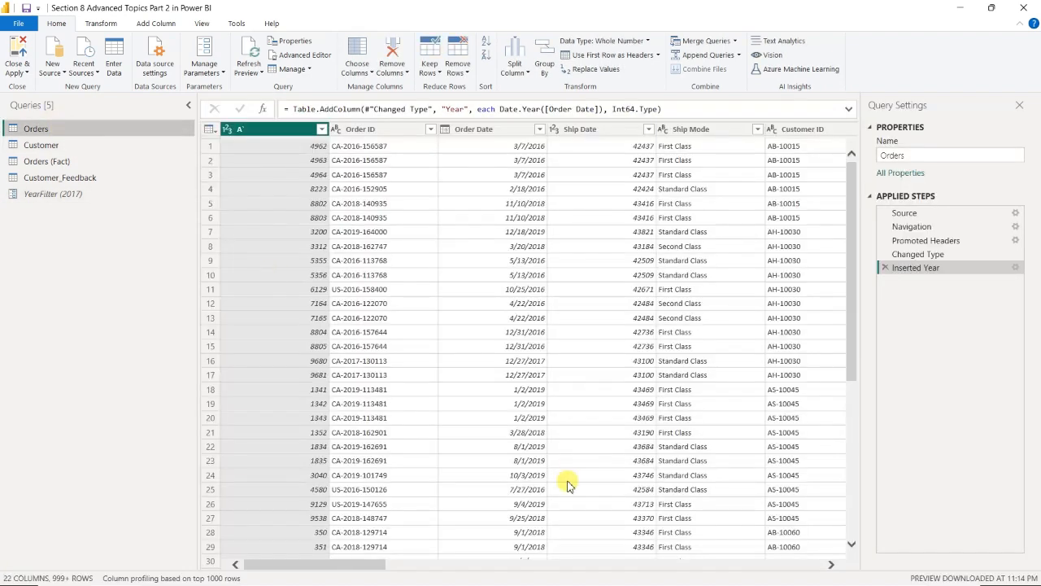
Filter the Orders query's Year column with an equals condition that uses the YearFilter parameter.
left_click_drag(368, 564, 825, 561)
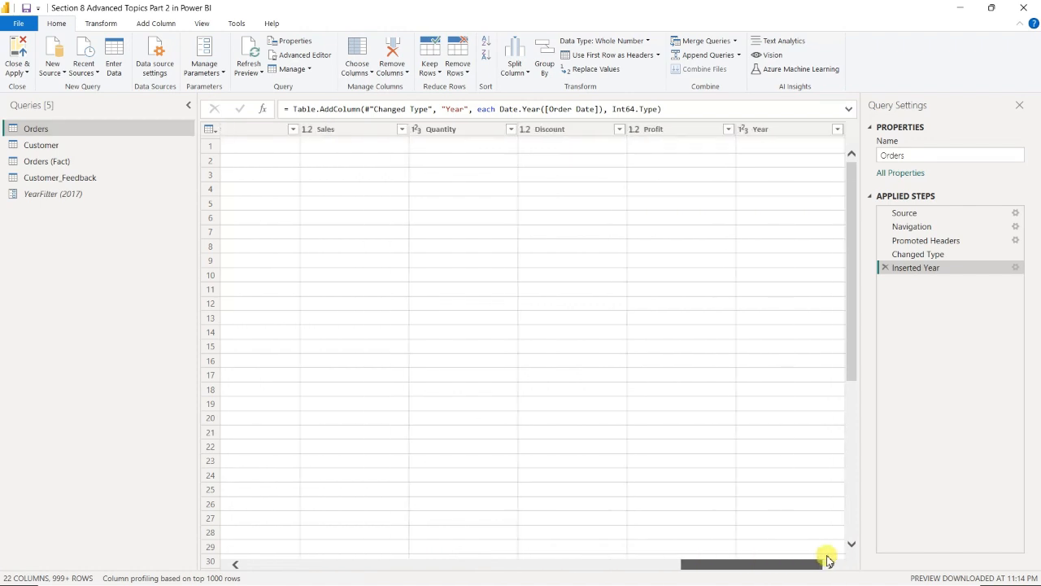
left_click(836, 129)
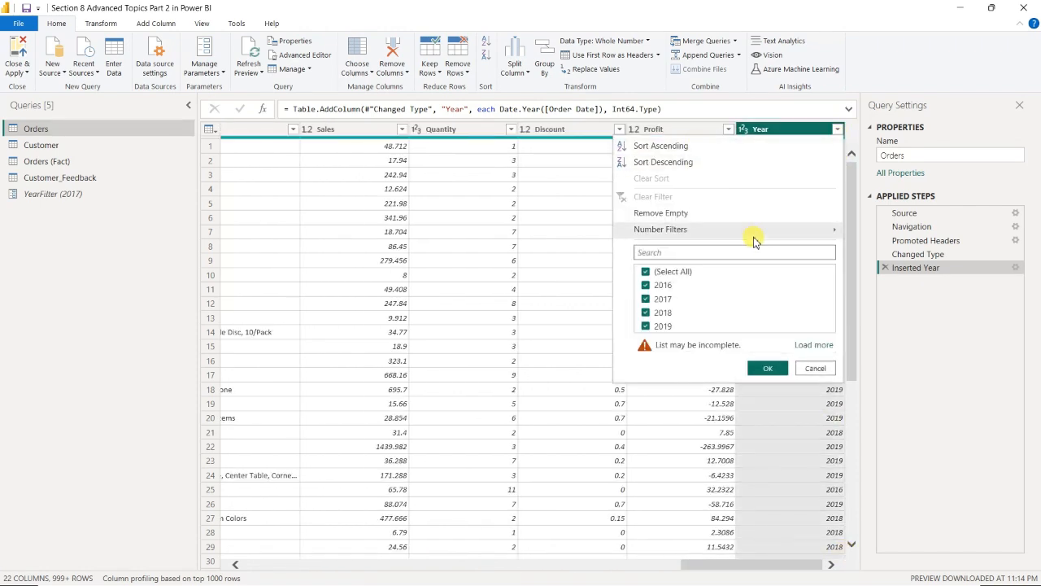
mouse_move(838, 233)
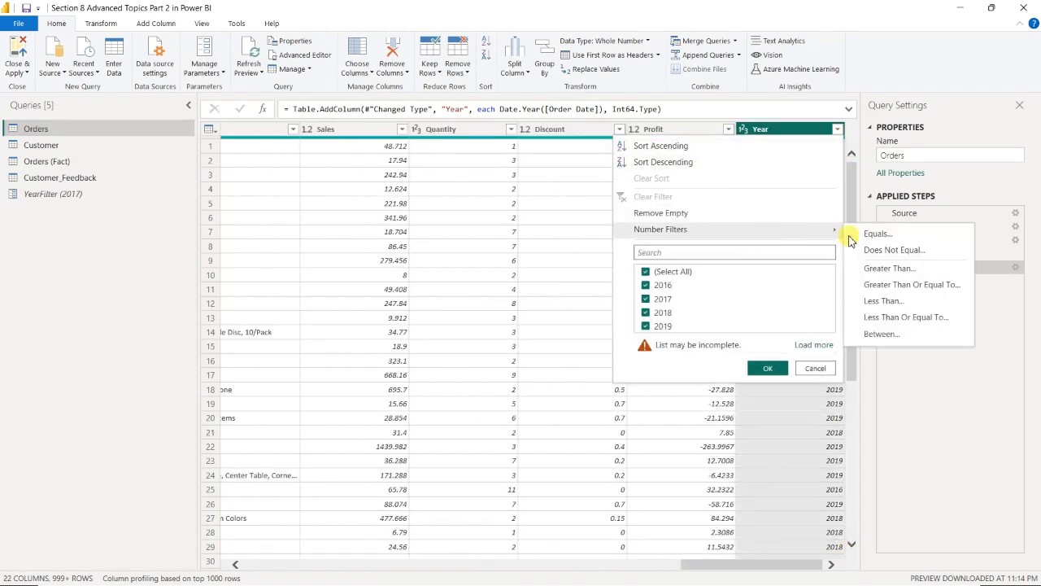
left_click(890, 236)
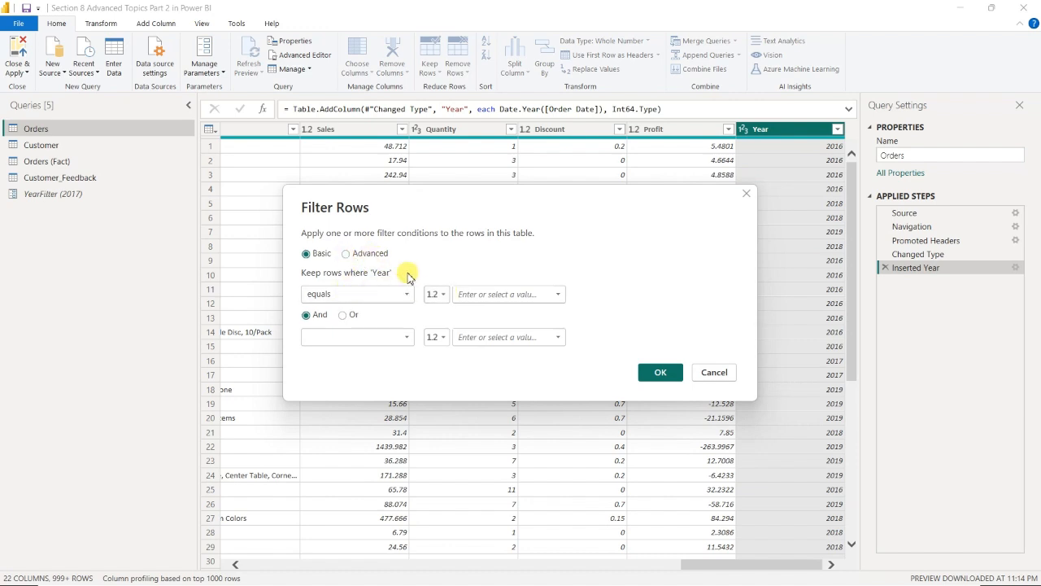
left_click(442, 295)
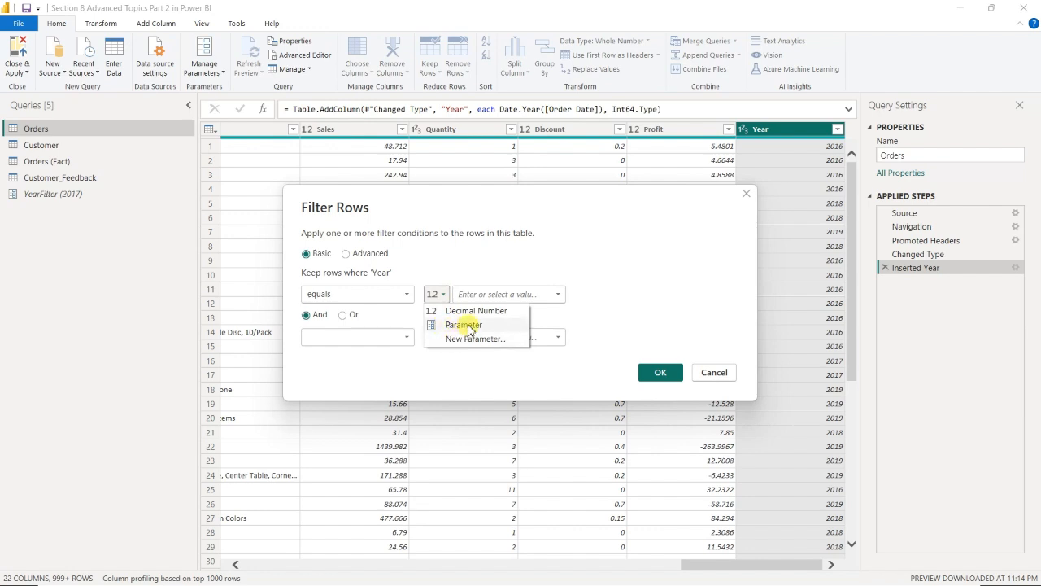
left_click(465, 326)
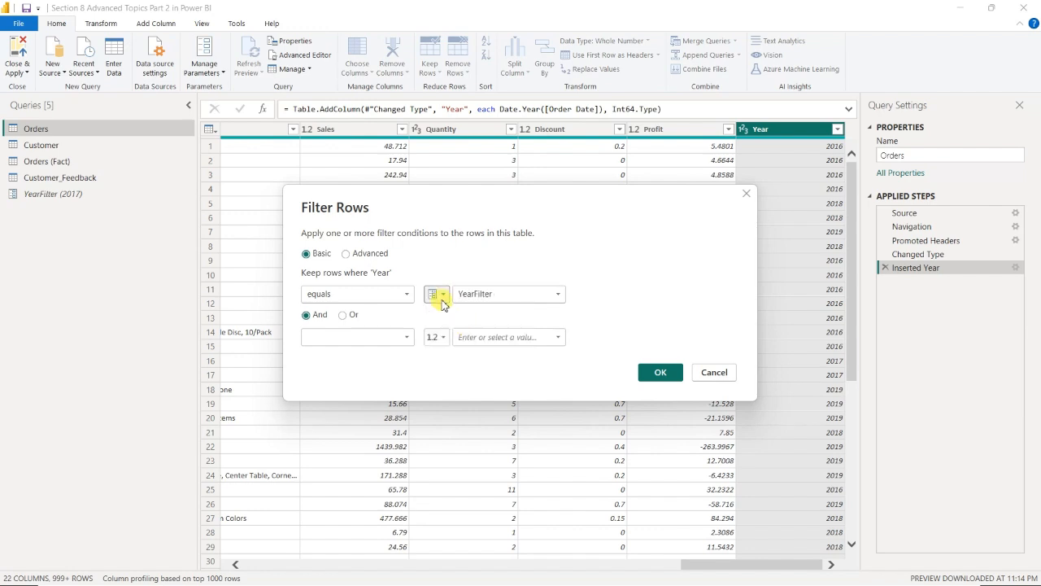
left_click(493, 294)
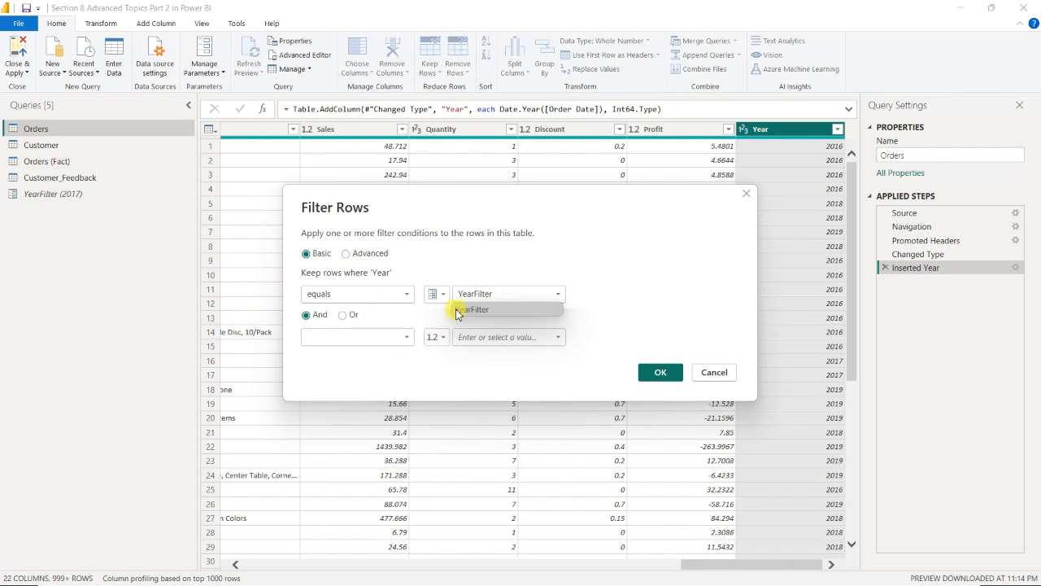
left_click(480, 310)
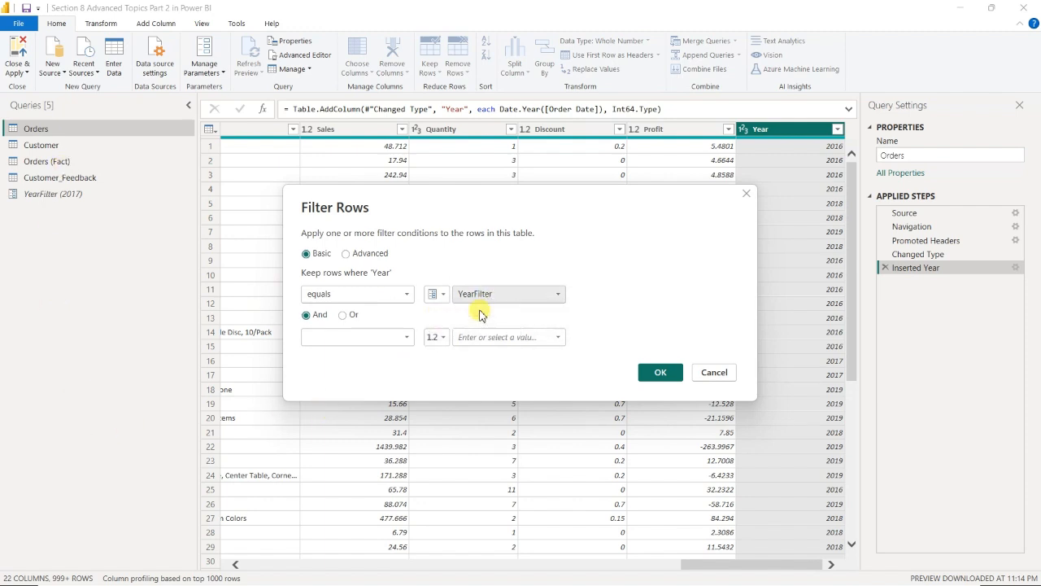
left_click(500, 297)
left_click(483, 311)
left_click(356, 296)
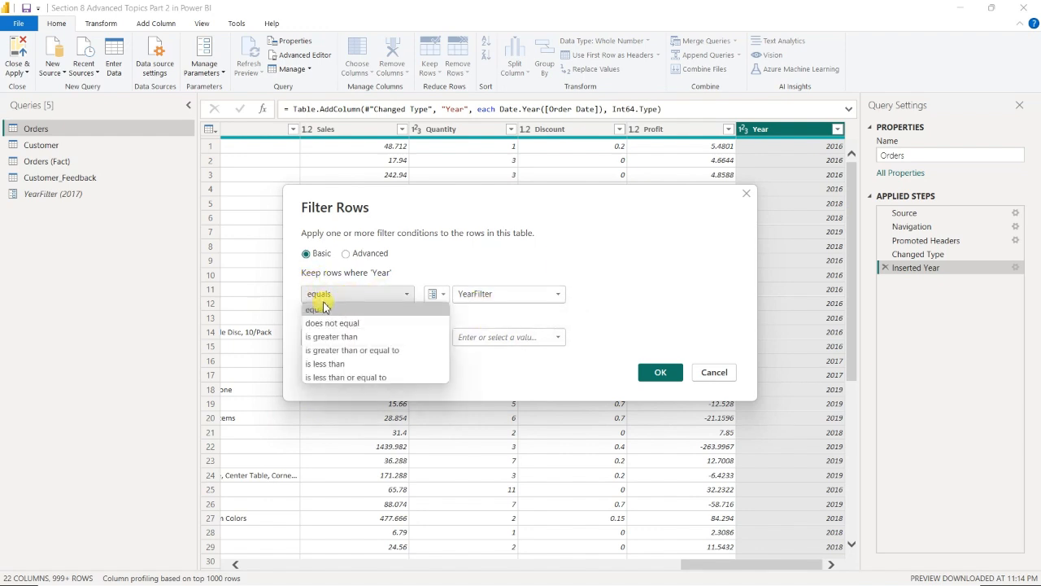
left_click(329, 313)
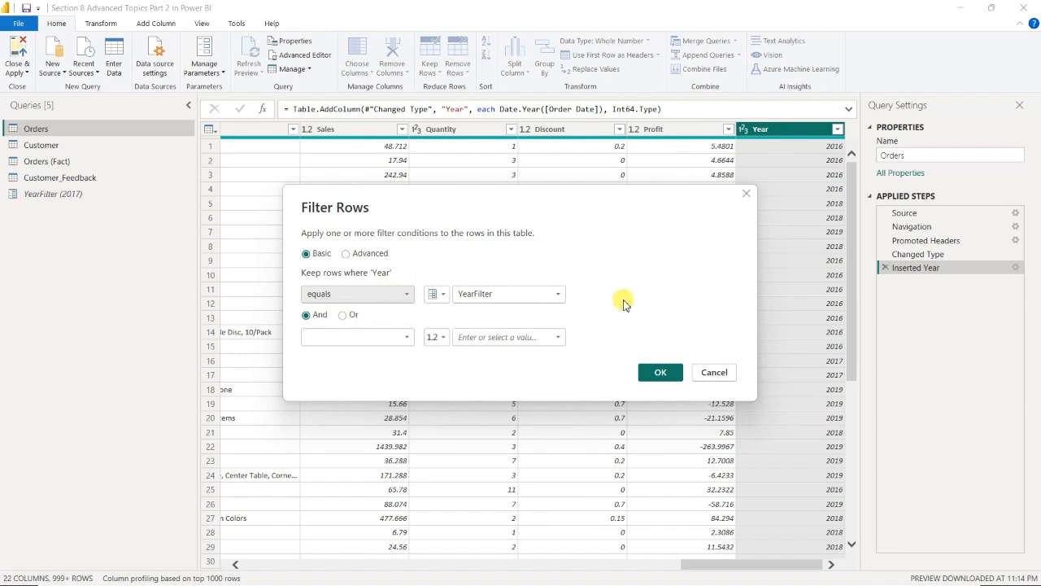
left_click(643, 376)
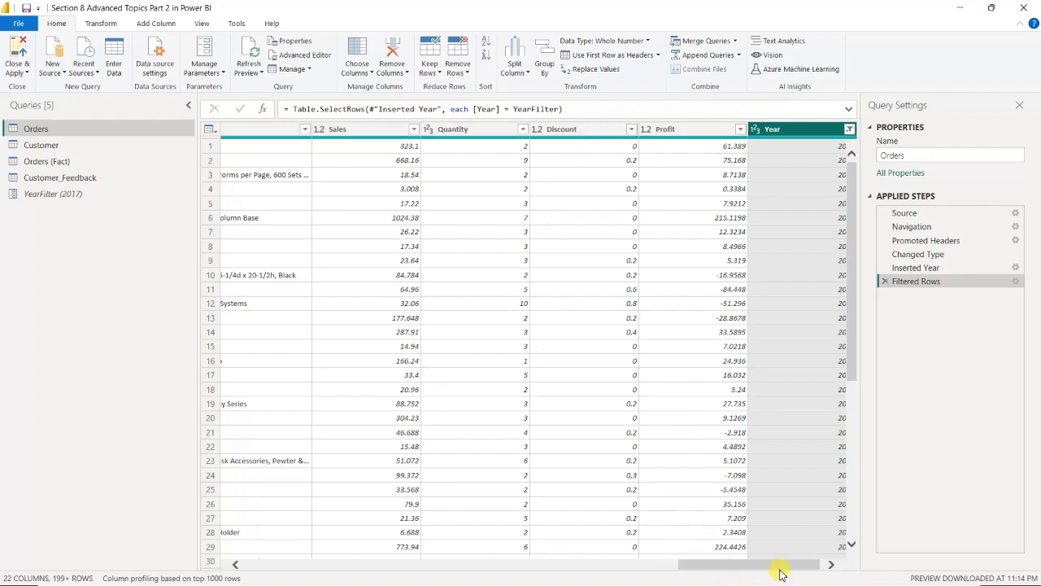
Examine the distinct values in the filtered Year column's filter list without changing the filter.
left_click(850, 129)
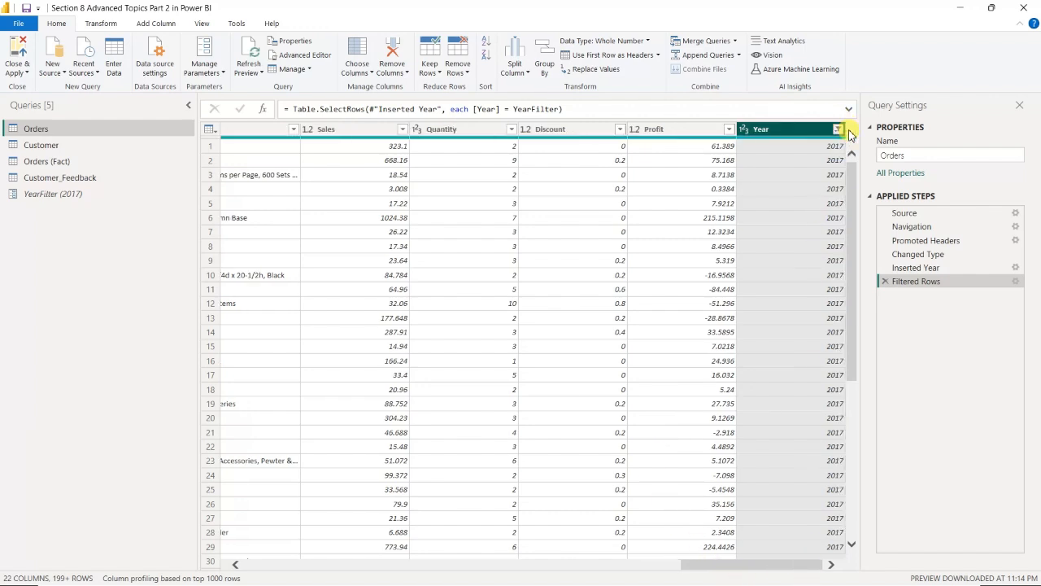
left_click(806, 345)
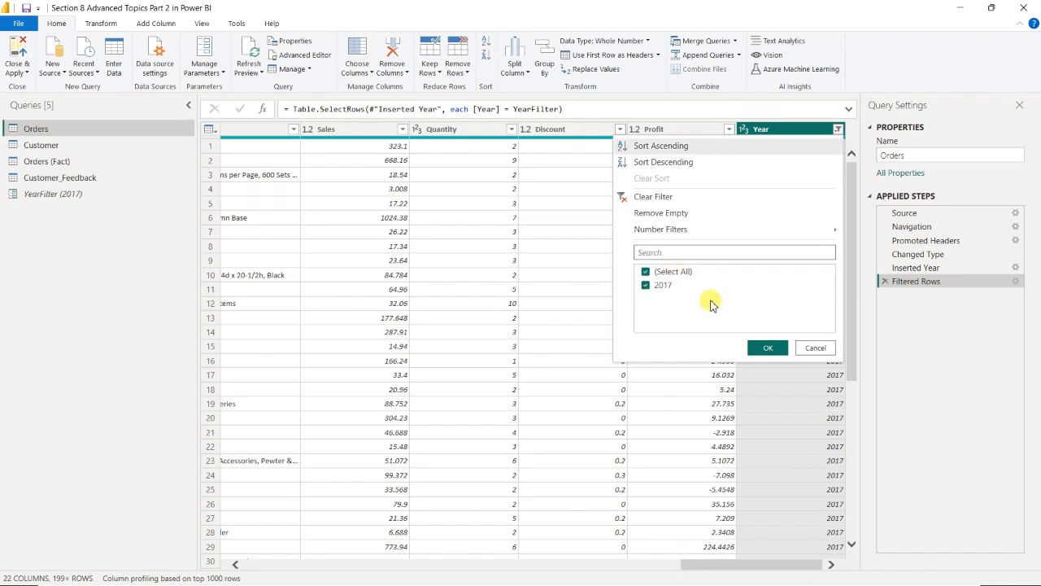
left_click(815, 347)
Set the YearFilter parameter's current value to 2019 and return to the Orders query.
left_click(101, 193)
left_click(237, 128)
double_click(237, 127)
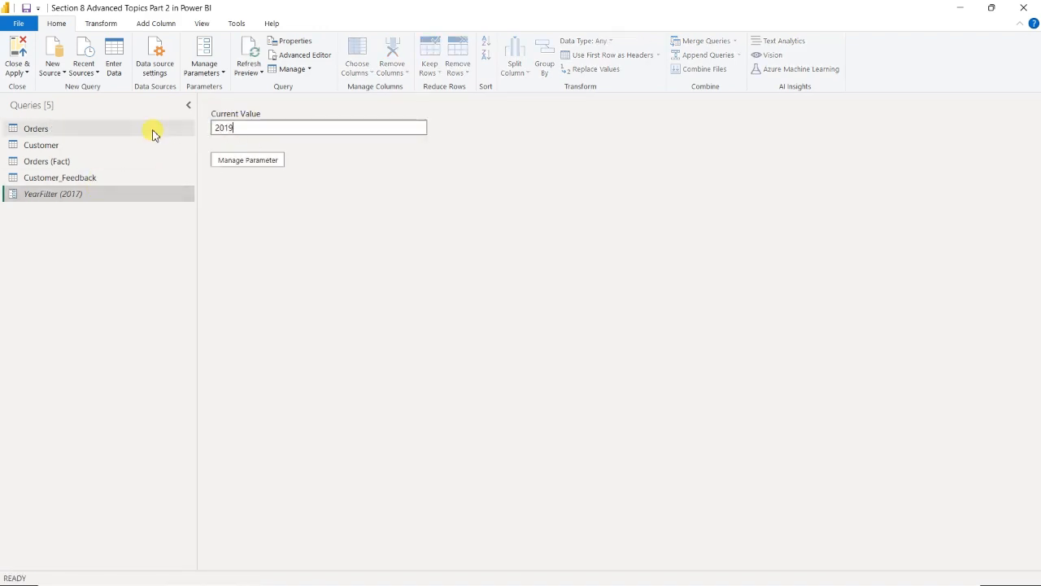
left_click(93, 130)
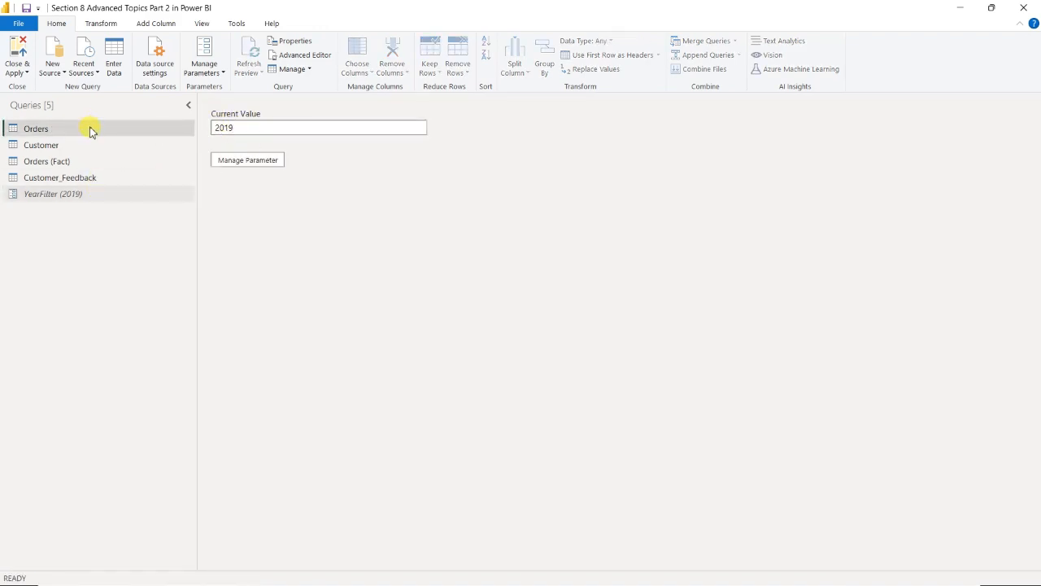
Load the complete list of Year values in the column's filter, then close it without applying anything.
left_click_drag(349, 565, 814, 564)
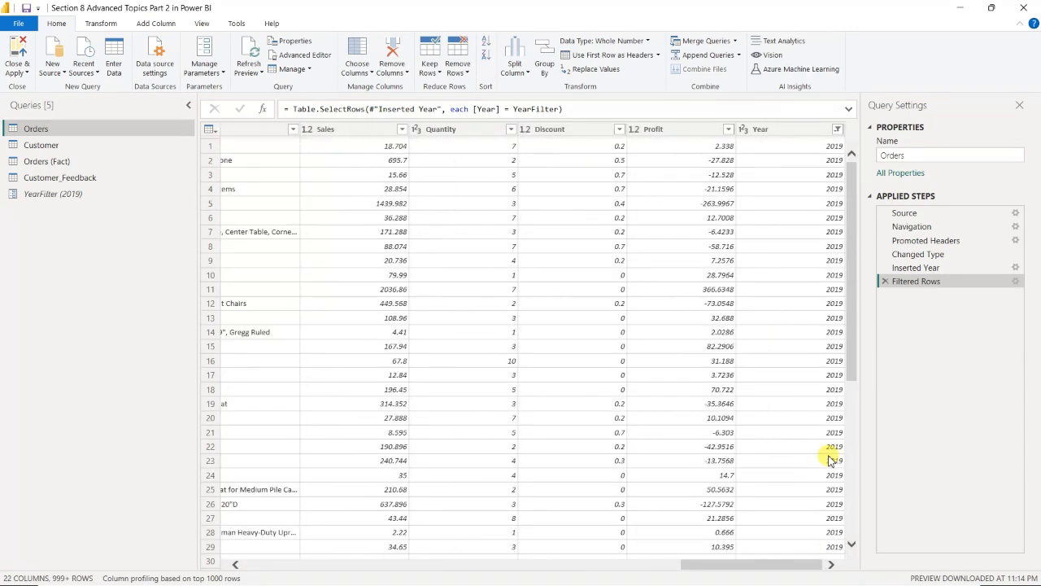
left_click(837, 129)
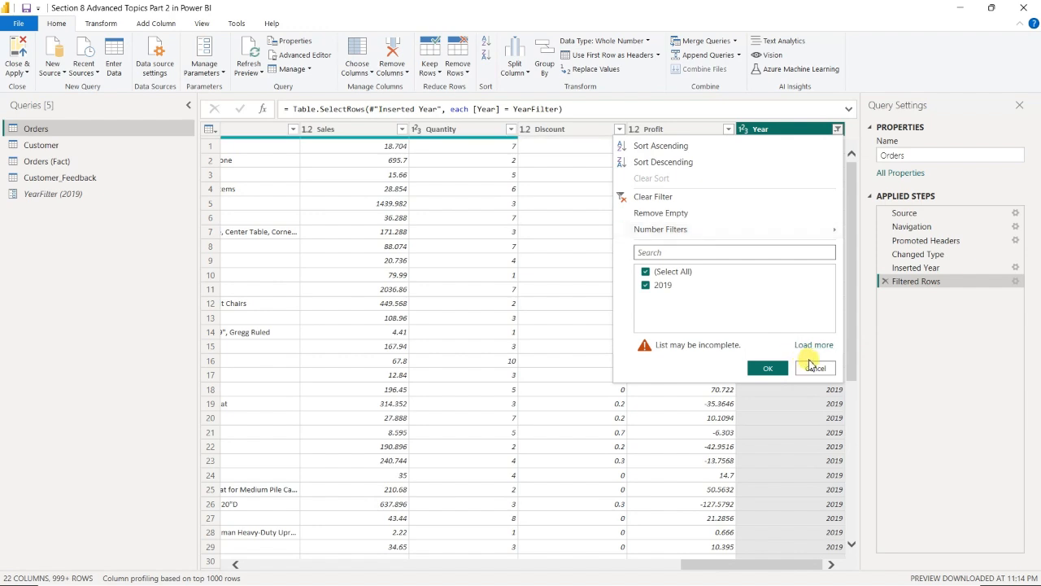
left_click(813, 347)
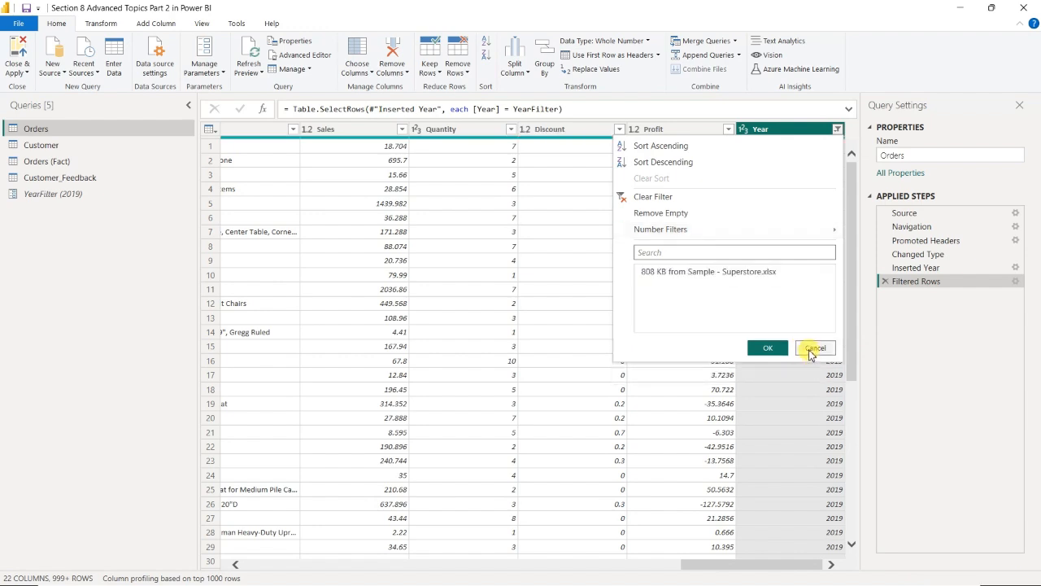
left_click(813, 348)
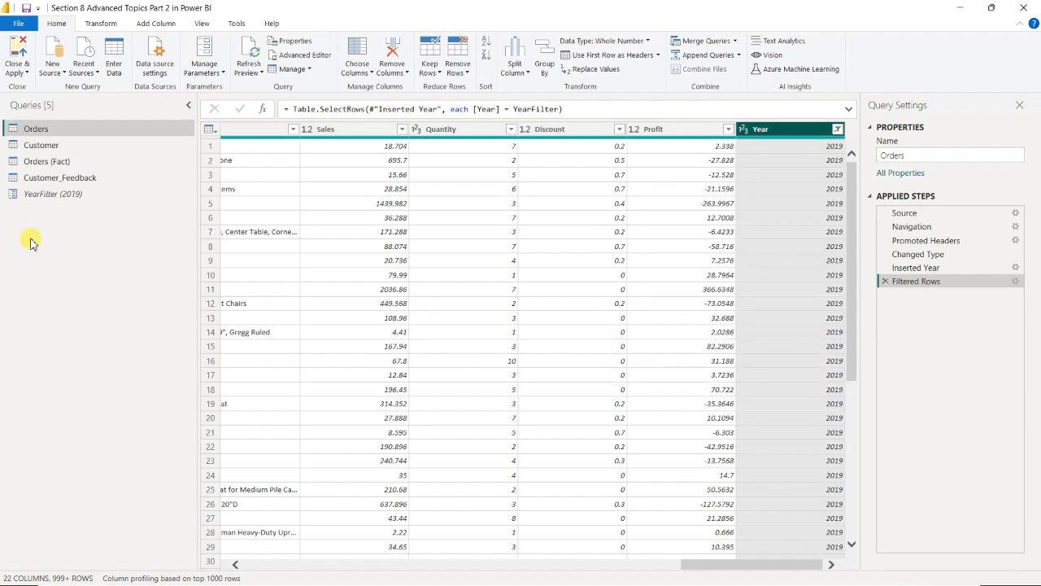
Set the YearFilter parameter's current value to 2000 and return to the Orders query.
left_click(32, 193)
left_click(292, 130)
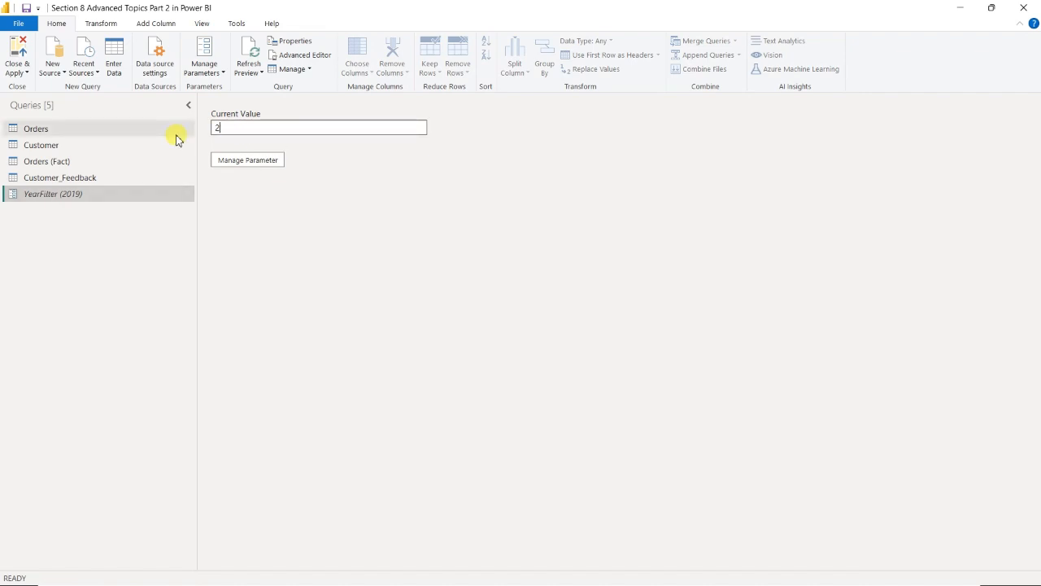
type("2000")
left_click(114, 135)
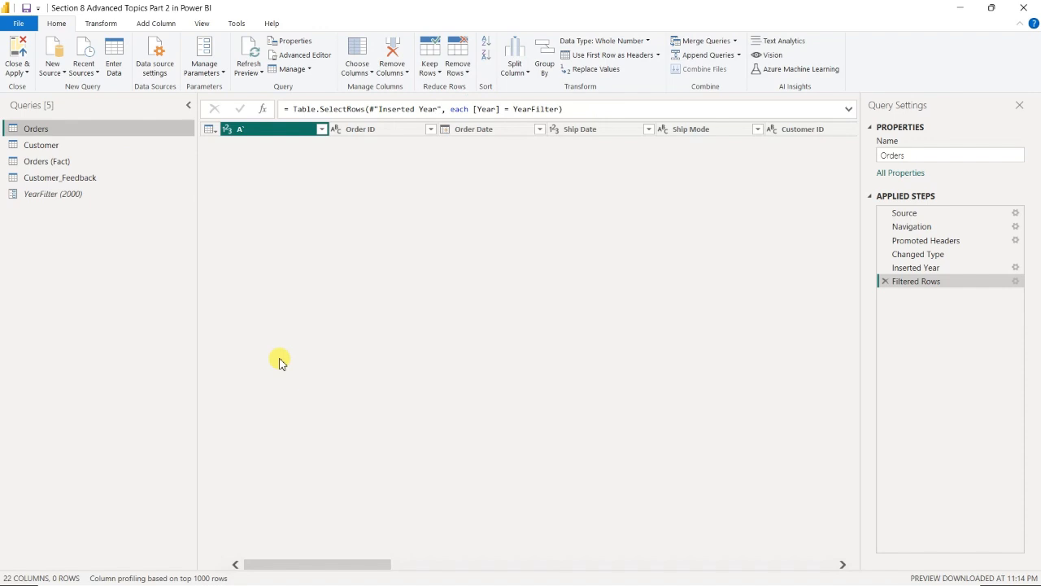
Compare the Orders query's rows and columns with the YearFilter parameter's current value.
left_click_drag(368, 557, 333, 564)
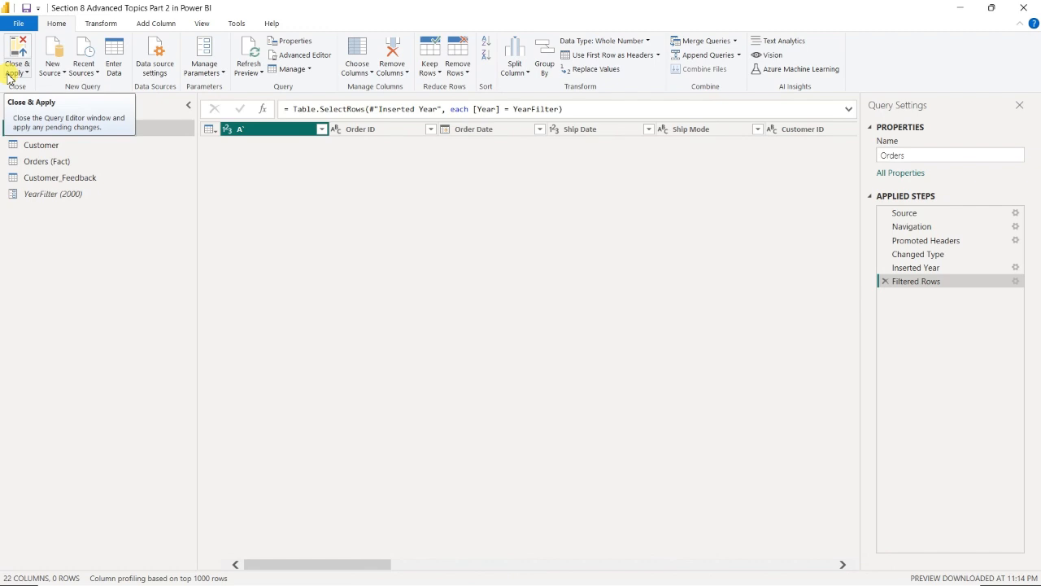
left_click_drag(376, 566, 860, 421)
left_click(46, 196)
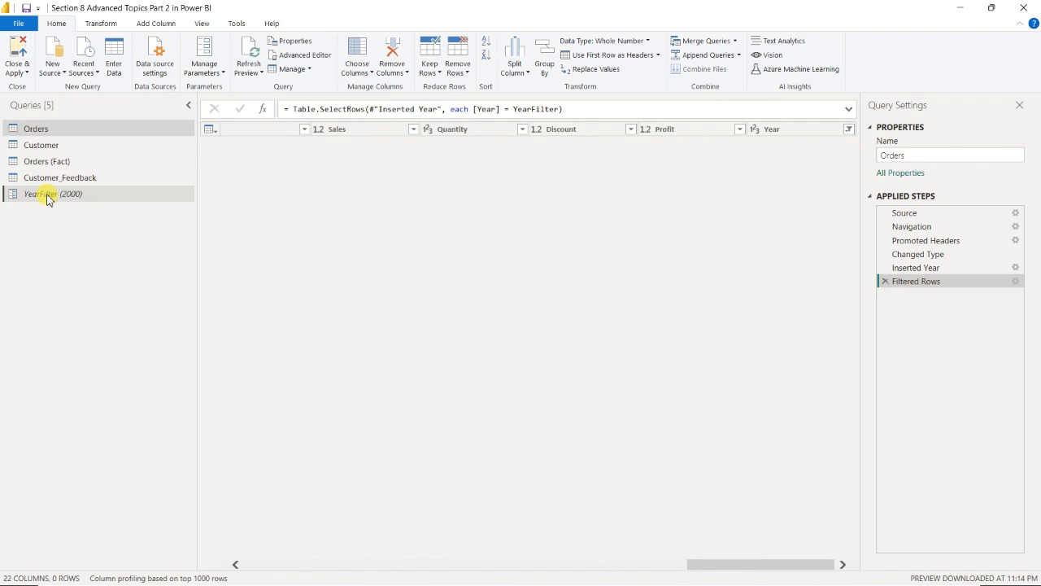
left_click(68, 129)
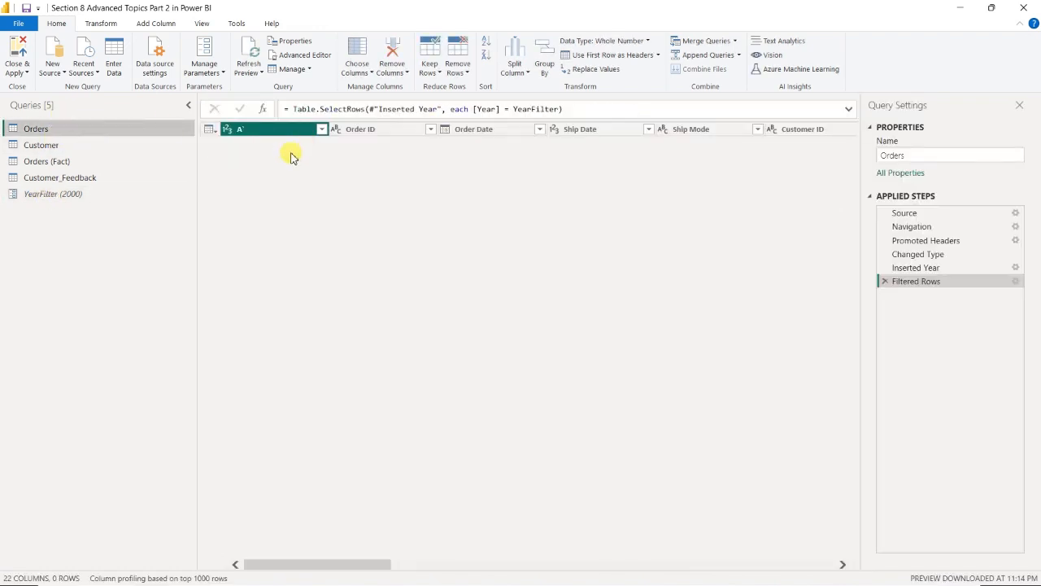
left_click(130, 193)
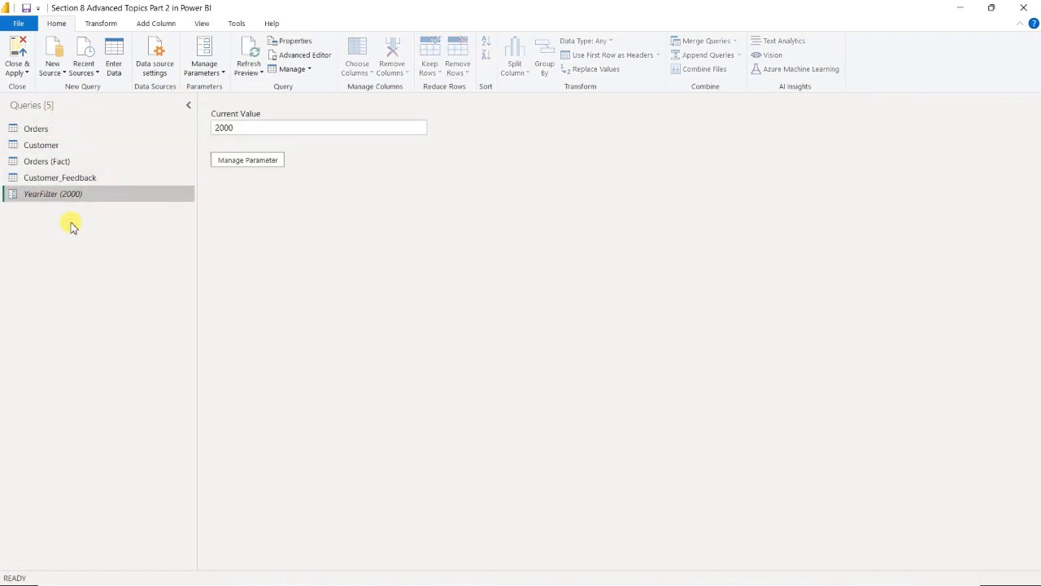
left_click(41, 130)
left_click(77, 195)
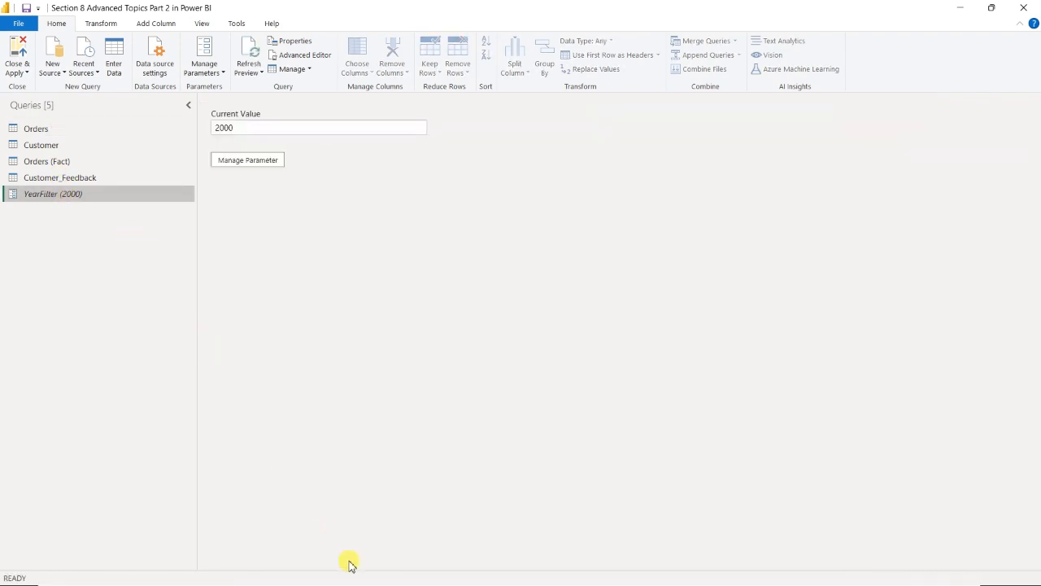
left_click(56, 129)
Clear the filter from the Orders query's Year column.
left_click_drag(366, 564, 810, 564)
left_click(849, 132)
left_click(848, 132)
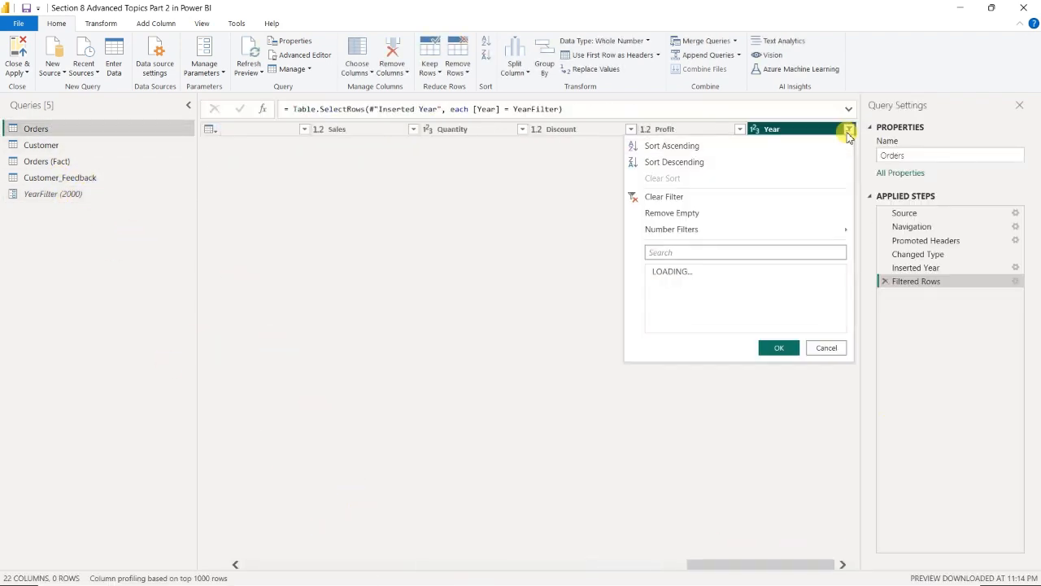
left_click(698, 198)
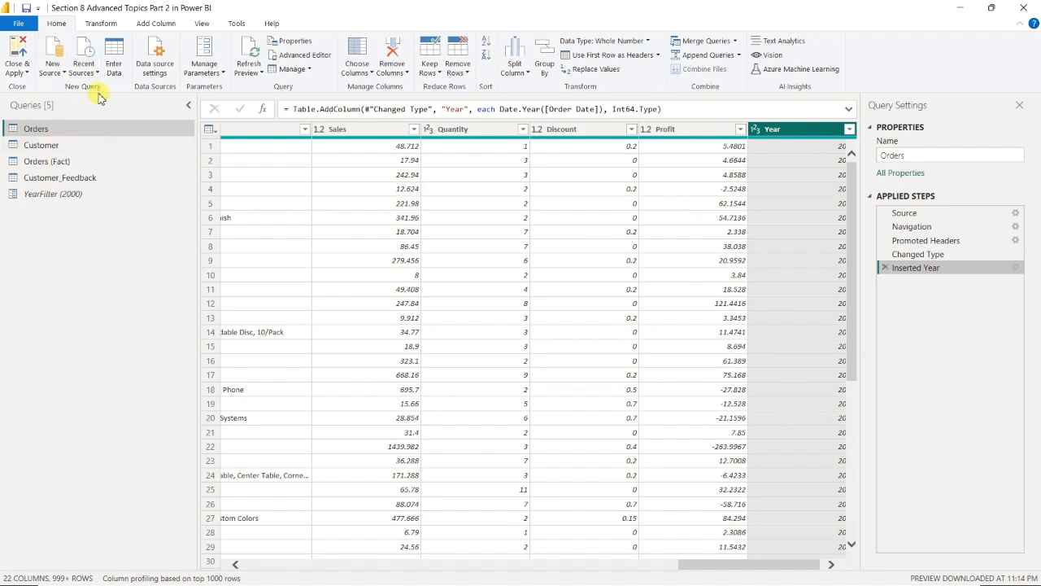
Create a second query parameter named YearFilter2.
left_click(204, 70)
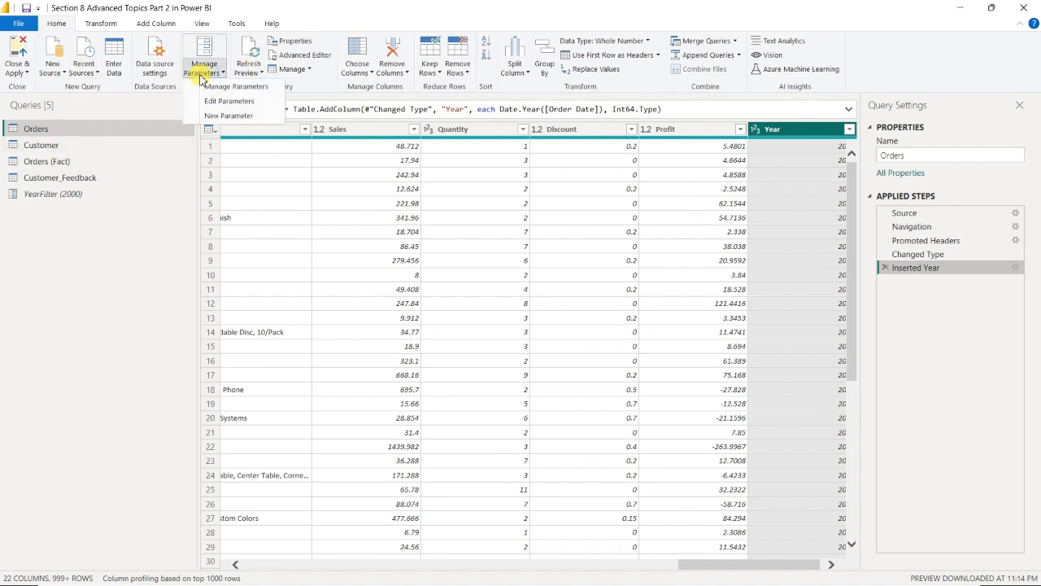
left_click(231, 115)
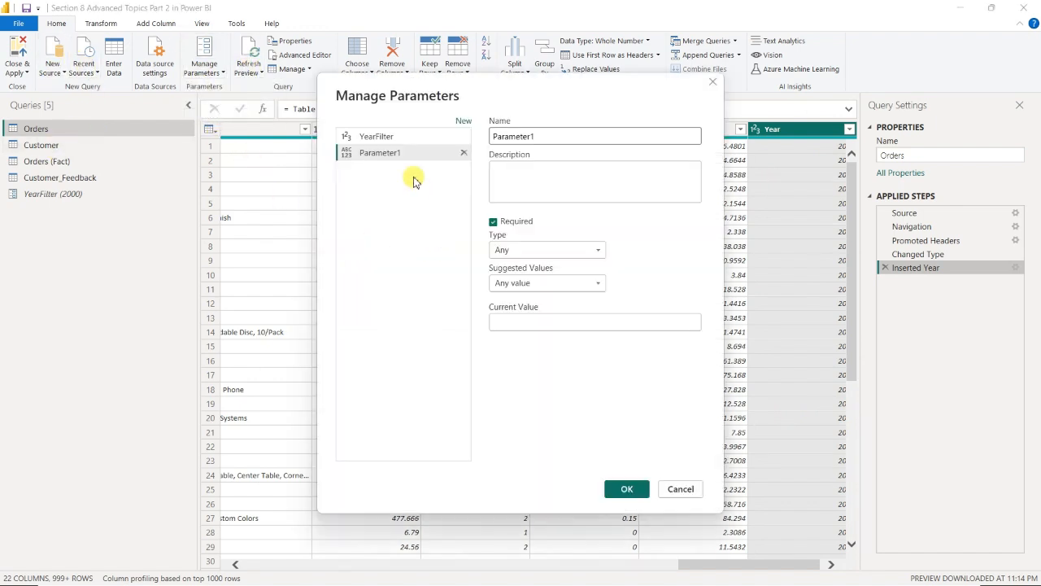
double_click(542, 140)
type("YearFil")
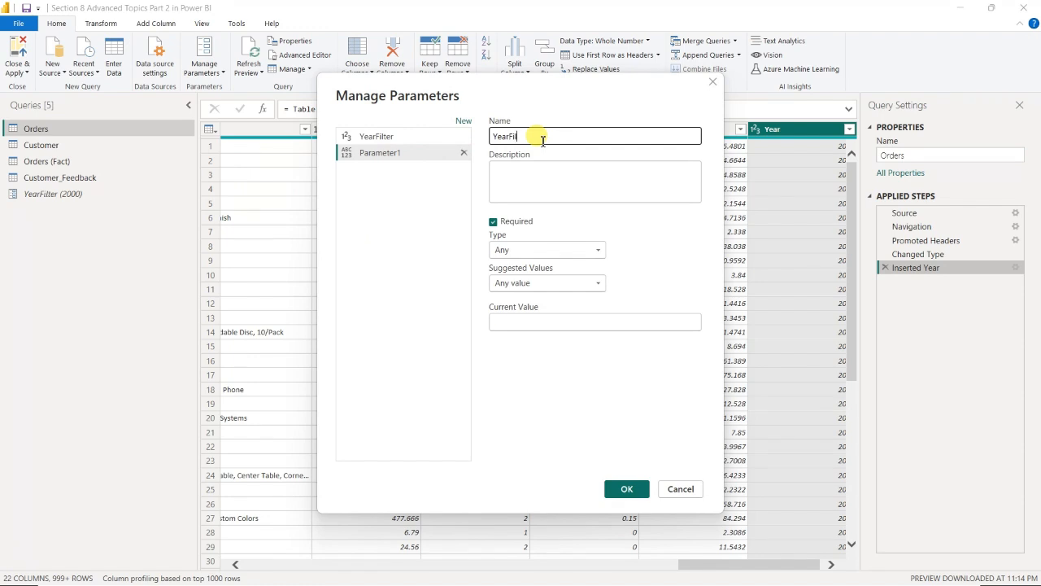
type("ter2")
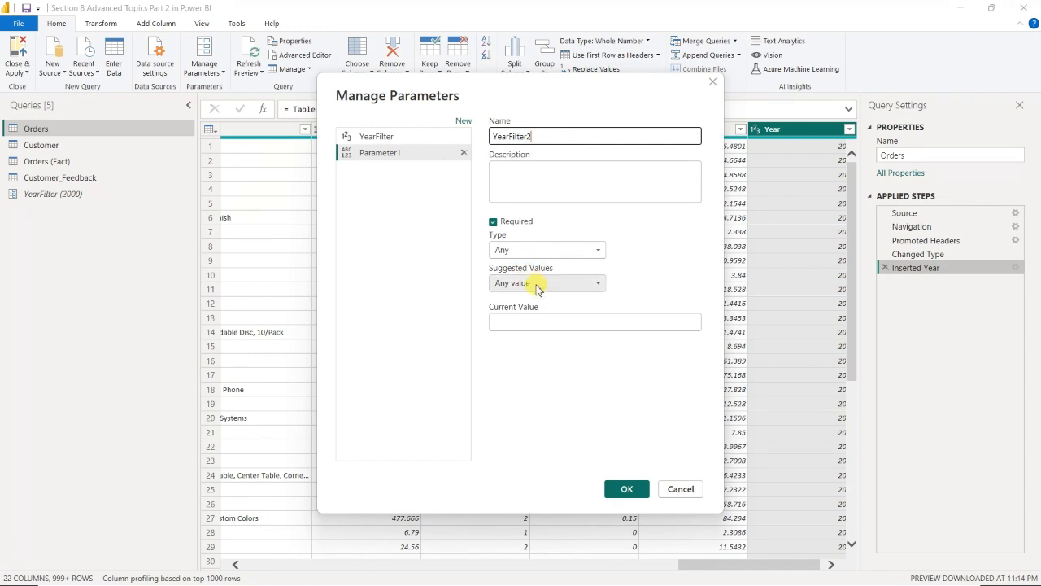
Give the YearFilter2 parameter a suggested list of values containing 2016, 2017 and 2000.
left_click(537, 283)
left_click(534, 312)
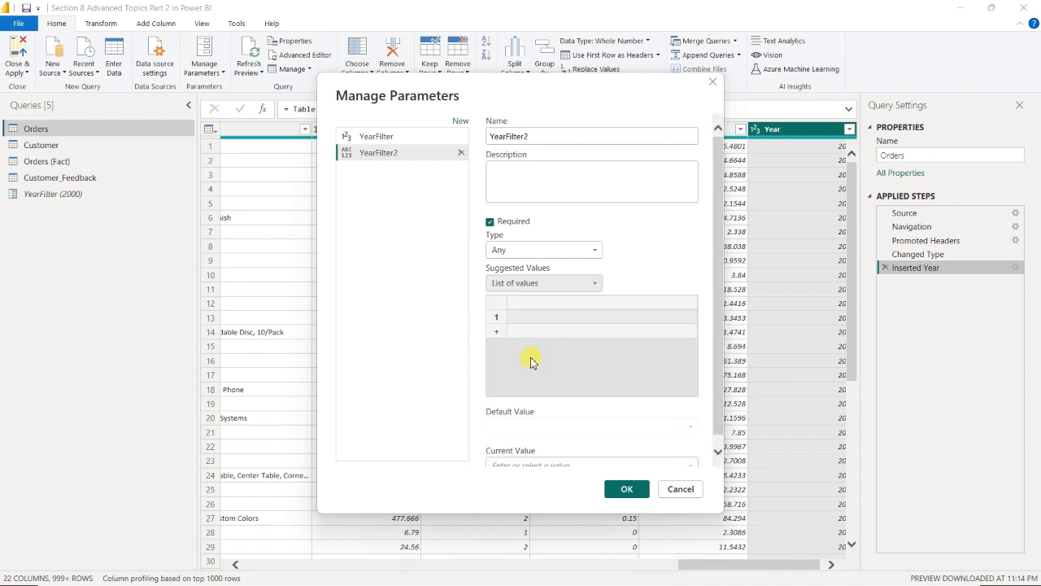
left_click(534, 317)
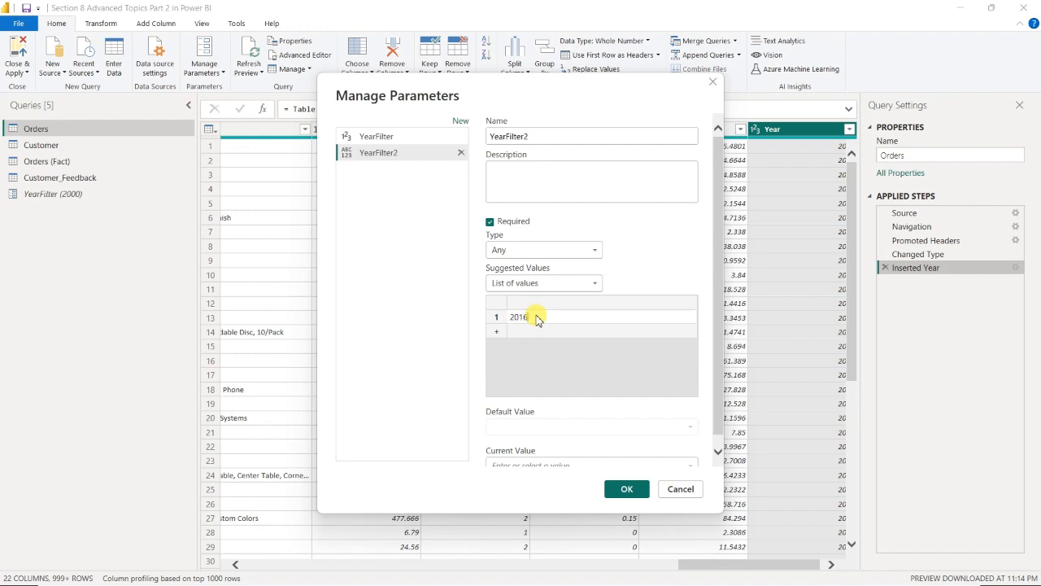
left_click(502, 333)
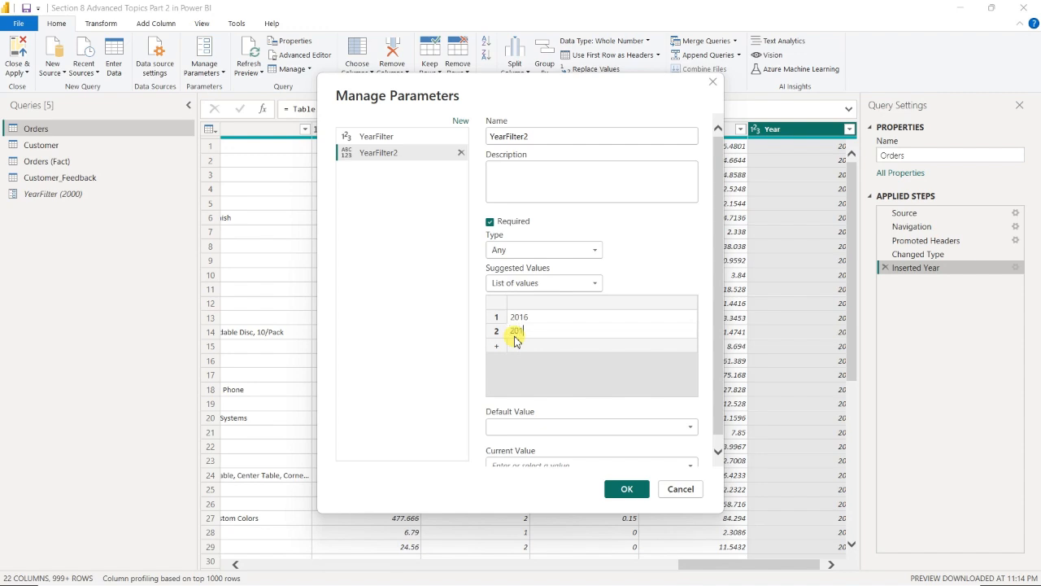
left_click(498, 350)
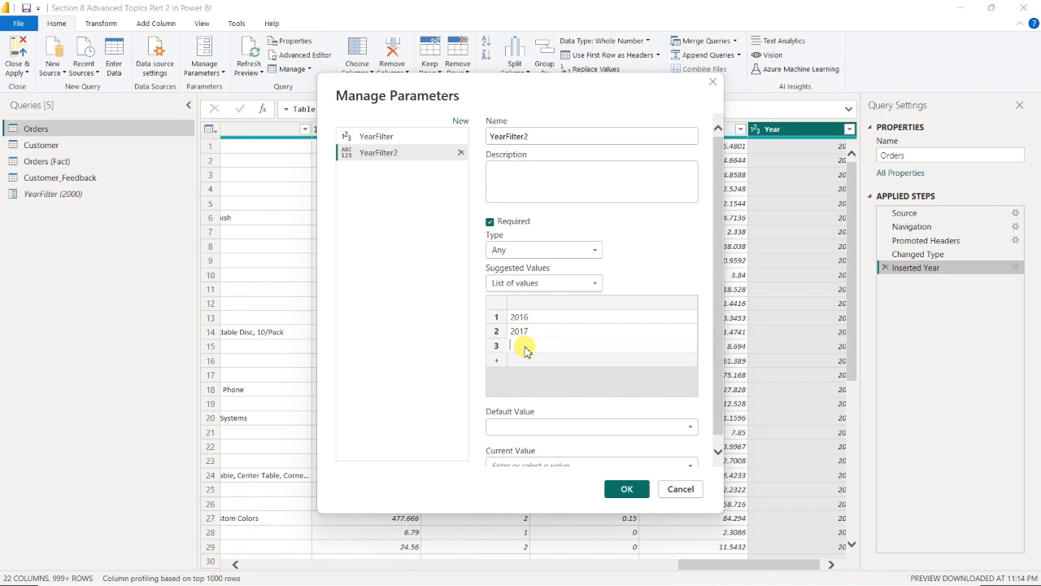
type("2000")
Set YearFilter2's default and current values to 2016 and save the parameter.
scroll(541, 382, "down", 1)
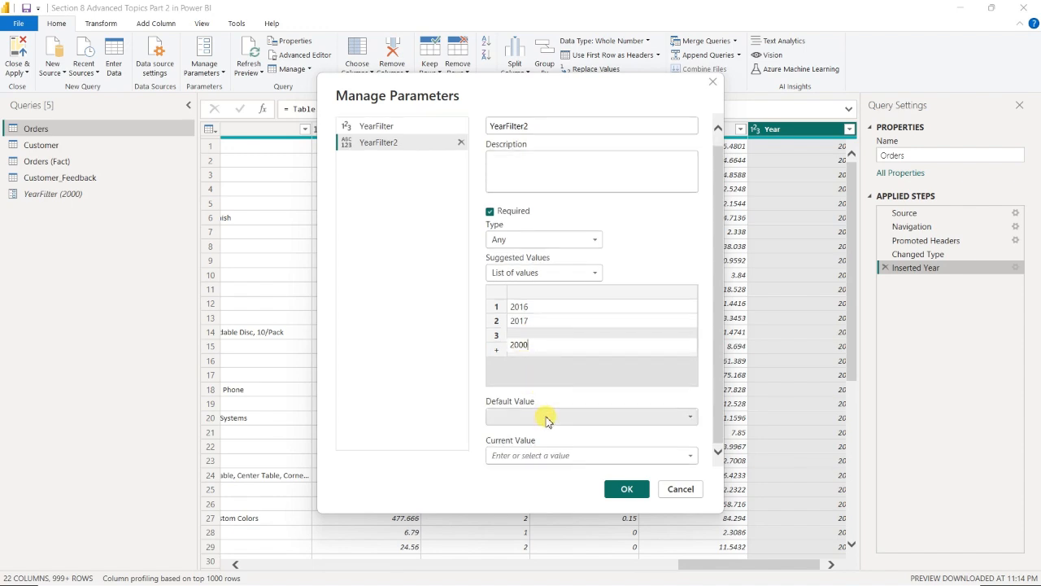
left_click(533, 417)
left_click(523, 432)
left_click(540, 457)
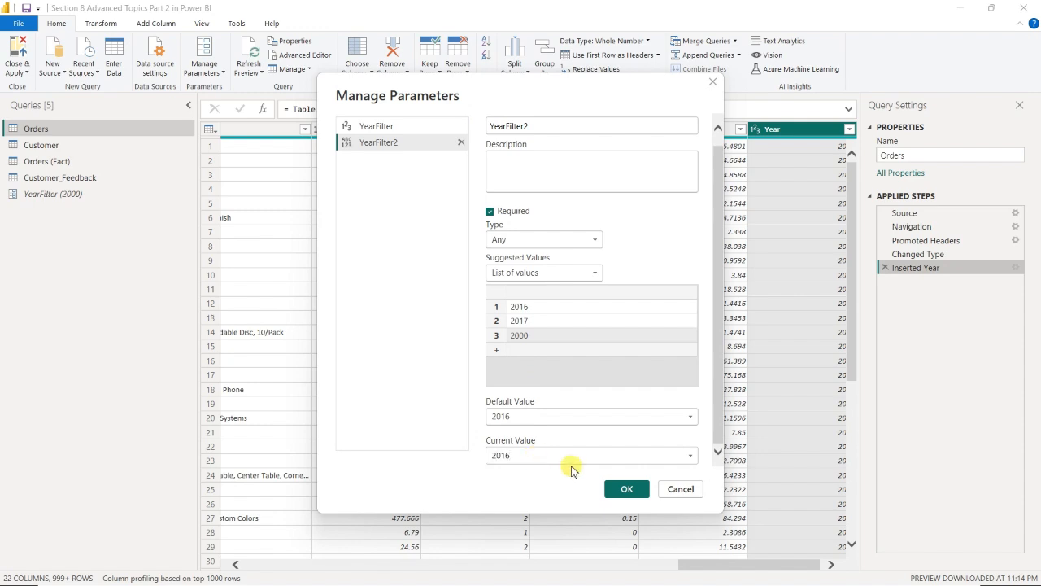
left_click(618, 490)
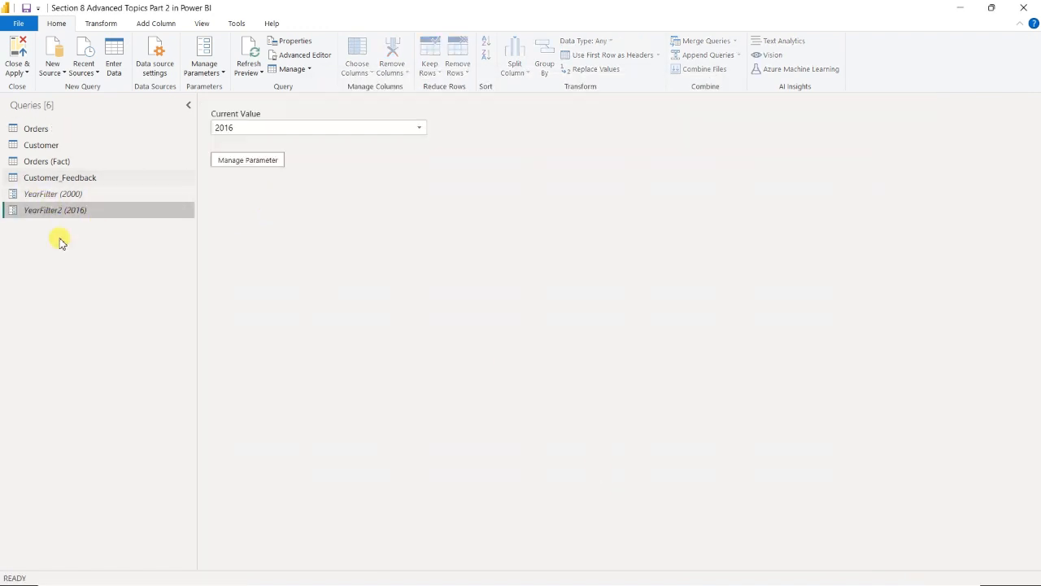
Check the Orders query and examine which current values can be chosen for the YearFilter2 parameter.
left_click(41, 129)
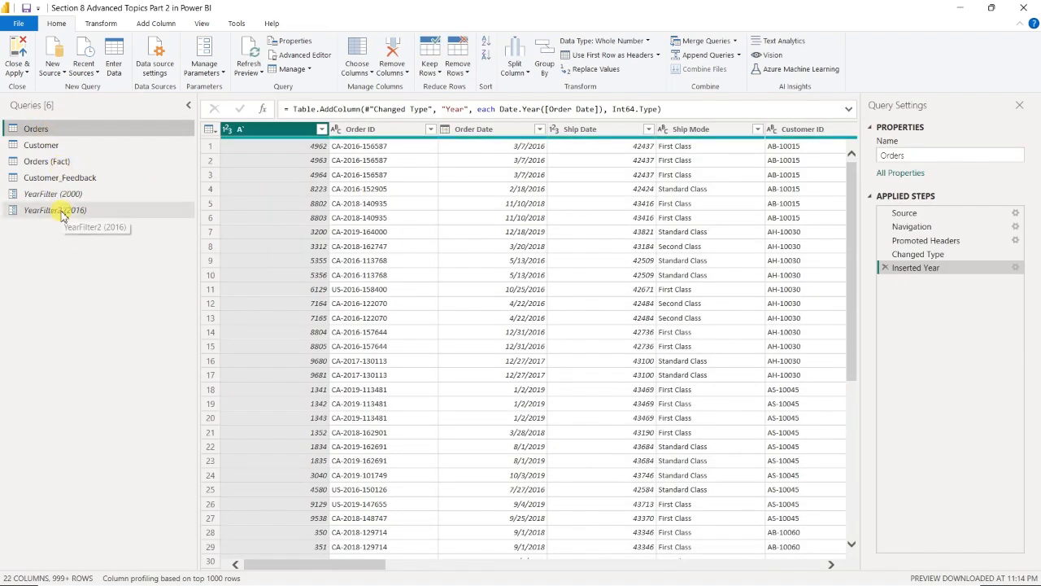
left_click(62, 213)
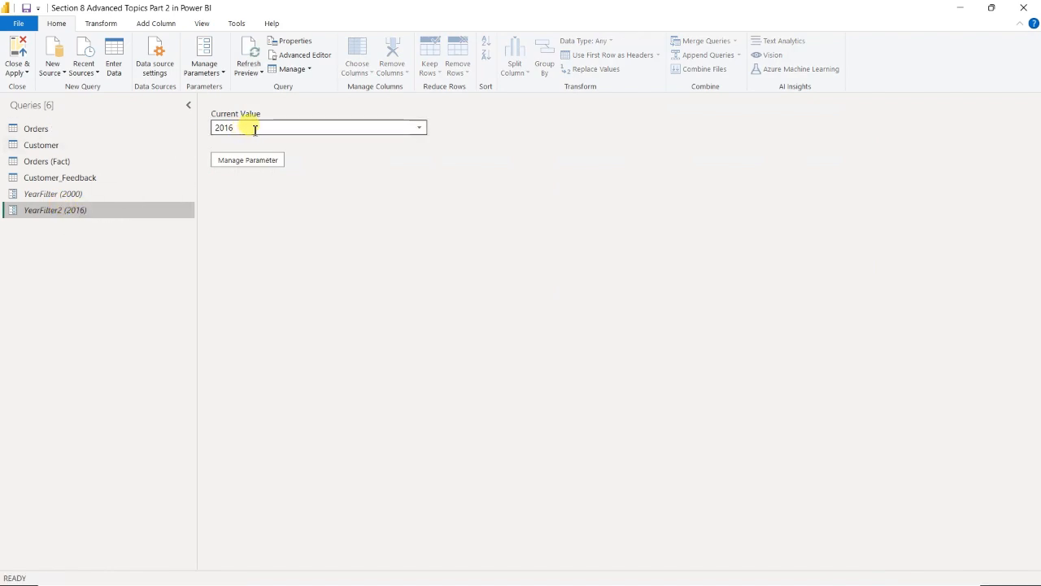
left_click(421, 128)
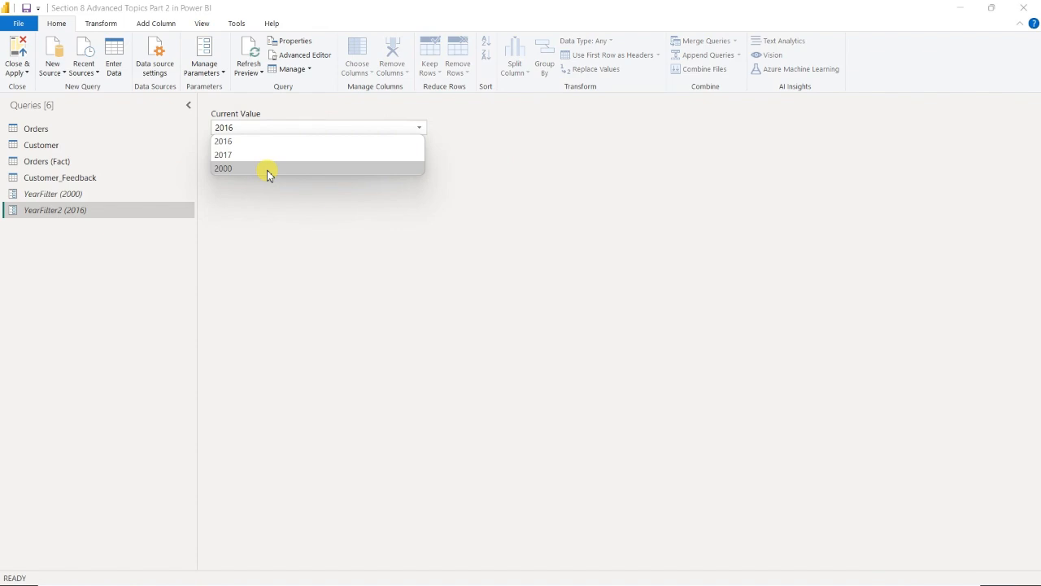
left_click(316, 185)
left_click(418, 130)
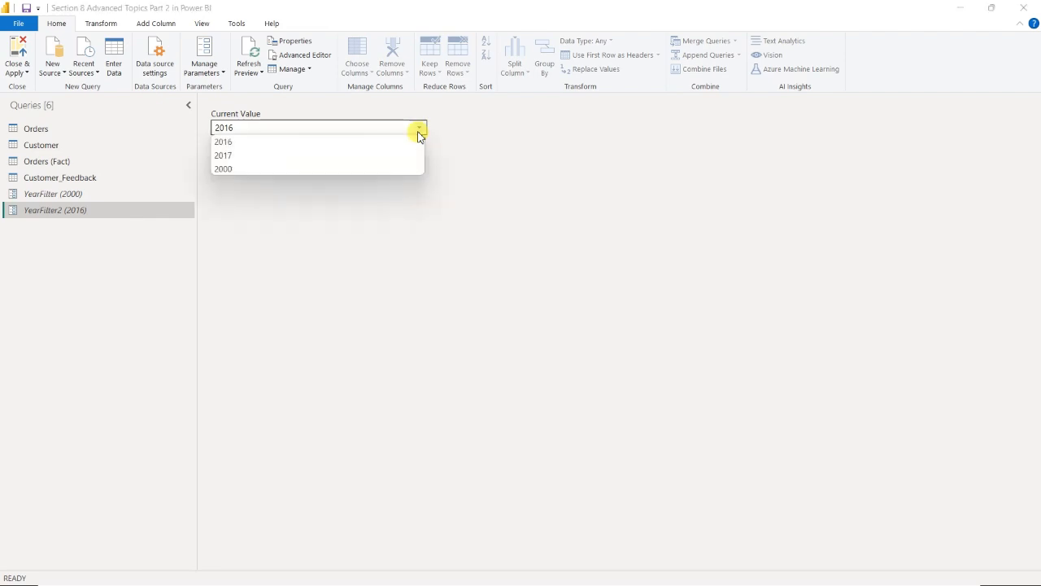
left_click(398, 197)
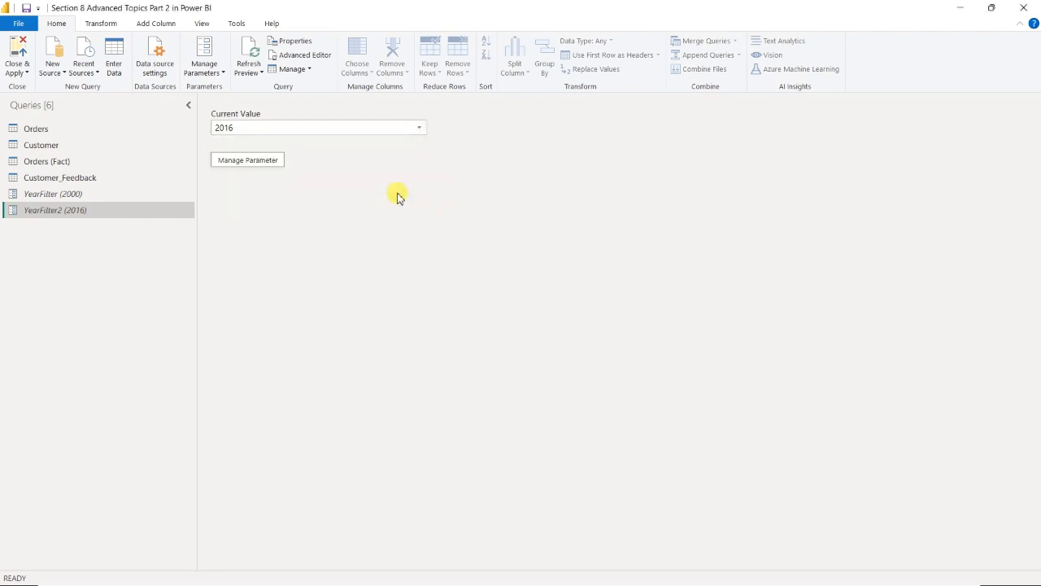
left_click(204, 71)
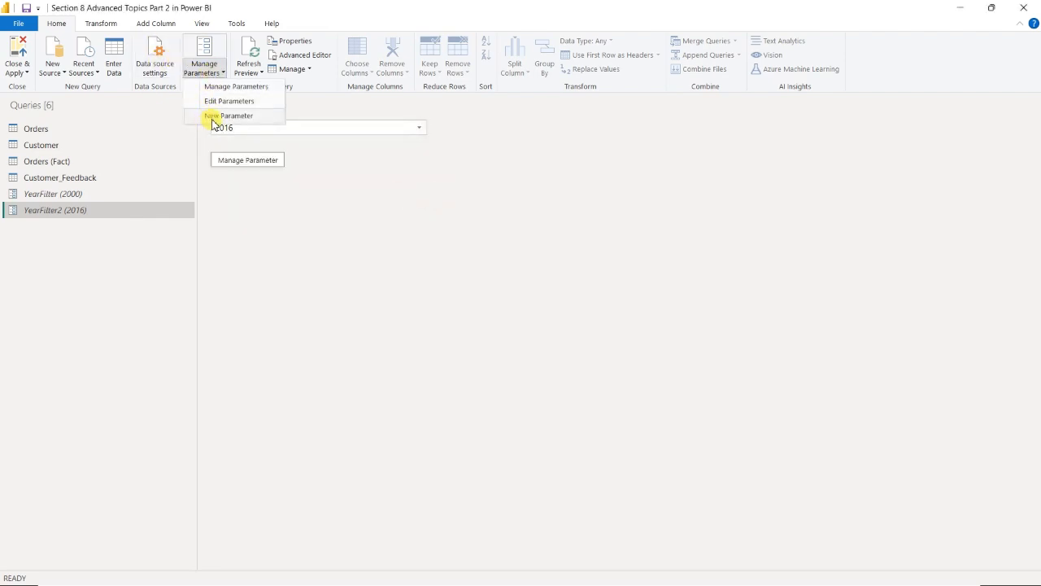
left_click(215, 118)
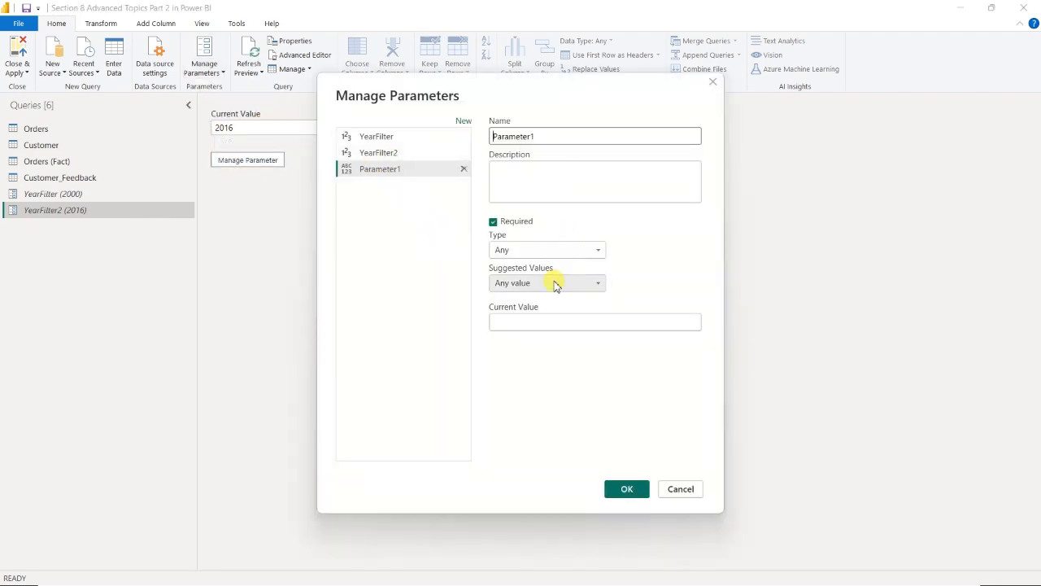
left_click(554, 282)
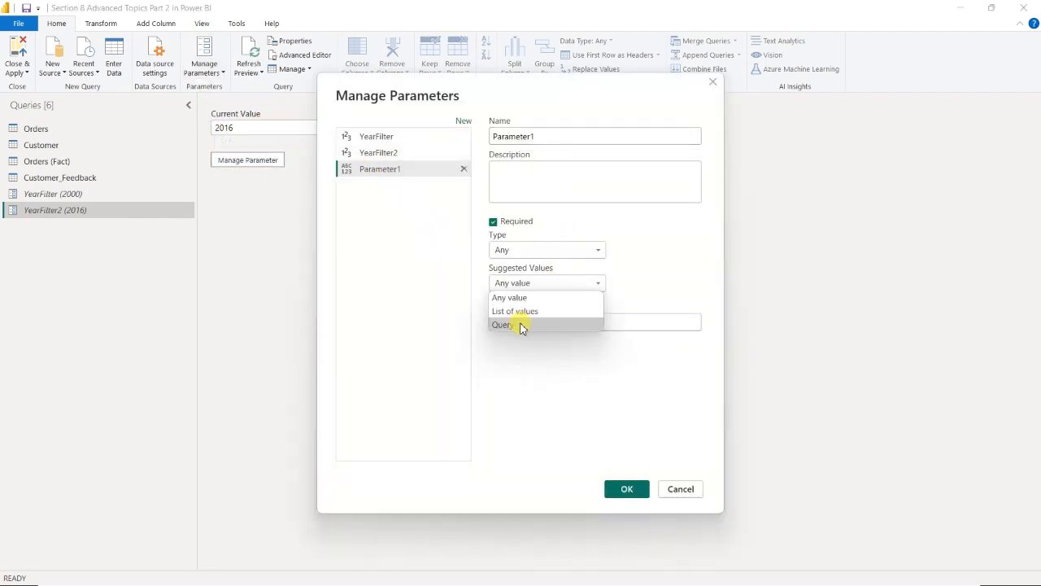
left_click(675, 489)
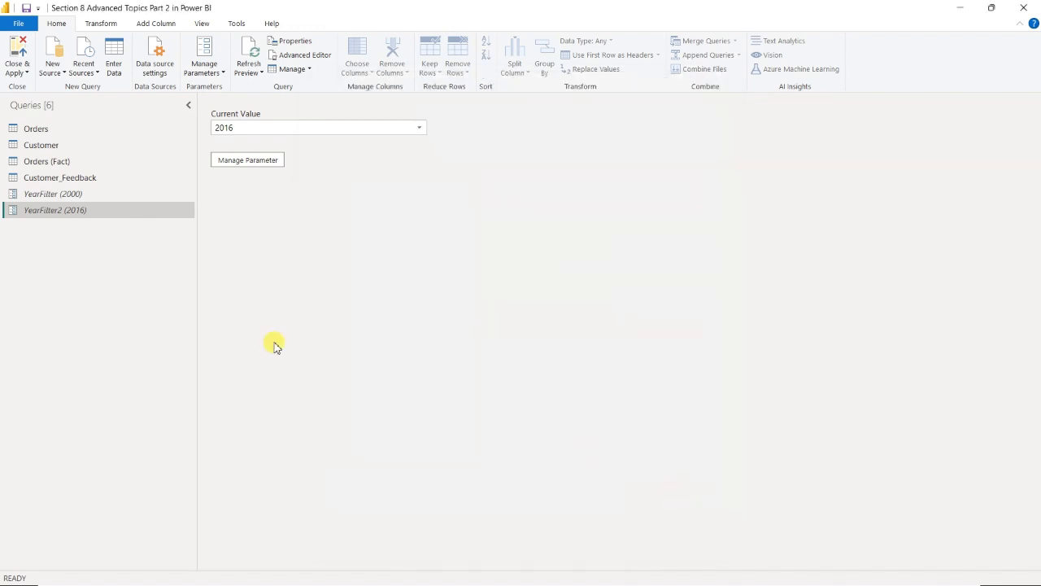
Duplicate the Orders query to serve as the source for a list of years.
left_click(35, 129)
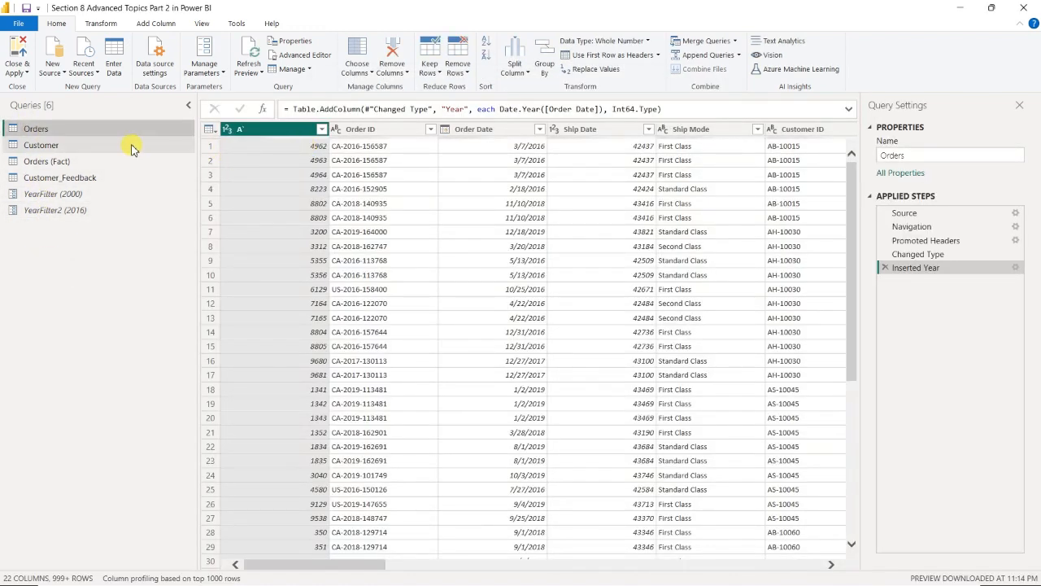
right_click(100, 129)
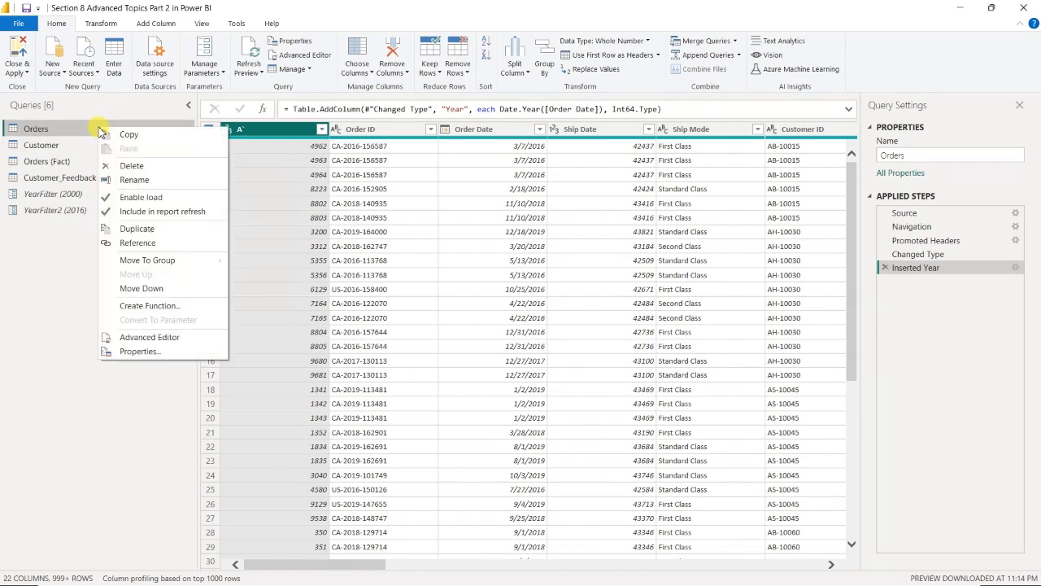
left_click(135, 229)
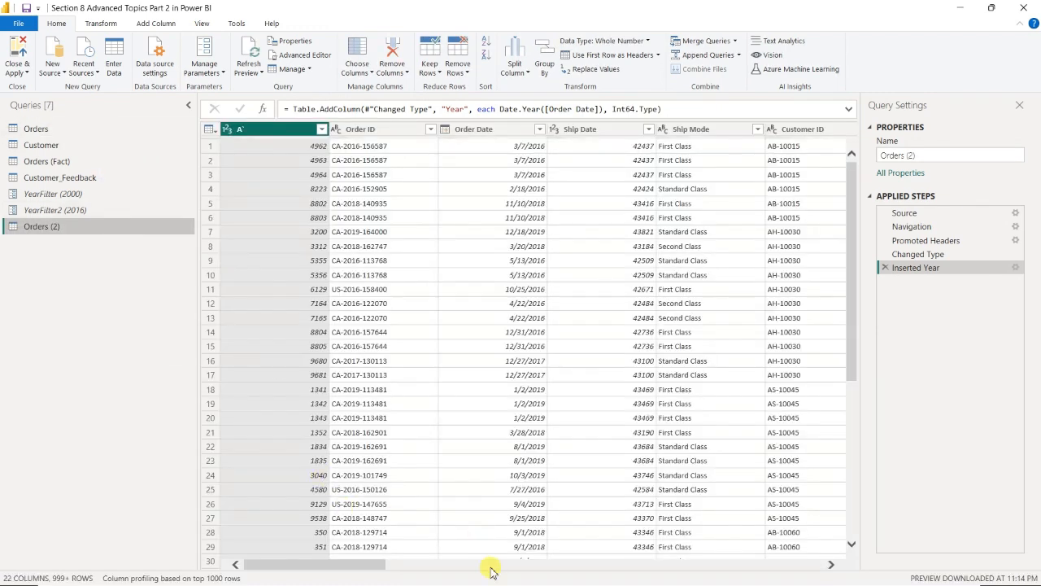
Remove all columns except Year from the duplicated Orders query.
left_click_drag(384, 566, 822, 554)
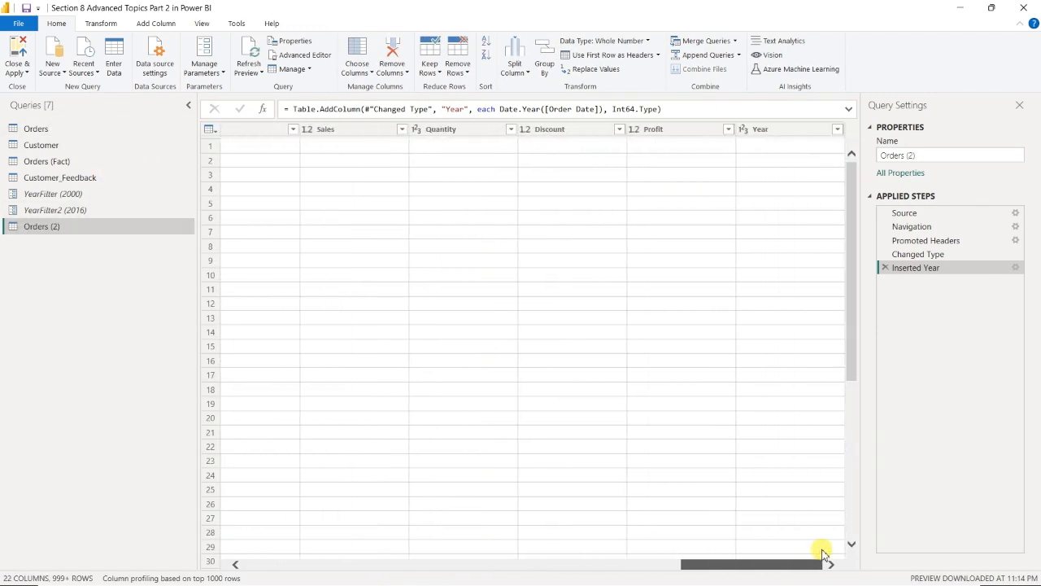
left_click(778, 136)
left_click(787, 134)
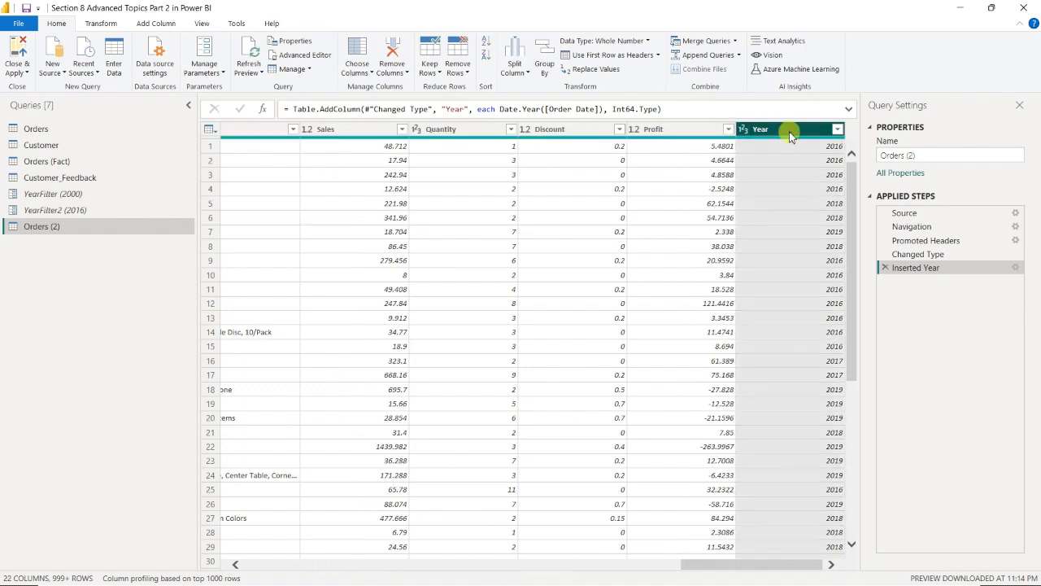
right_click(779, 130)
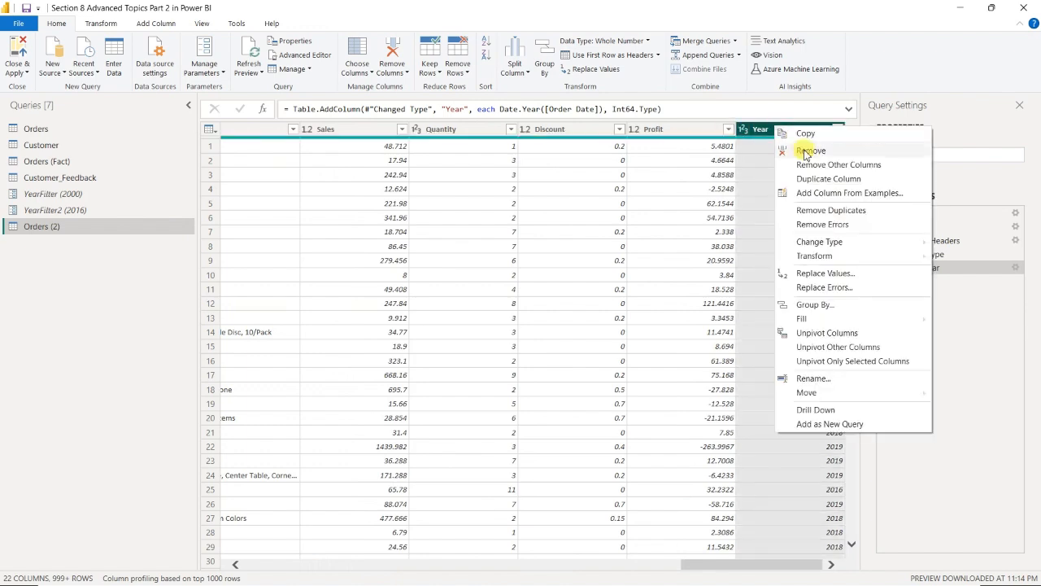
left_click(804, 166)
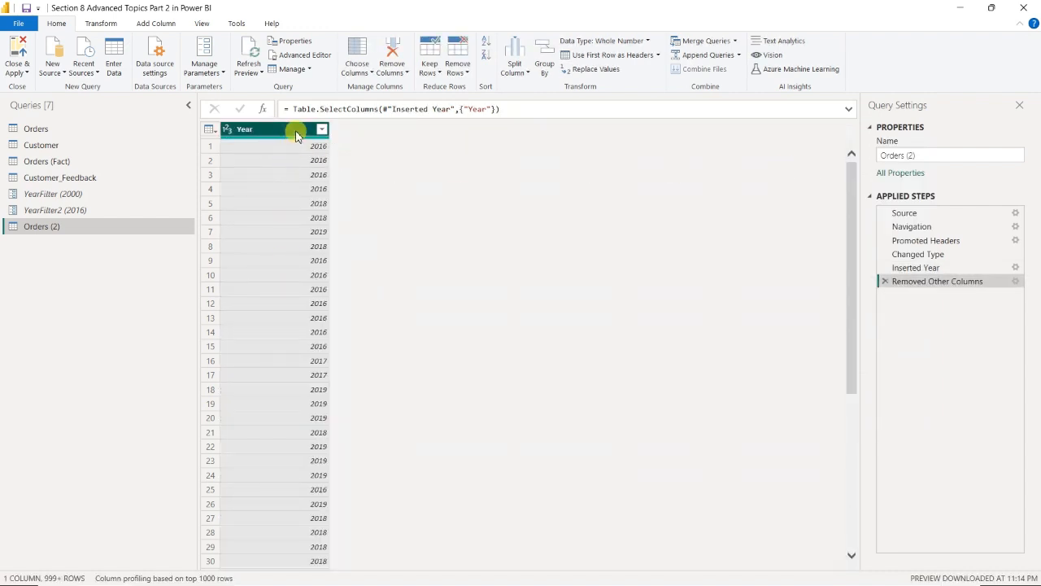
Remove the duplicate years from the copied query and drill down into the Year column to make it a list.
right_click(296, 136)
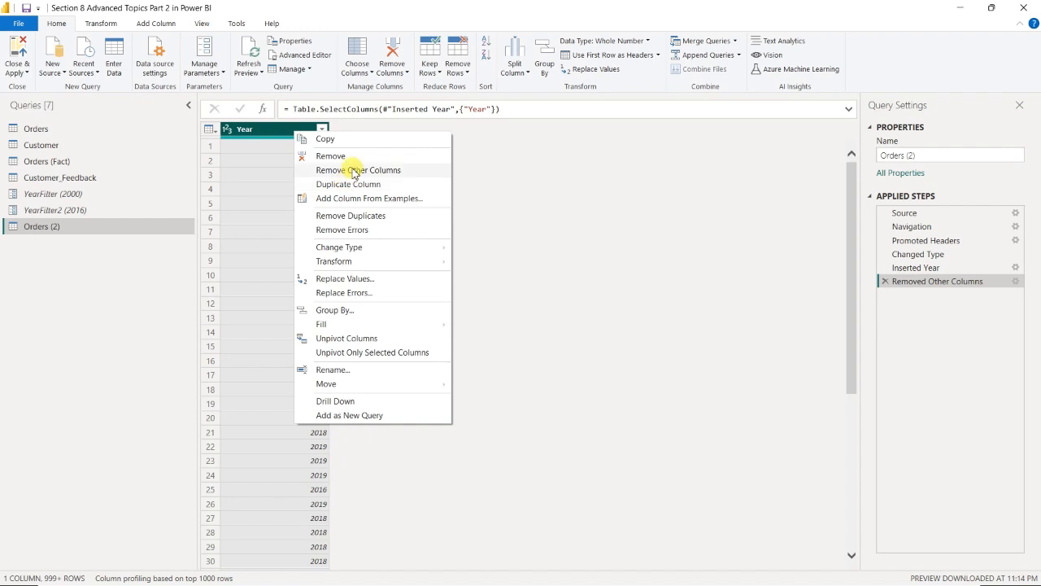
left_click(353, 216)
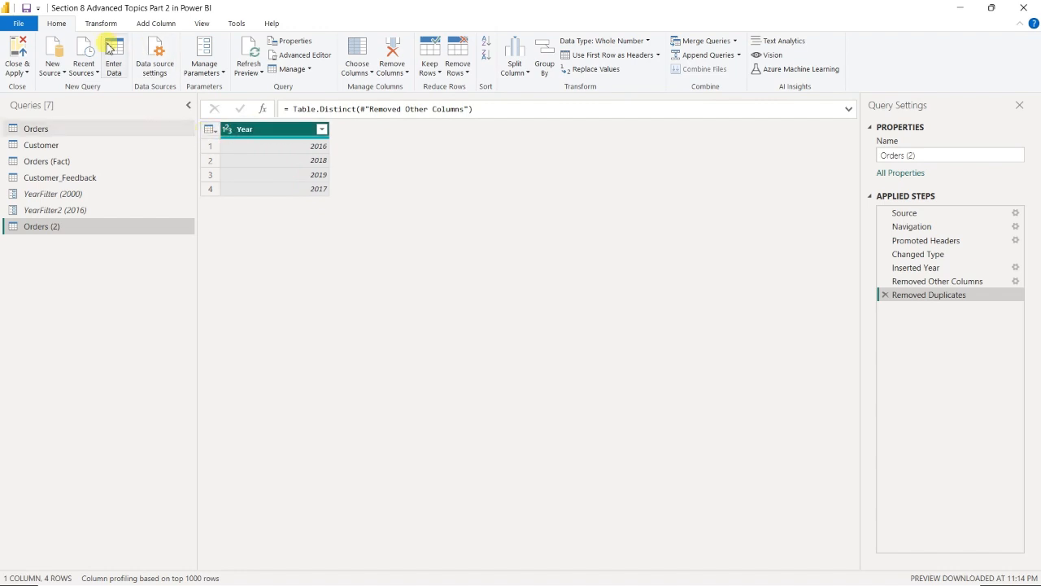
right_click(280, 135)
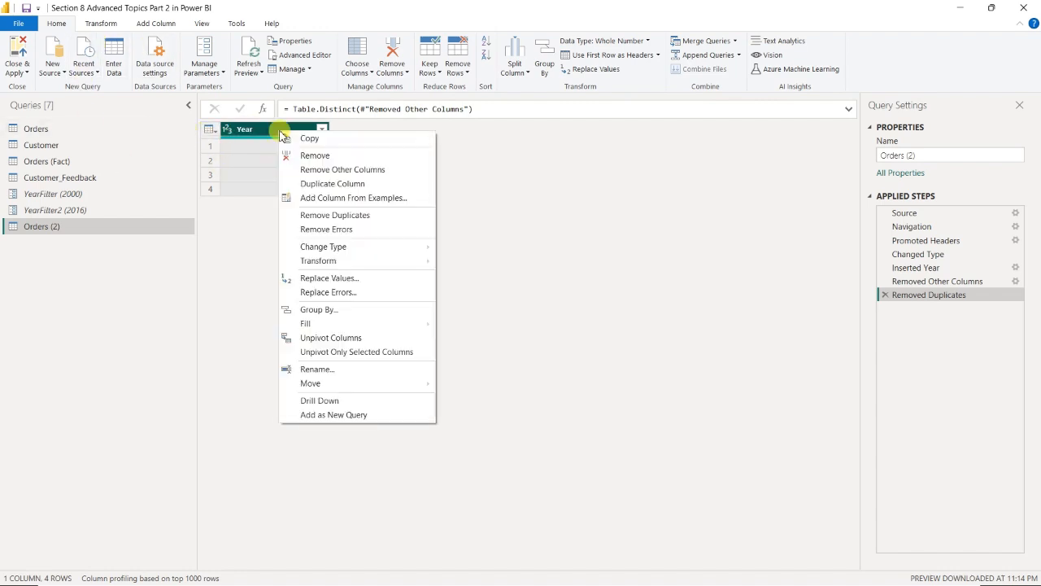
left_click(325, 402)
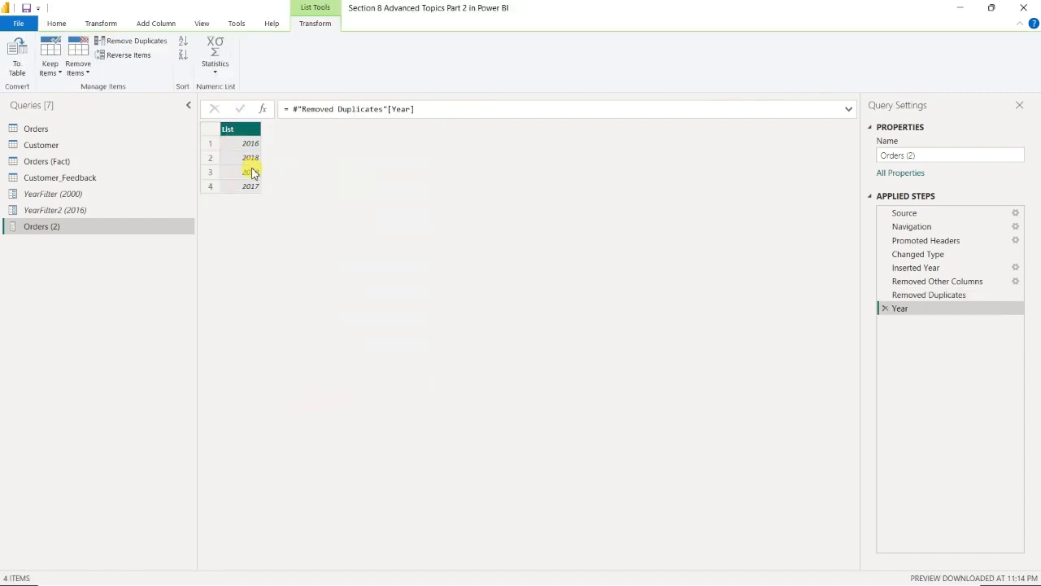
Create a third query parameter named YearFilter3.
left_click(61, 23)
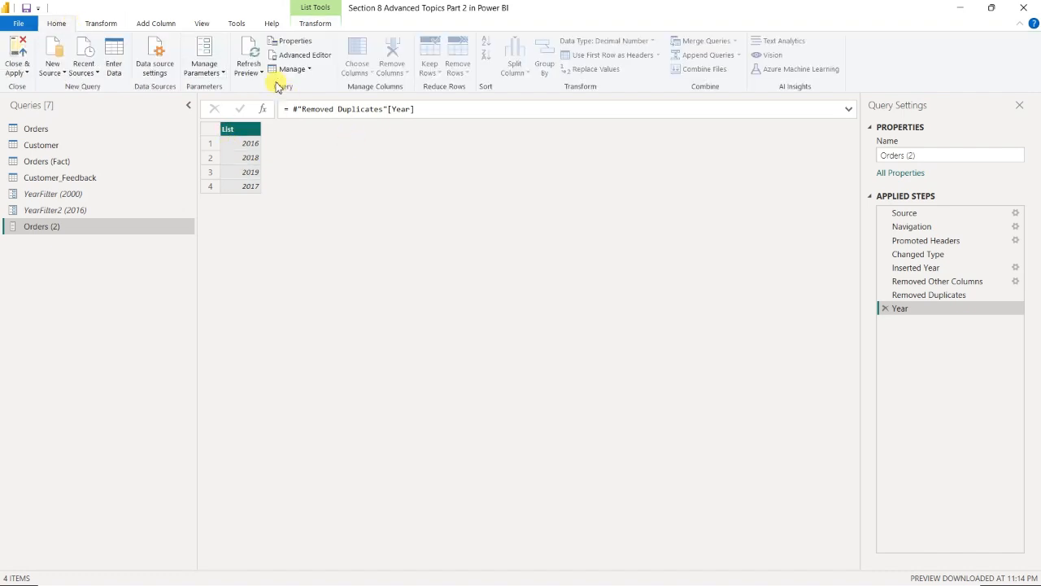
left_click(210, 72)
left_click(227, 119)
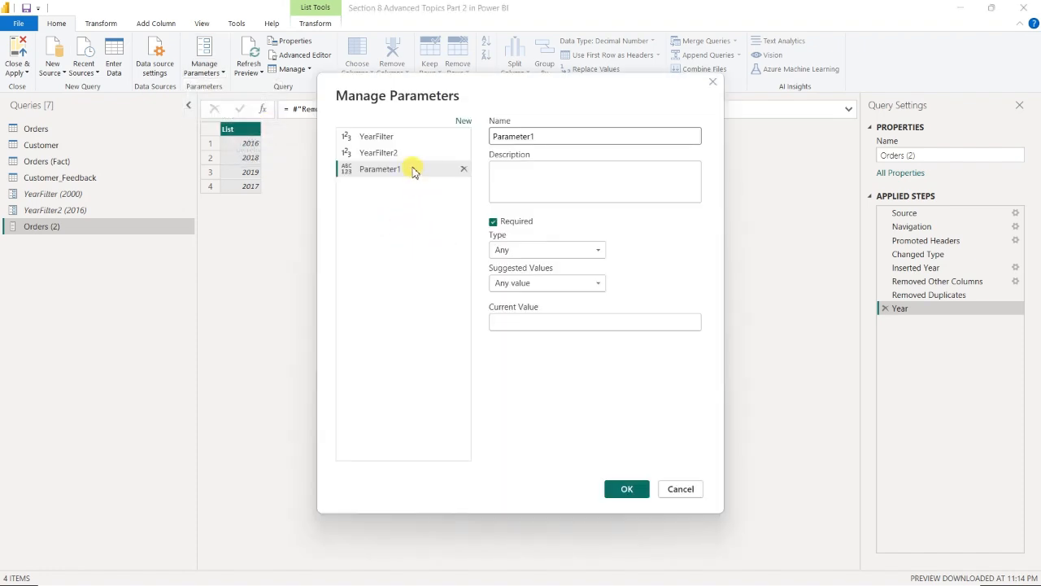
type("YearFil")
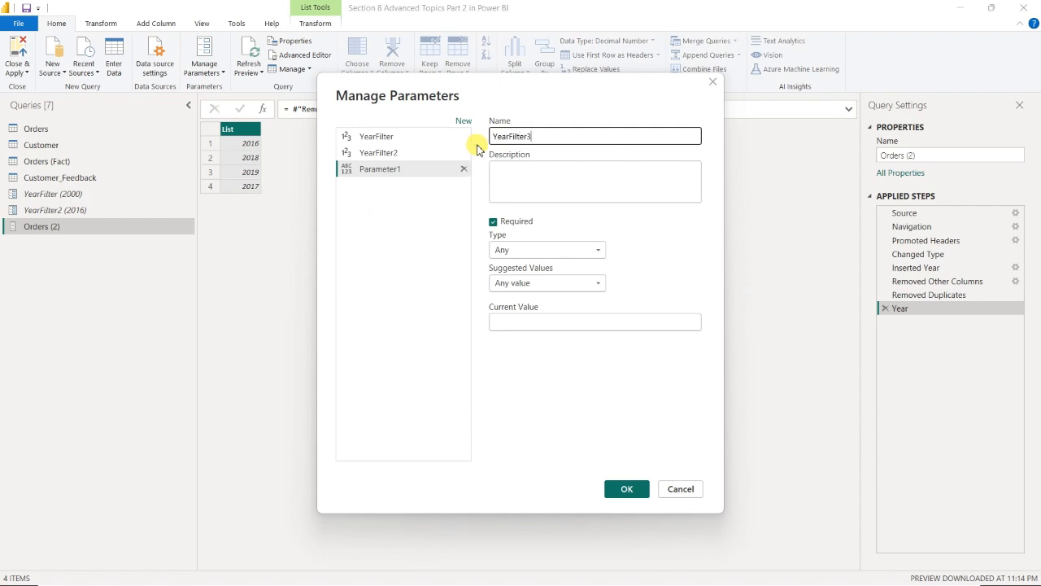
Base YearFilter3's suggested values on the Orders (2) query, set its current value to 2016 and save it.
left_click(527, 285)
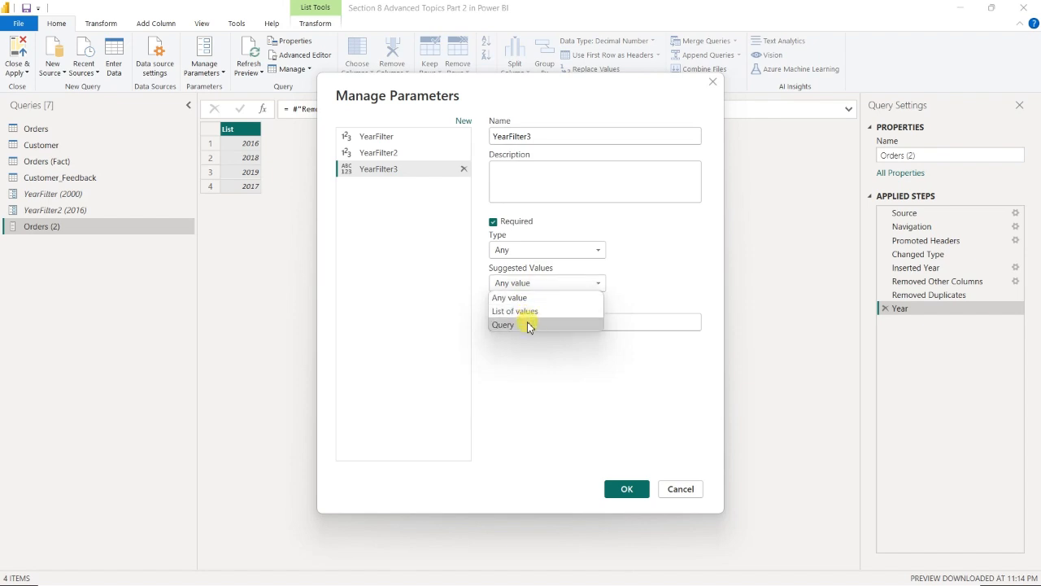
left_click(527, 325)
left_click(555, 322)
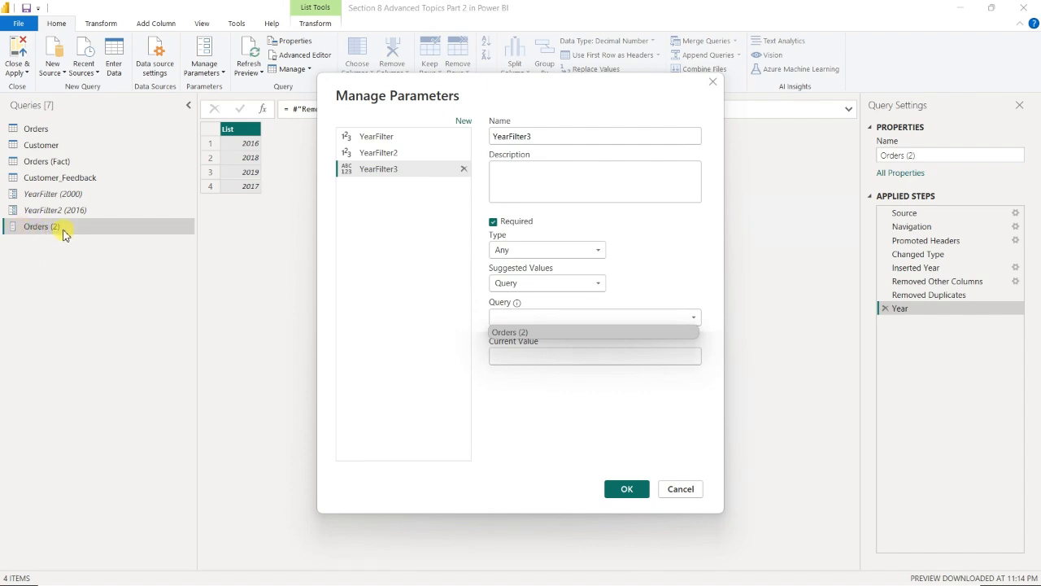
left_click(500, 332)
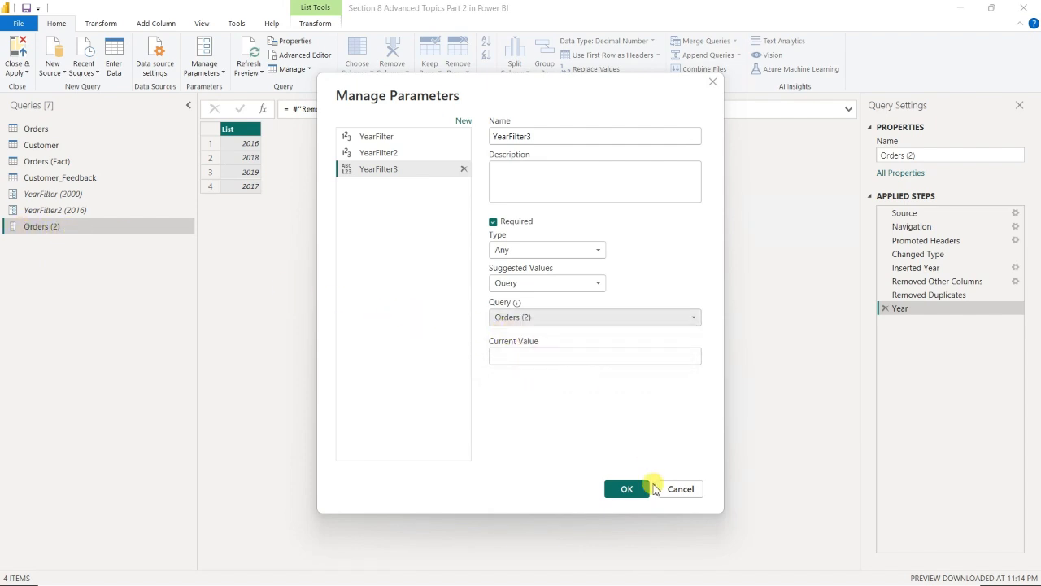
left_click(561, 355)
type("2016")
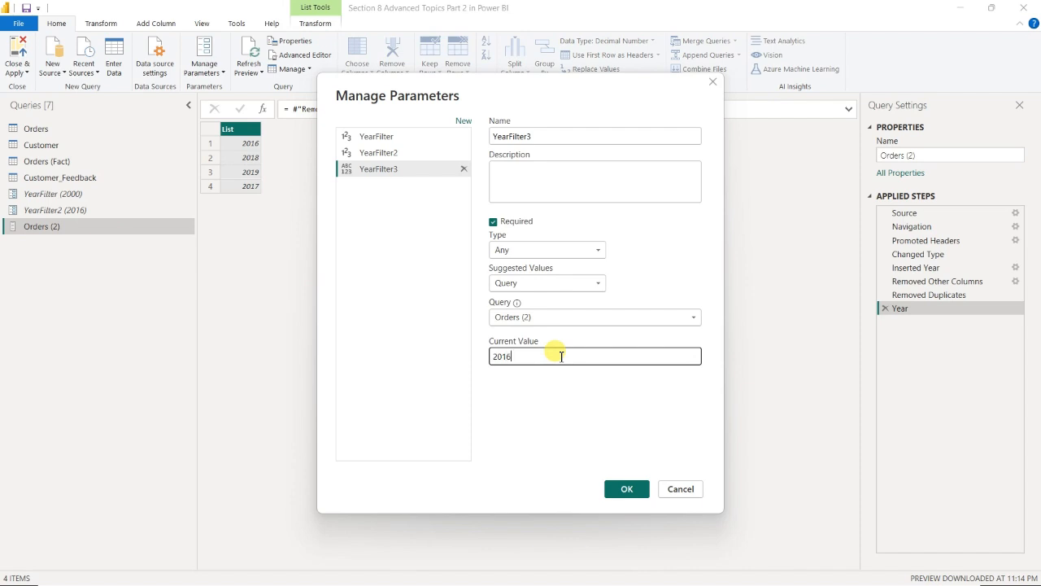
left_click(623, 491)
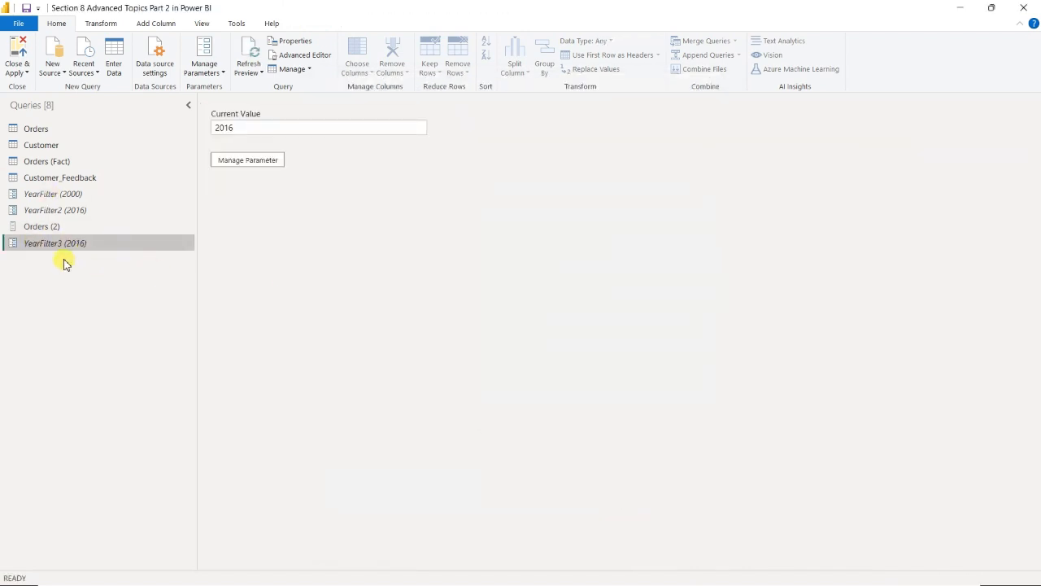
Review the year list in Orders (2) and set YearFilter3's current value to 2000, a year outside that list.
left_click(14, 230)
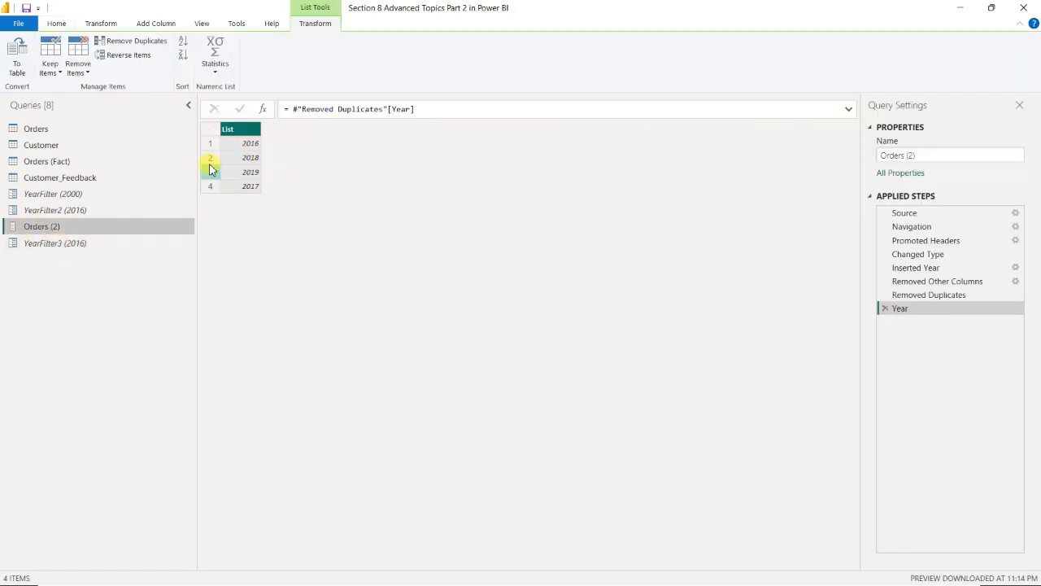
left_click(47, 247)
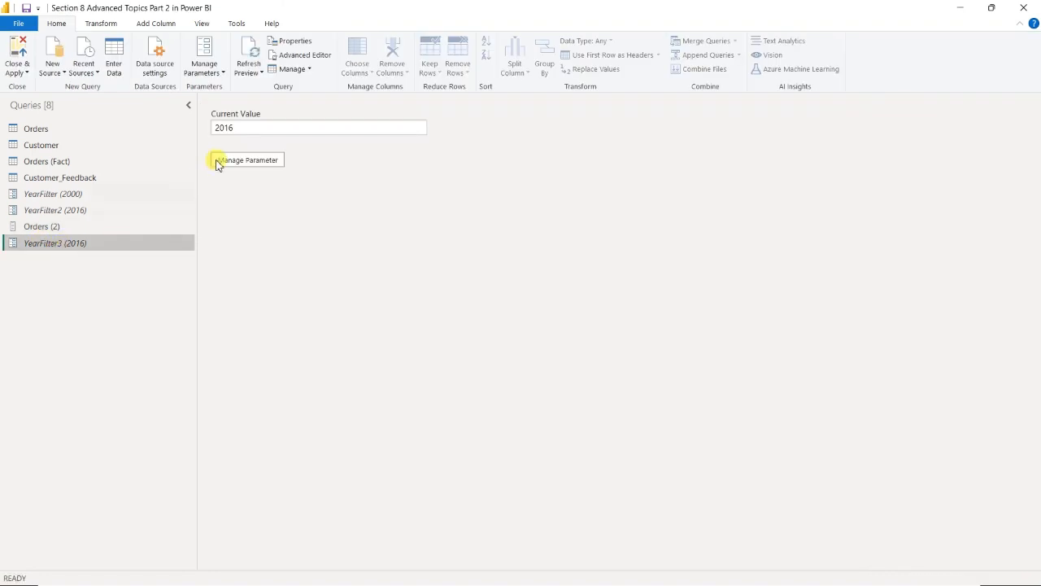
left_click(282, 129)
left_click_drag(283, 128, 196, 133)
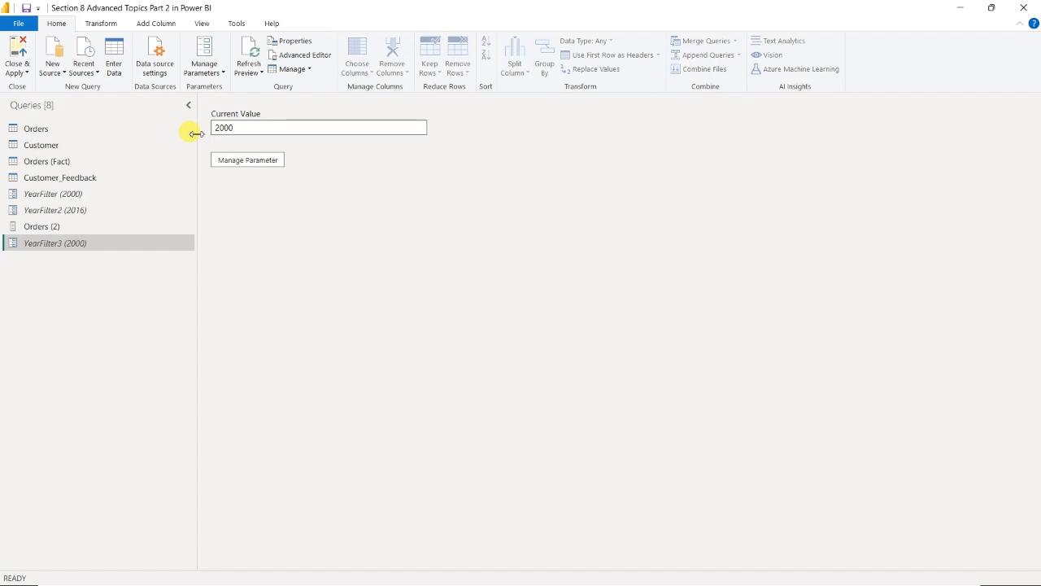
left_click(46, 226)
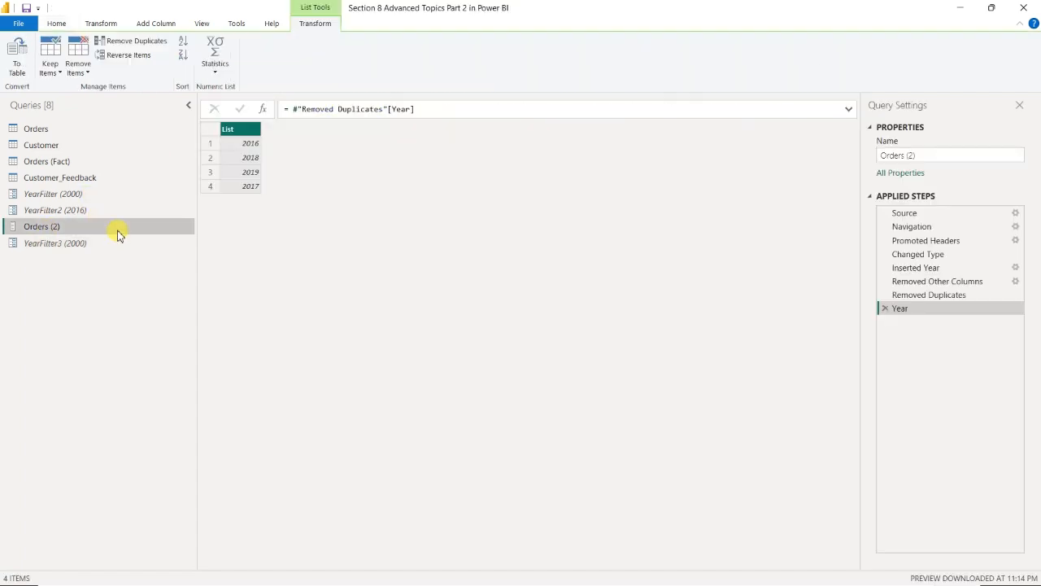
left_click(94, 248)
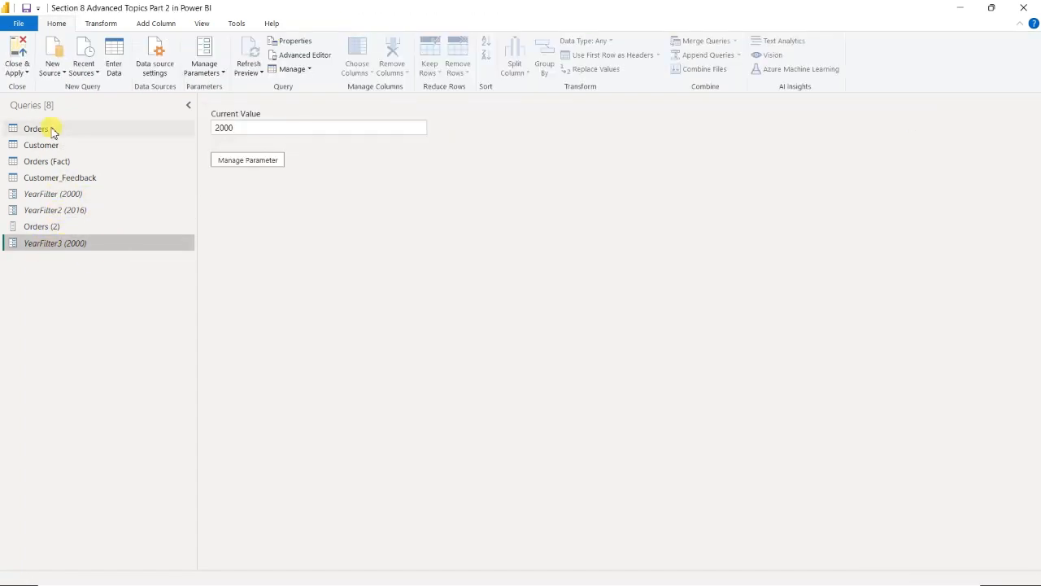
Filter the Orders query's Year column to rows equal to the YearFilter3 parameter.
left_click(56, 128)
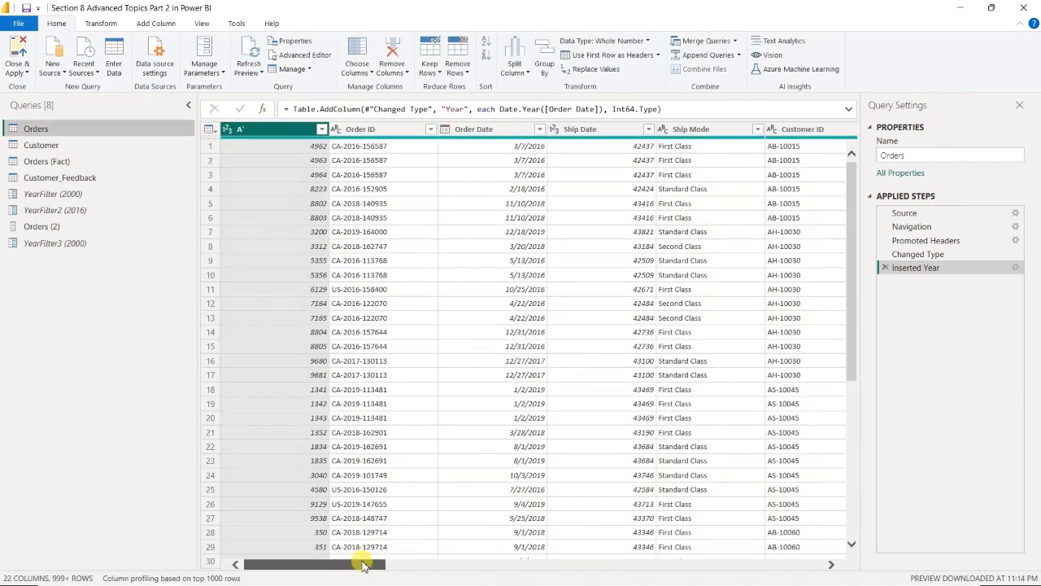
left_click_drag(360, 563, 808, 548)
left_click(837, 130)
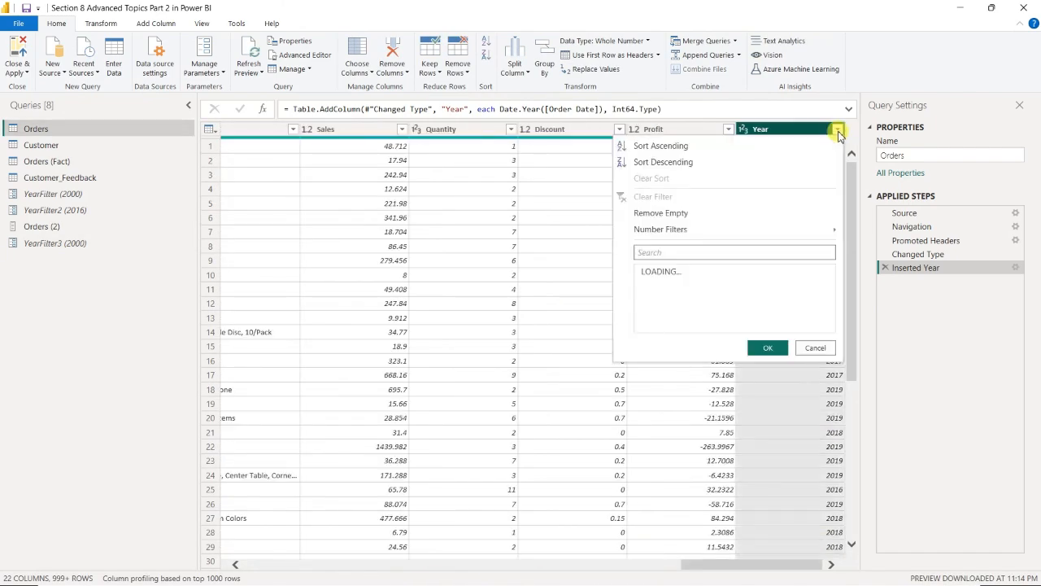
mouse_move(820, 232)
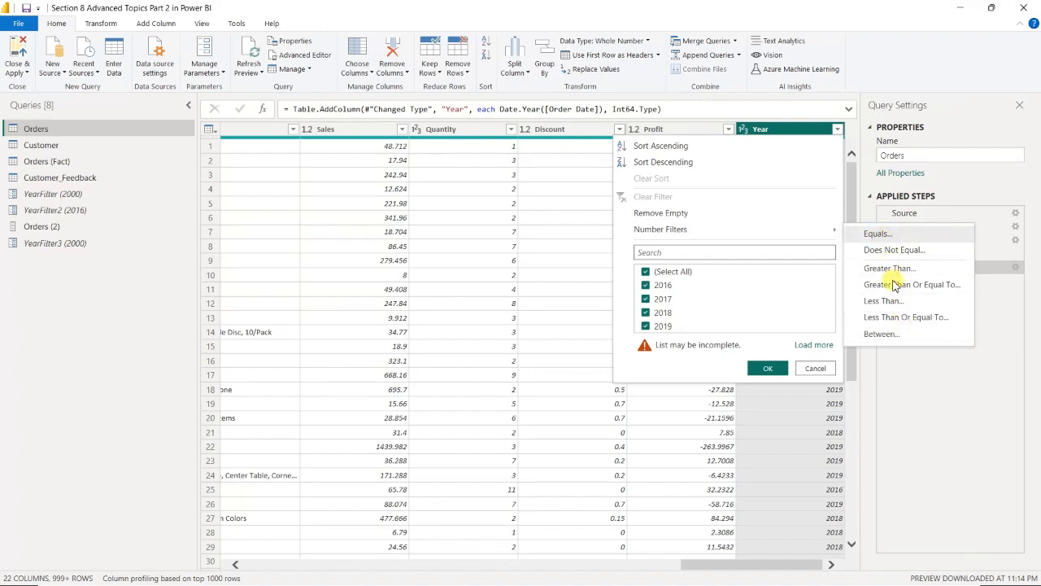
left_click(864, 236)
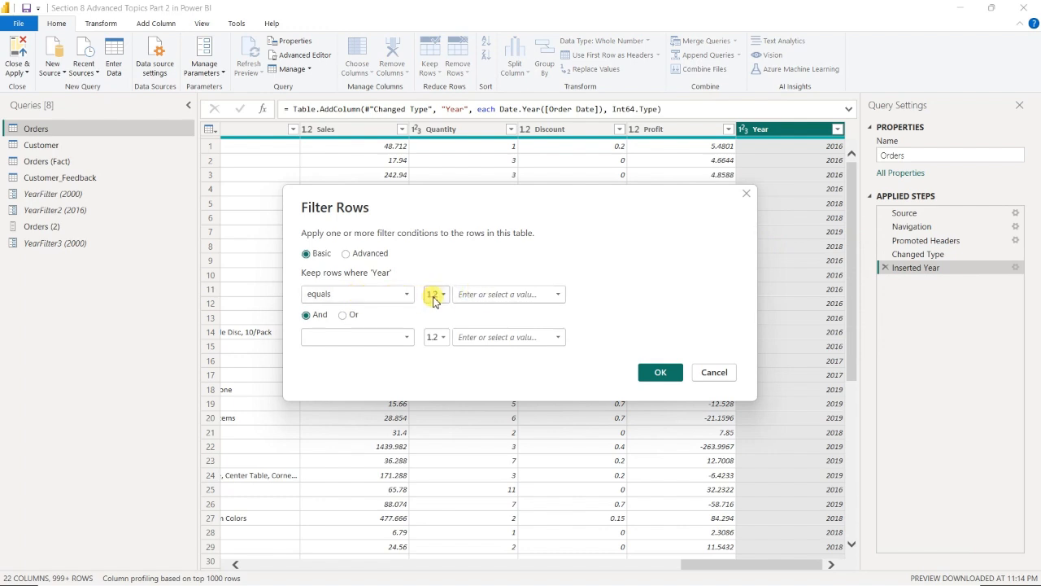
left_click(435, 297)
left_click(460, 324)
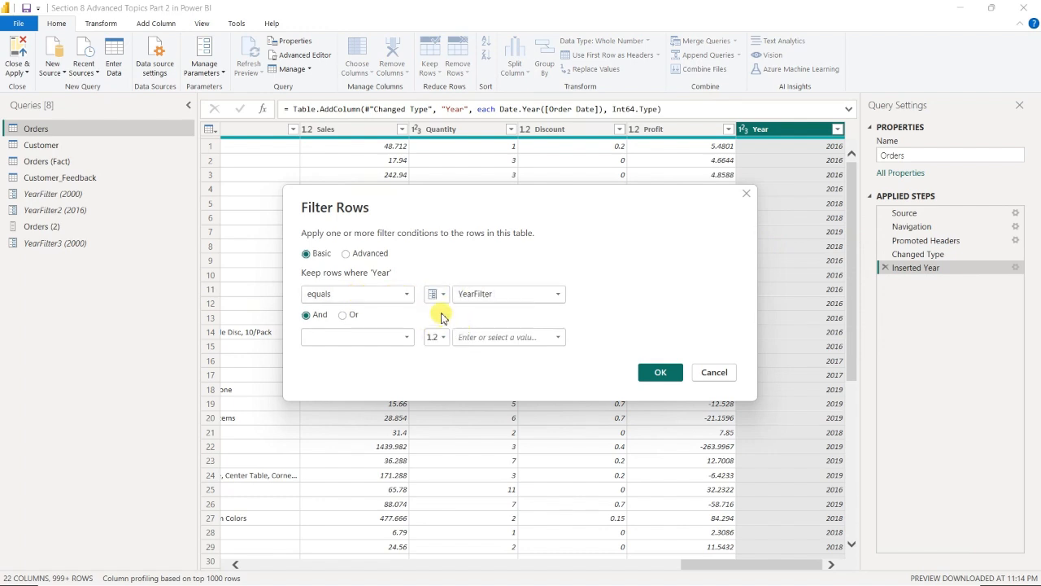
left_click(475, 294)
left_click(488, 336)
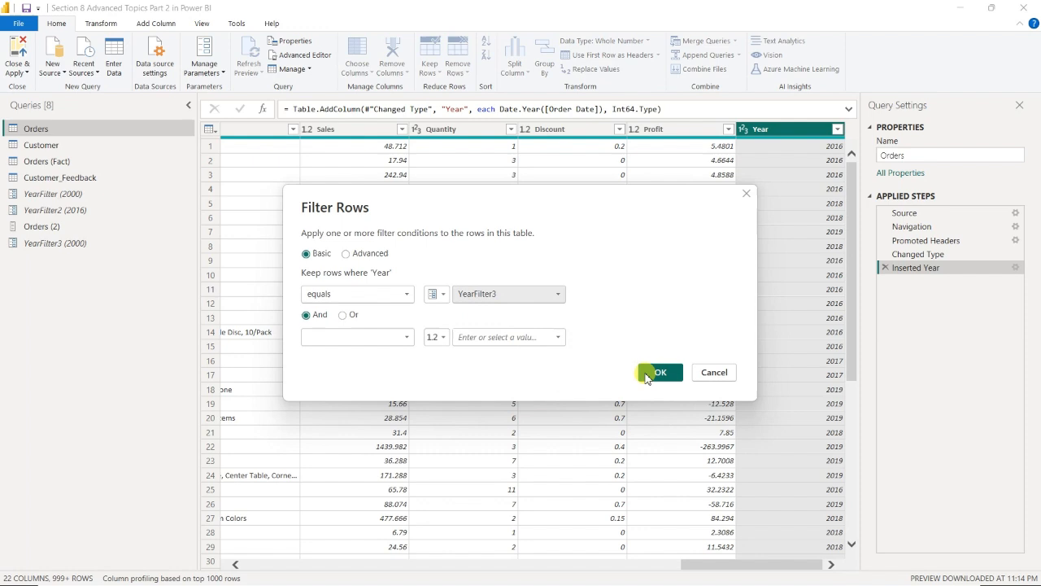
left_click(649, 373)
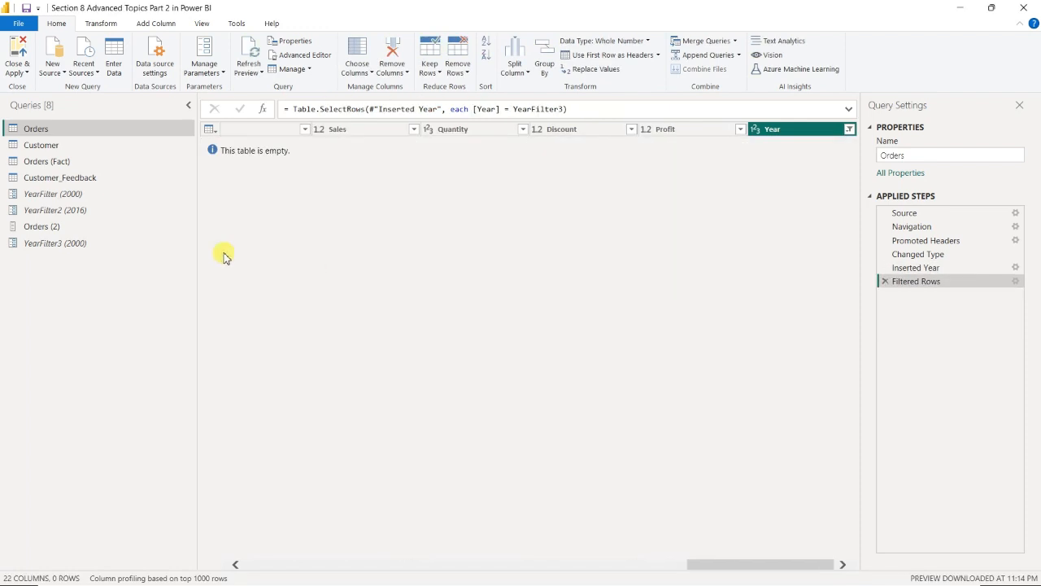
Check the years in the Orders (2) list and set YearFilter3's current value to 2016.
left_click(80, 243)
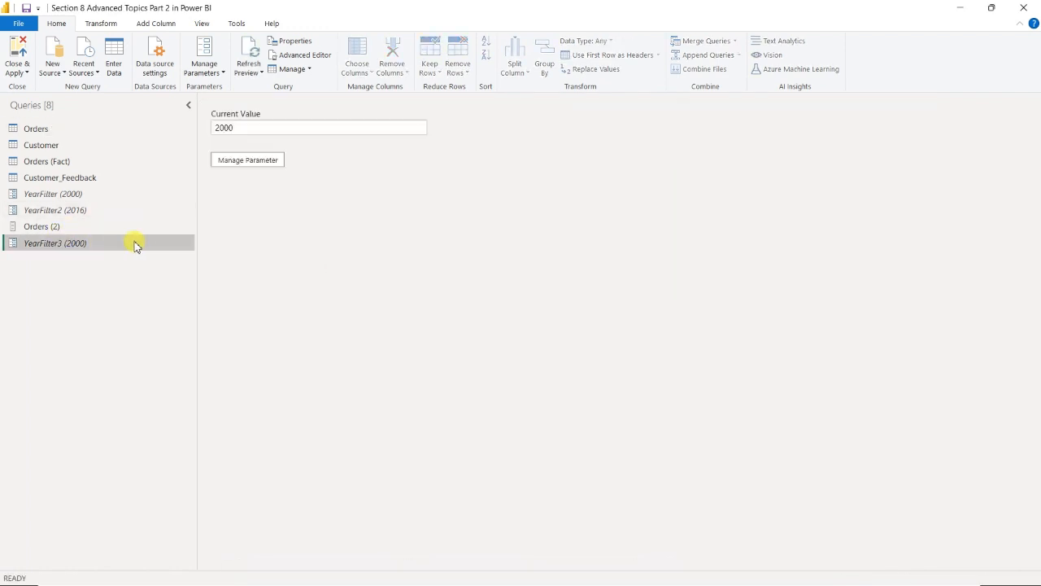
left_click(72, 226)
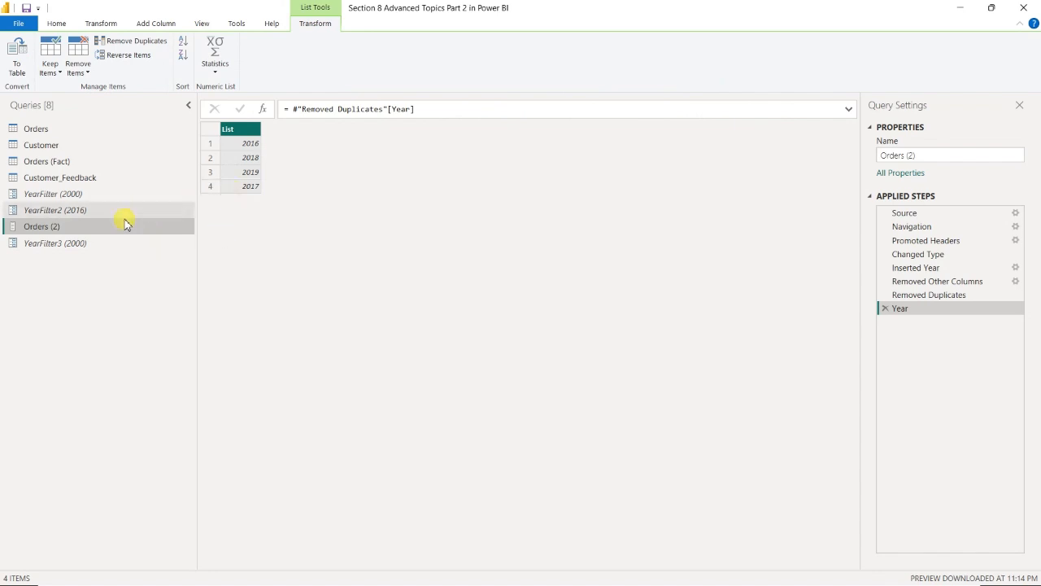
left_click(84, 241)
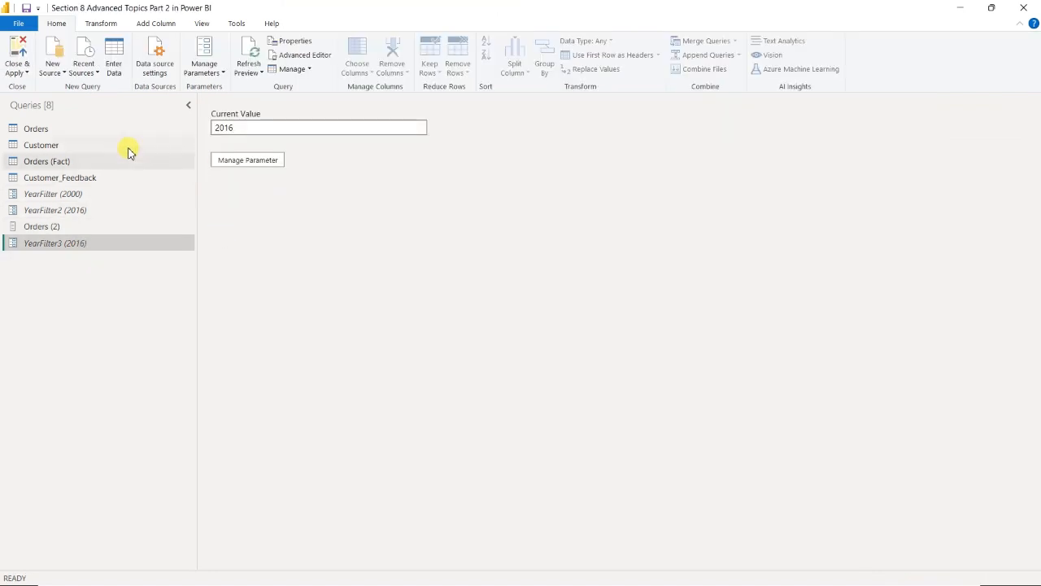
Check the Year column of the filtered Orders query and its available filter values.
left_click(77, 129)
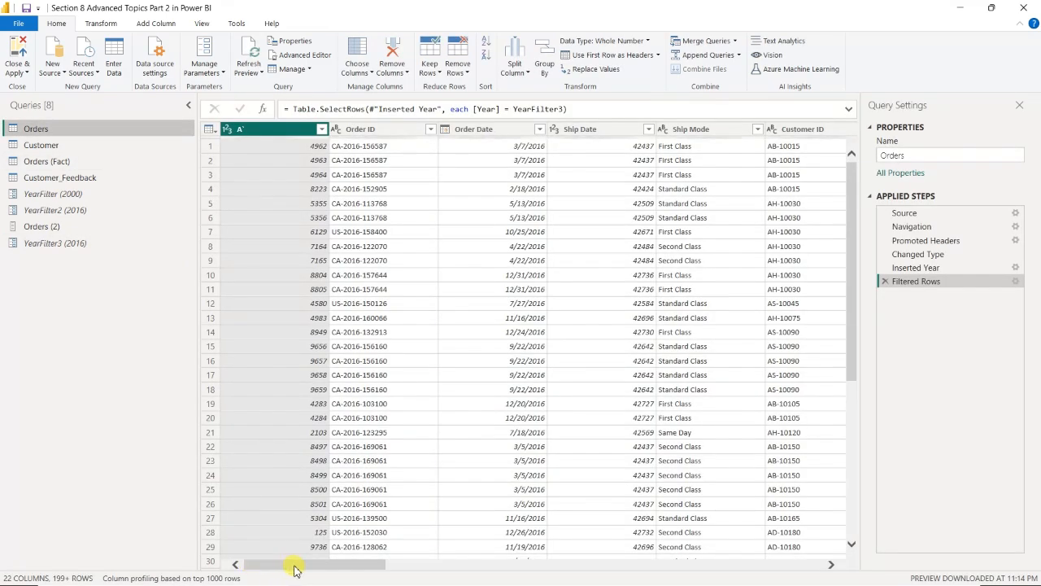
left_click_drag(293, 565, 763, 553)
left_click(838, 129)
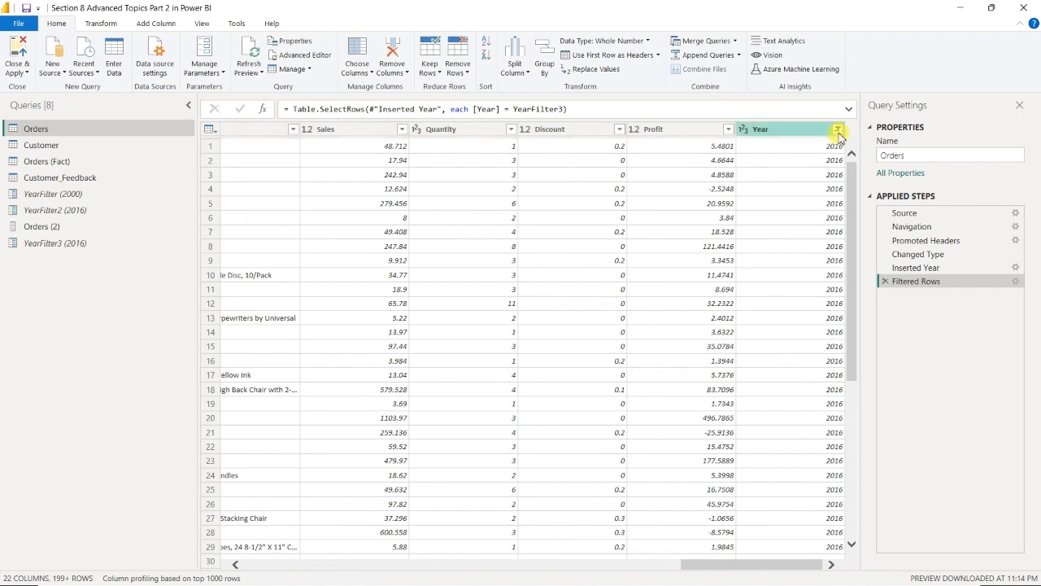
left_click(814, 345)
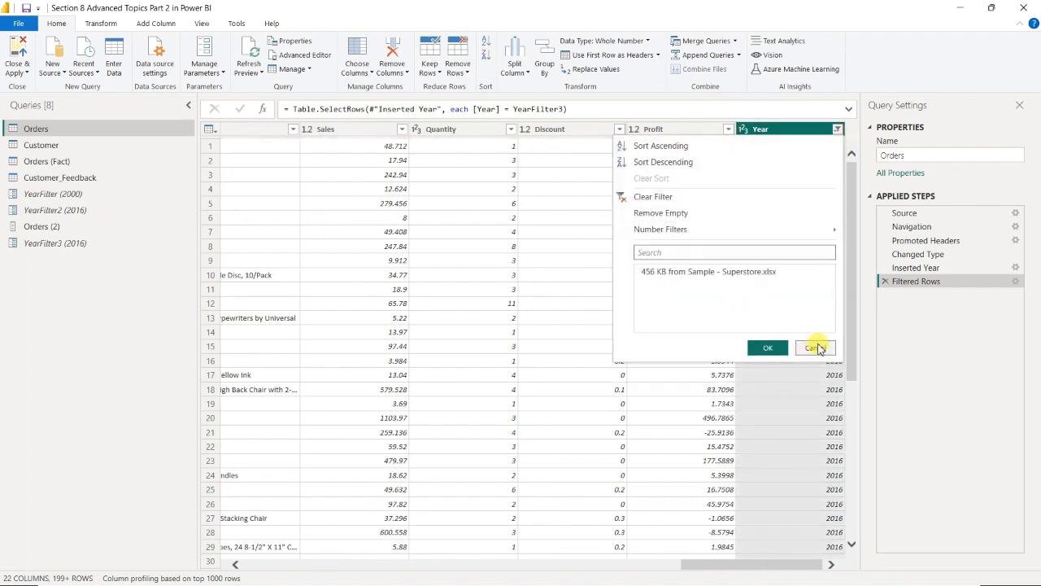
left_click(814, 348)
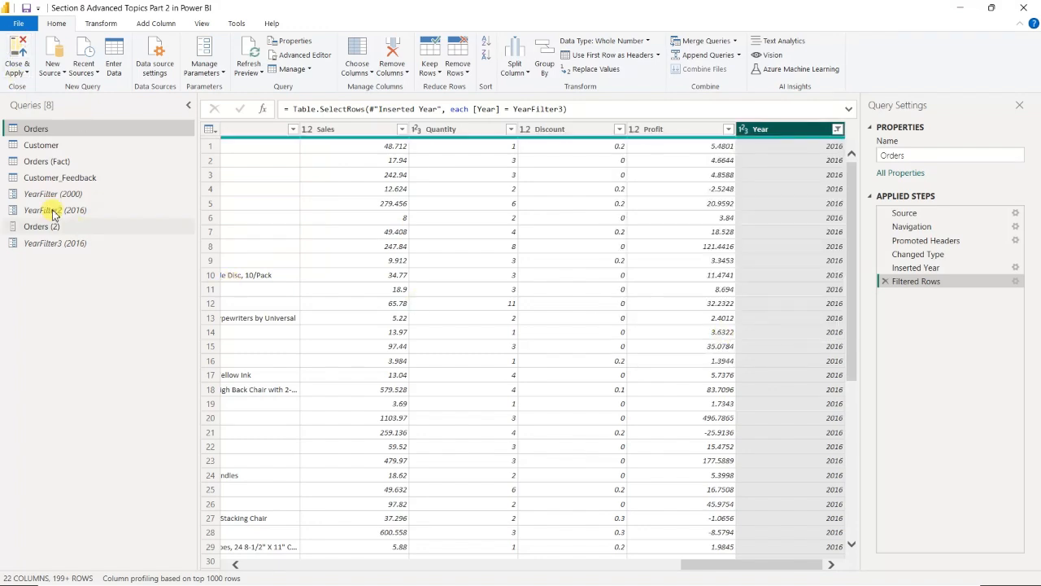
Apply the query changes, close the Power Query Editor and inspect the Year values in the Orders table.
left_click(19, 75)
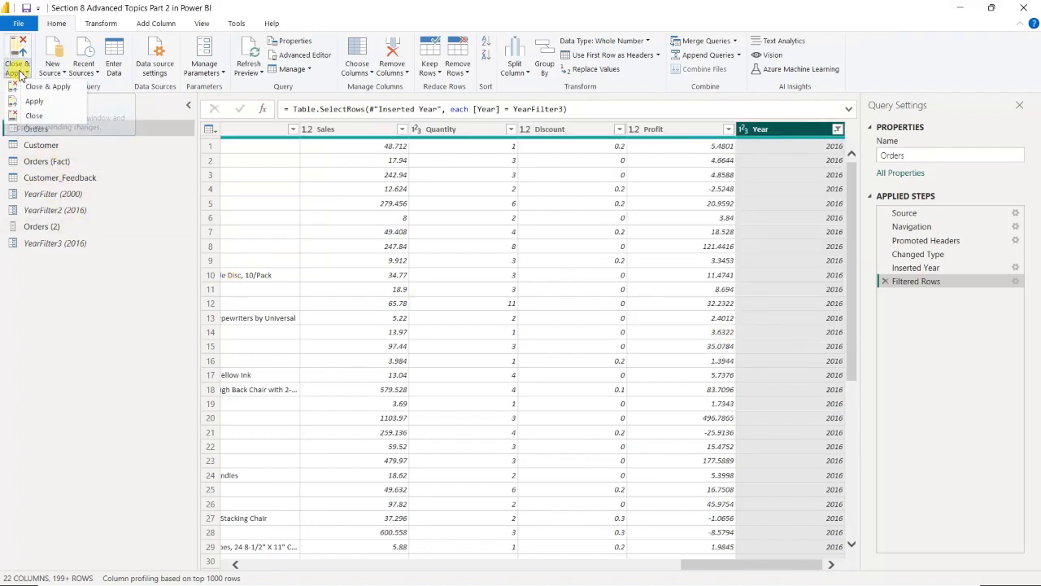
left_click(31, 85)
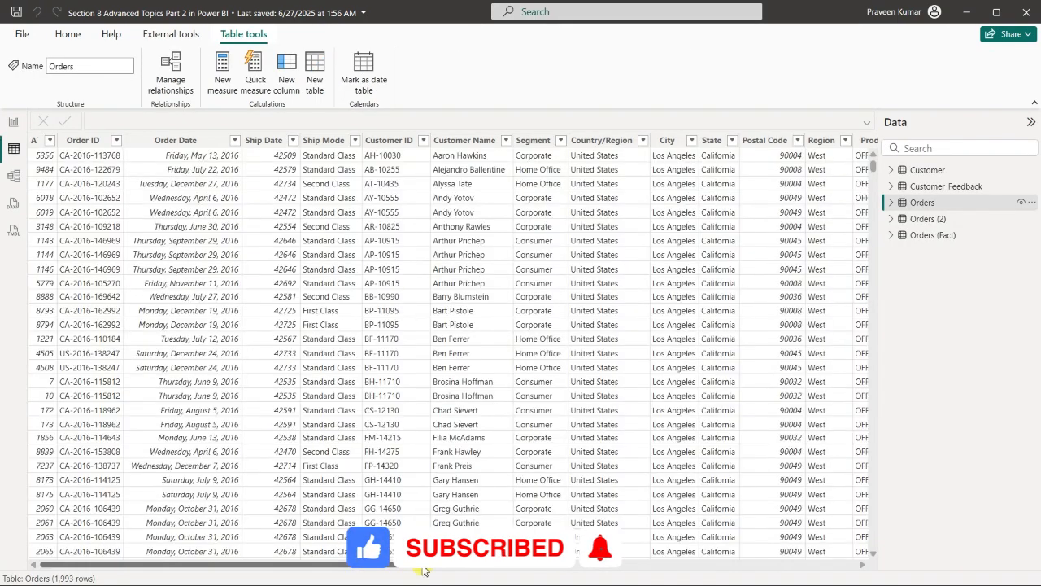
left_click_drag(423, 567, 850, 568)
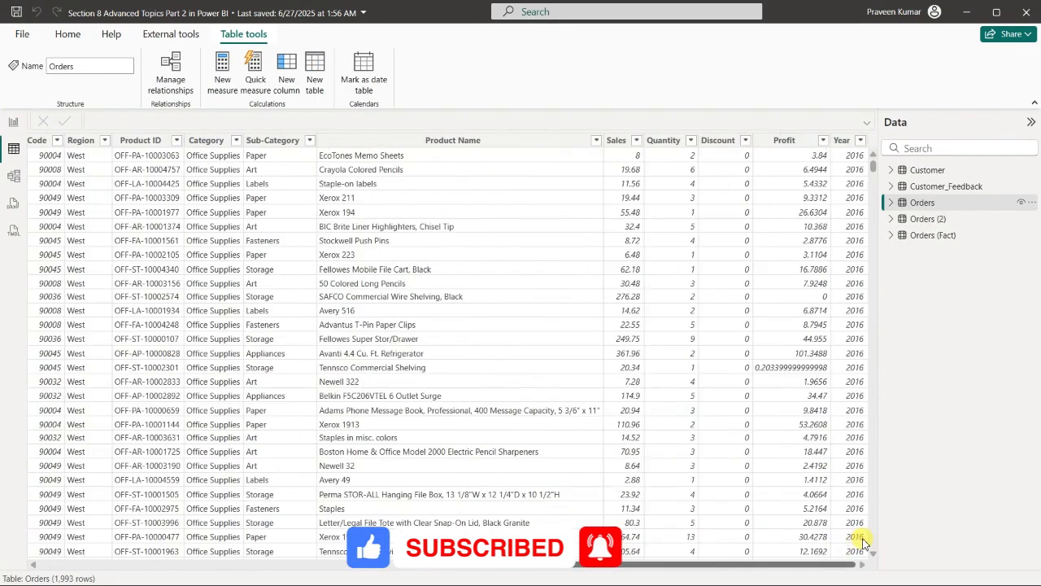
left_click(861, 142)
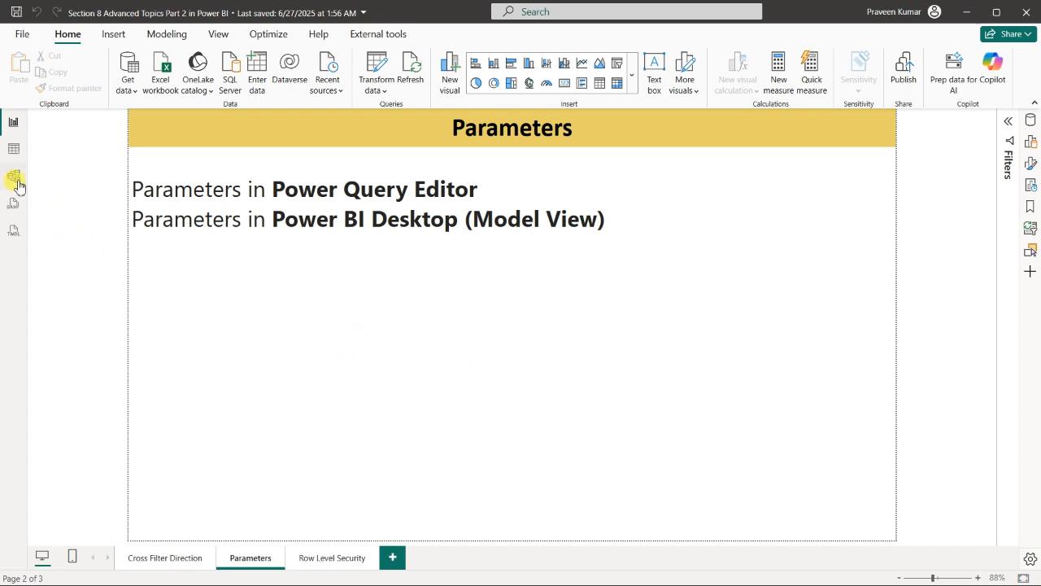
Rename the Total Sum measure in the Orders table to Total Sale, keeping its SUM(Orders[Sales]) formula.
left_click(1031, 122)
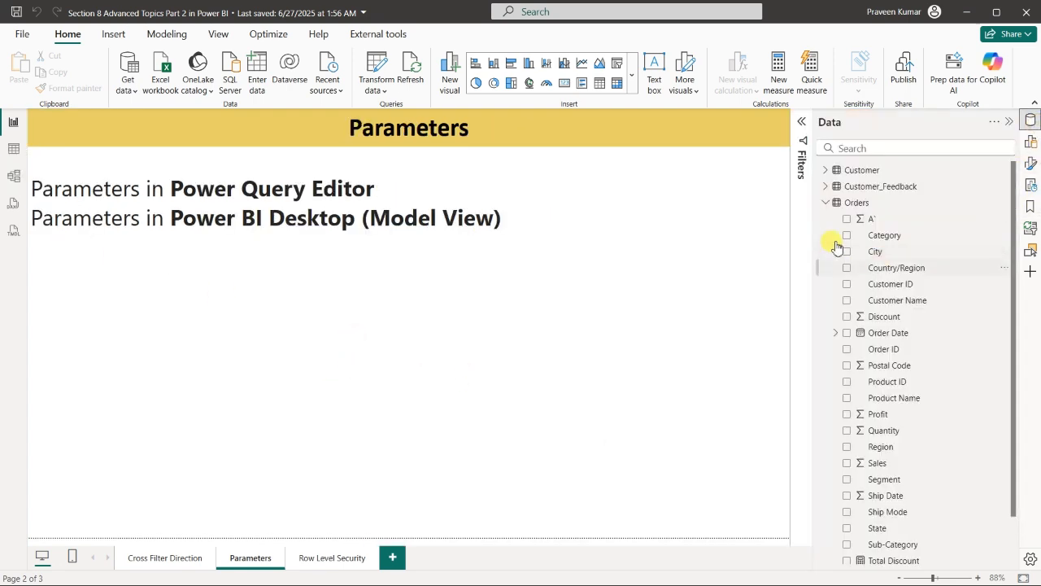
scroll(905, 341, "down", 2)
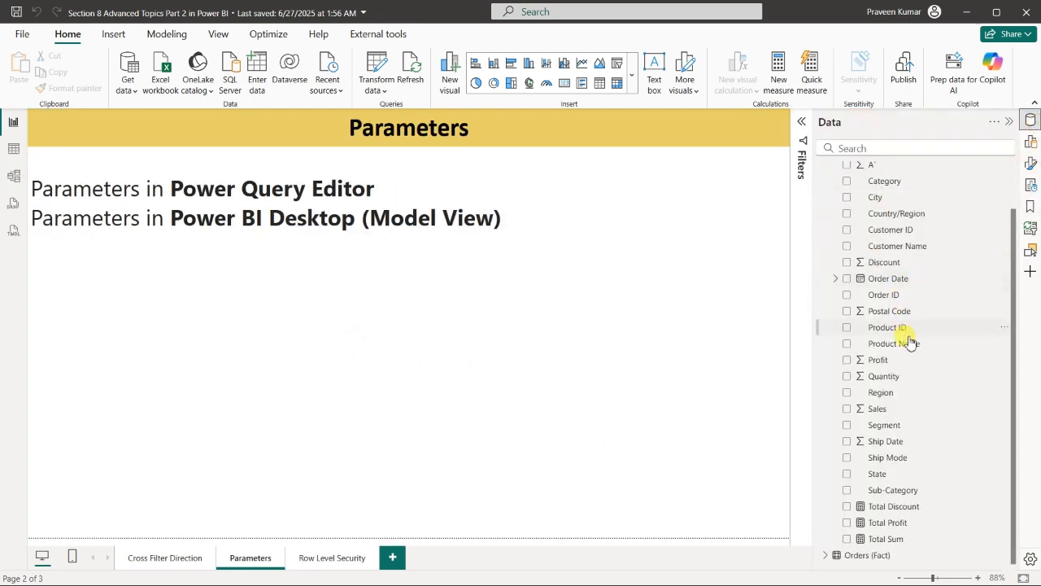
left_click(893, 542)
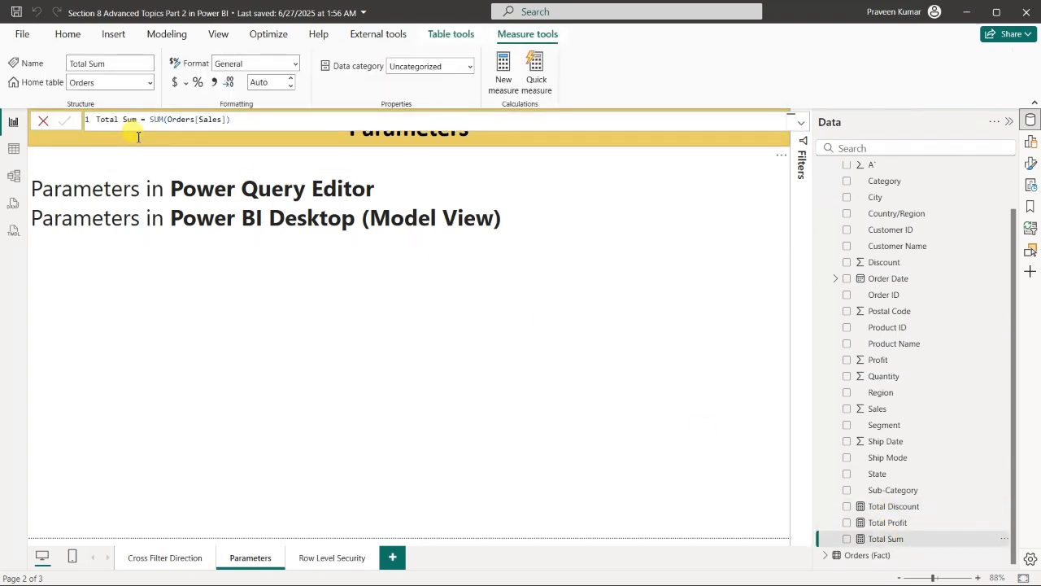
key("BackSpace")
key("BackSpace")
type("ales")
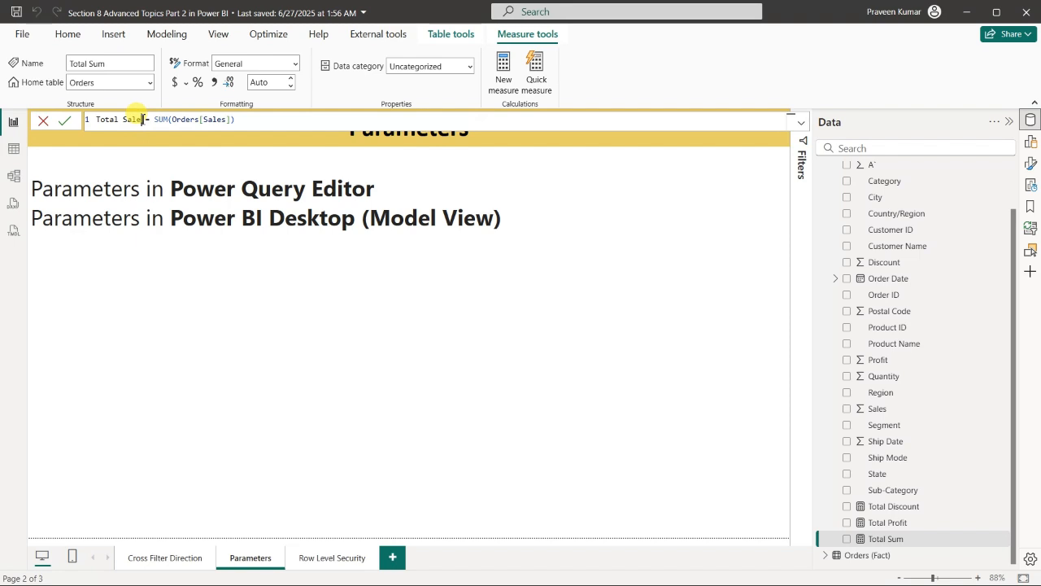
left_click_drag(172, 119, 255, 122)
left_click(257, 122)
key("Return")
Review the formulas of the Total Profit and Total Discount measures, then close the formula editor.
left_click(903, 528)
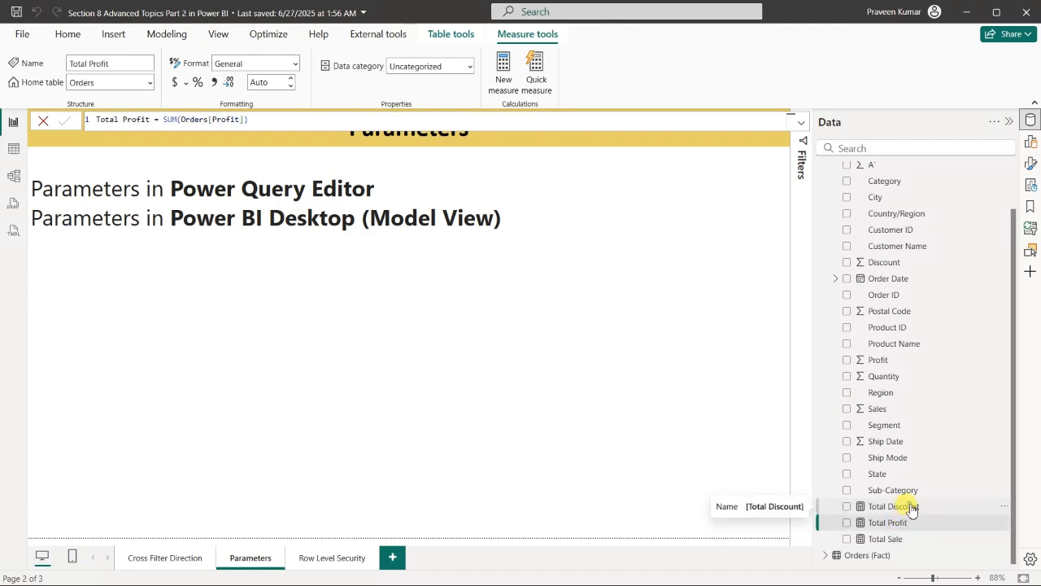
left_click(912, 508)
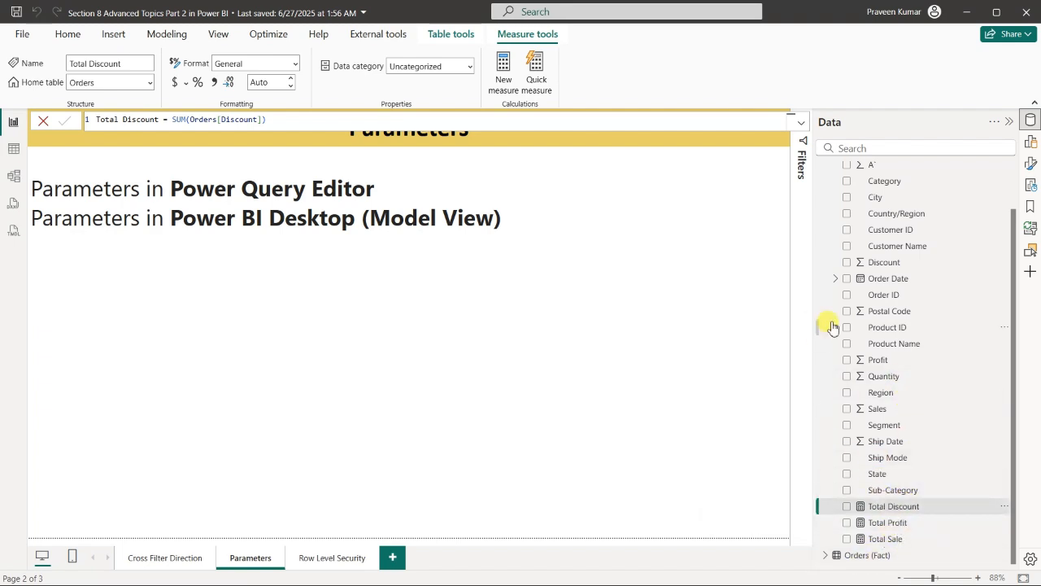
scroll(862, 319, "up", 1)
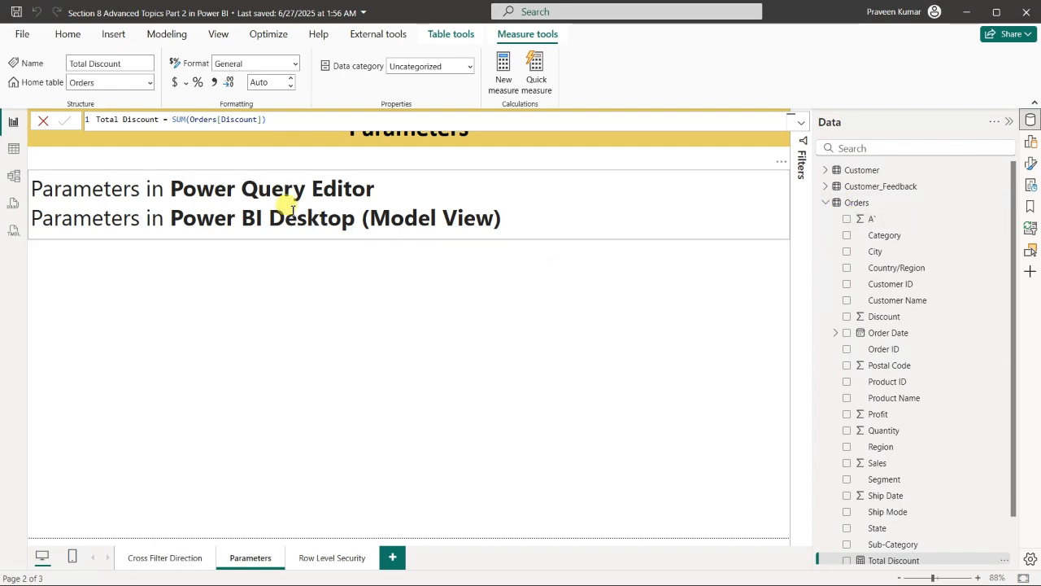
left_click(44, 122)
In Model view, start a new numeric range parameter and name it Numeric Range.
left_click(13, 176)
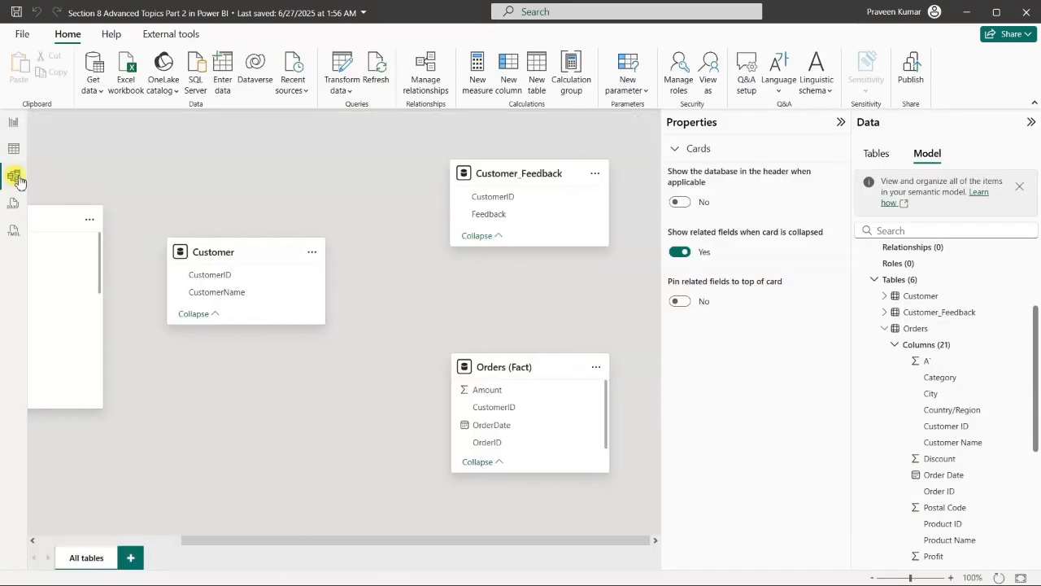
left_click(619, 96)
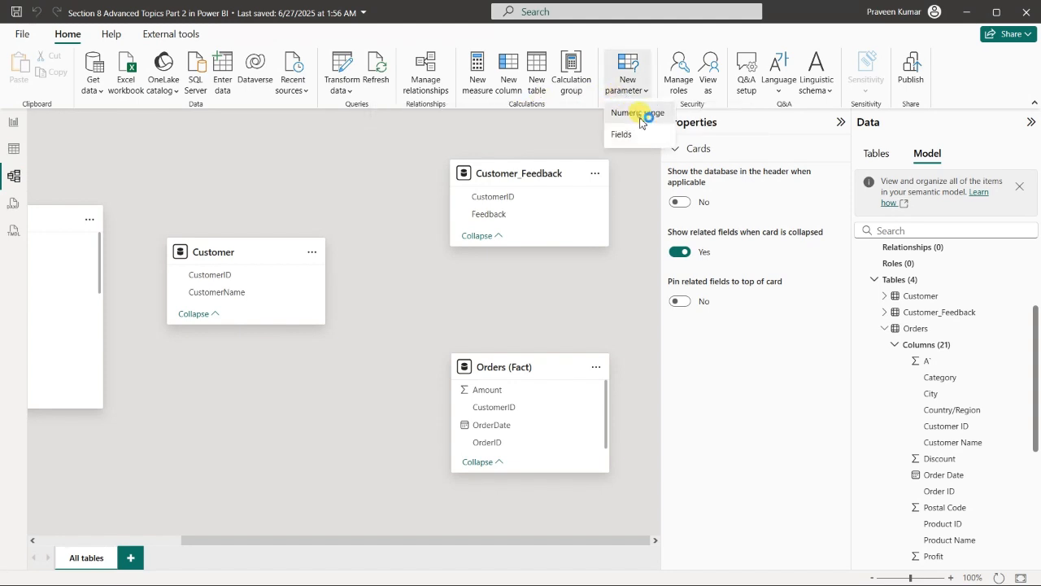
left_click(639, 114)
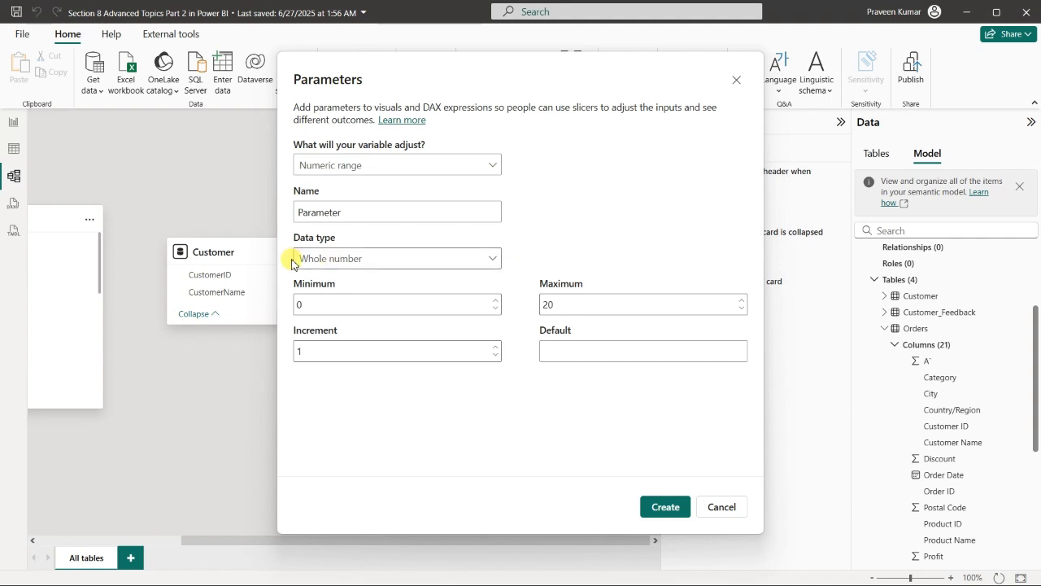
left_click_drag(353, 212, 291, 213)
type("Numer")
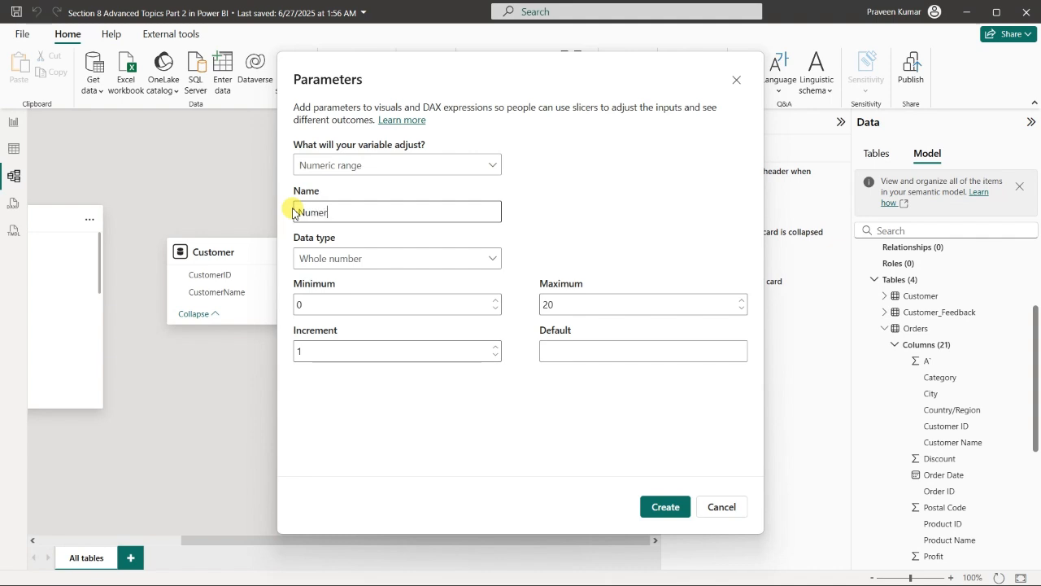
type("ic Range")
Choose the Whole number data type, keep minimum 0, maximum 20, increment 1 and no default, and create the parameter.
left_click(358, 261)
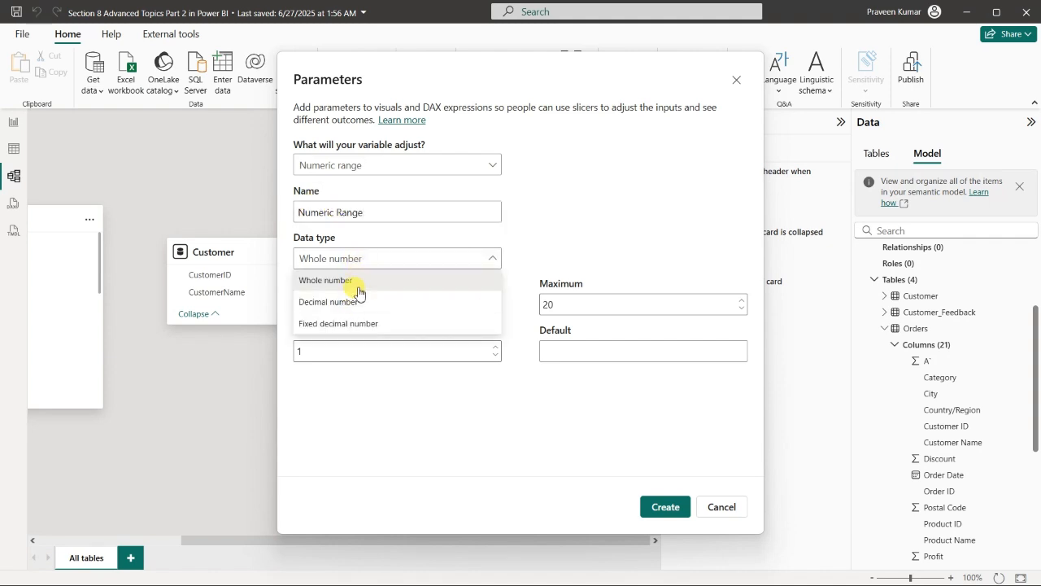
left_click(356, 283)
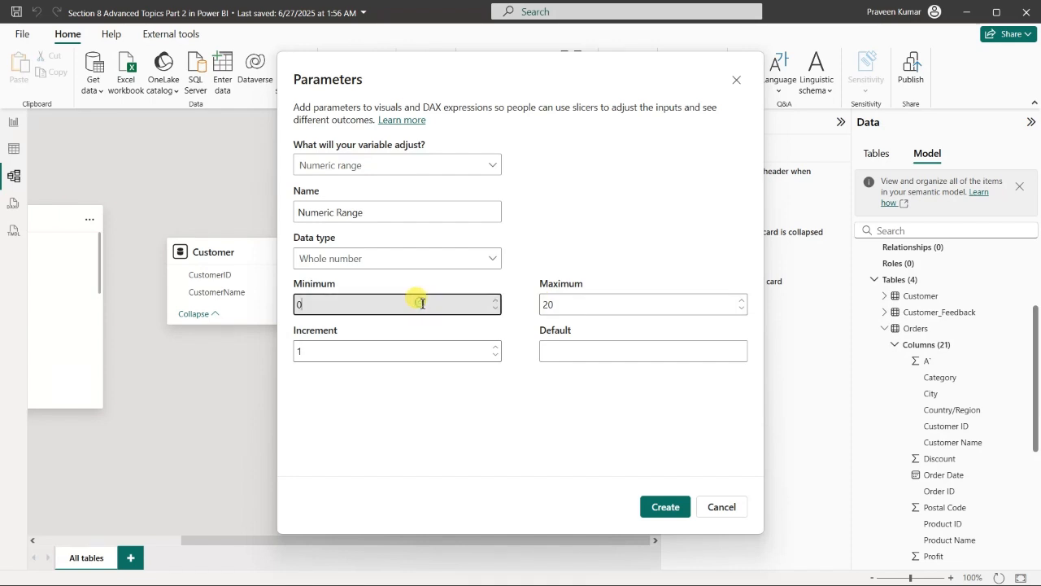
left_click(452, 353)
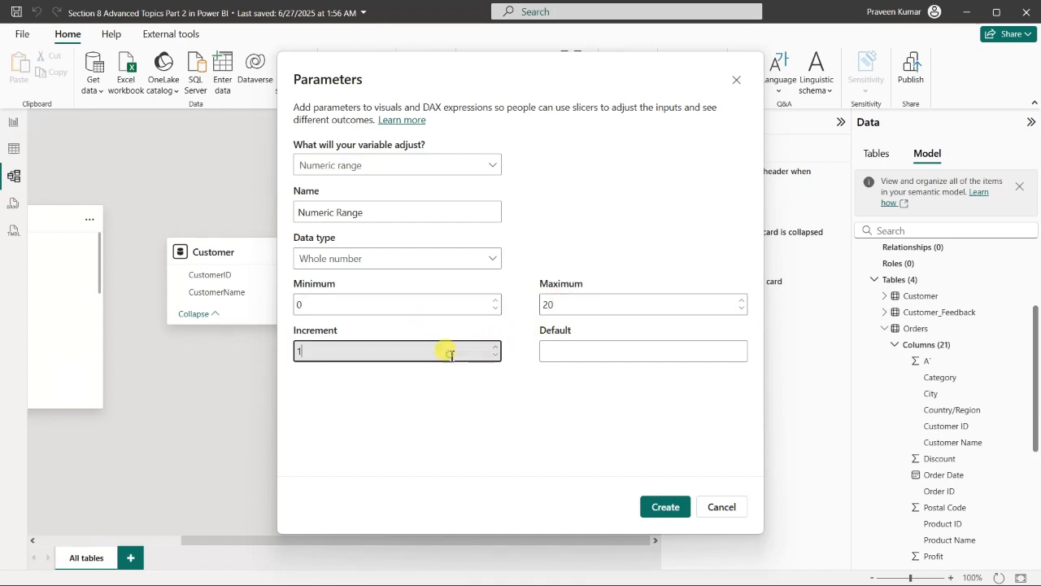
left_click_drag(452, 356, 299, 349)
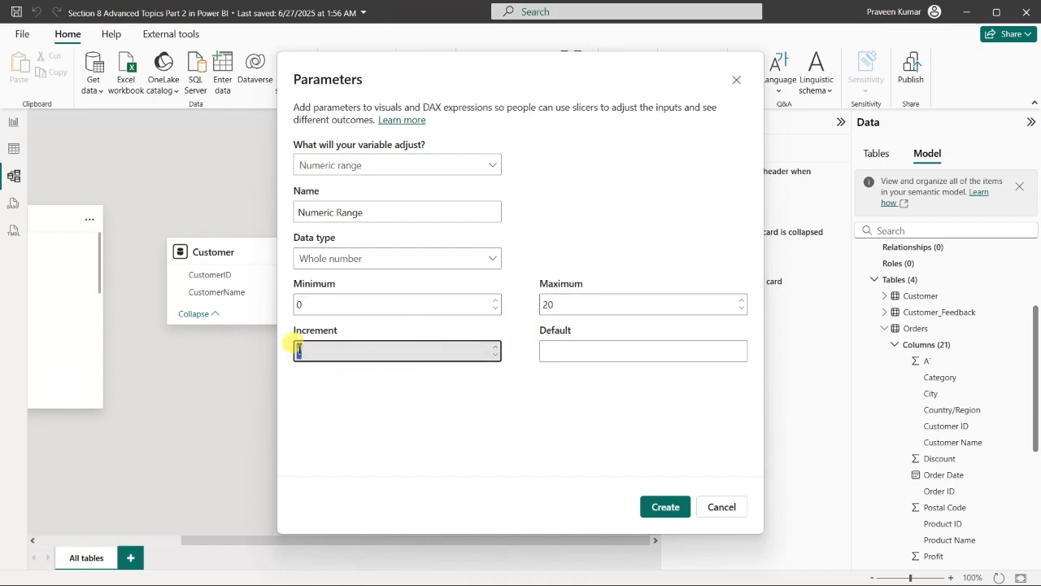
left_click(554, 346)
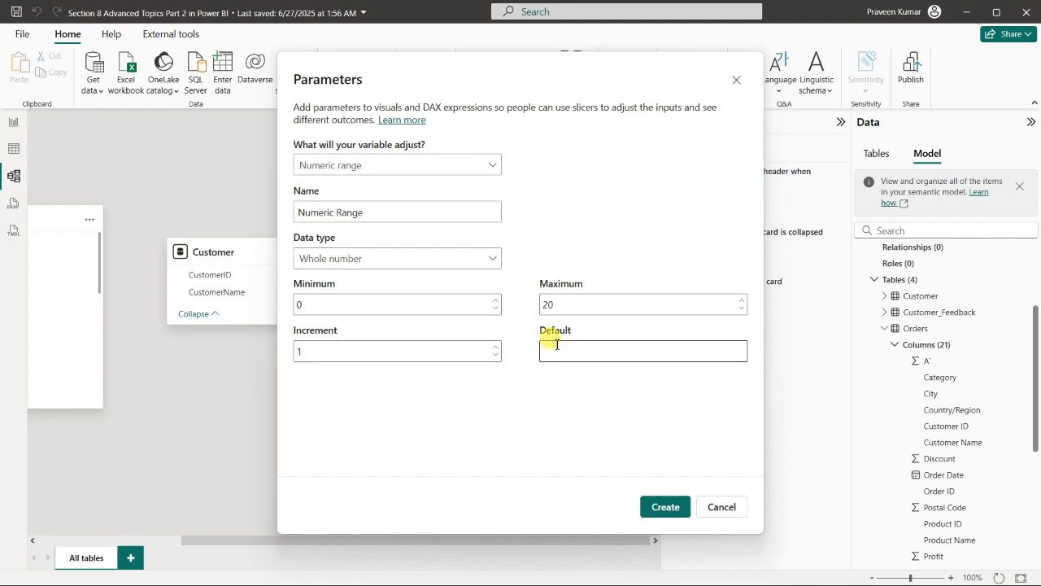
left_click(666, 506)
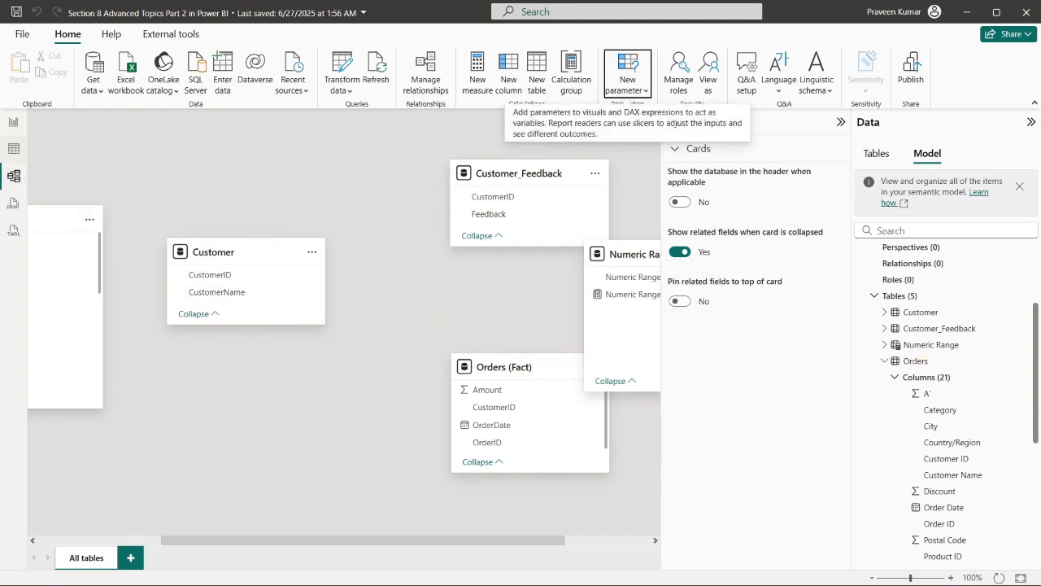
In Report view, expand the Numeric Range table and examine its GENERATESERIES formula.
left_click(12, 126)
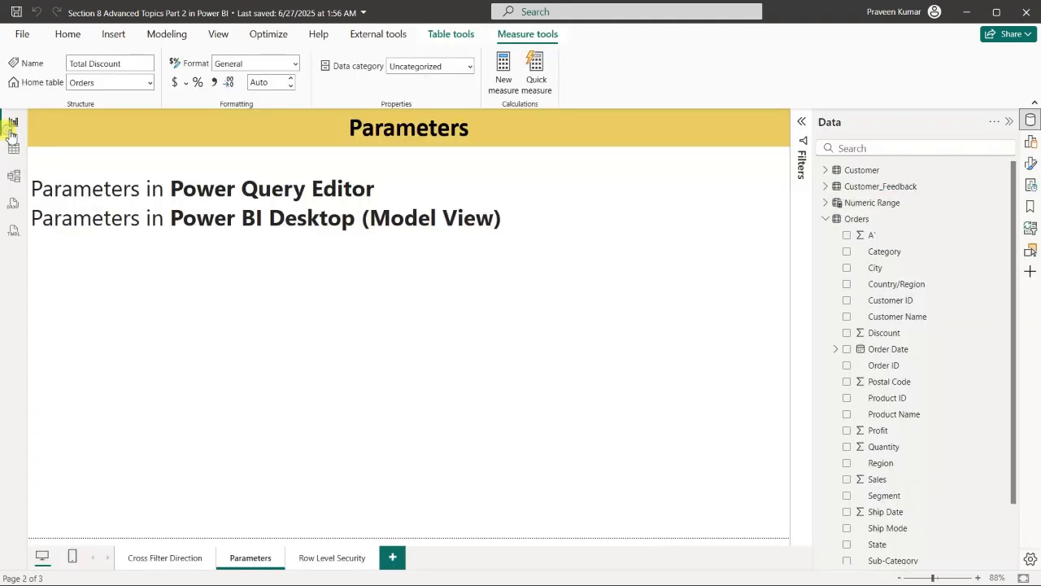
left_click(838, 205)
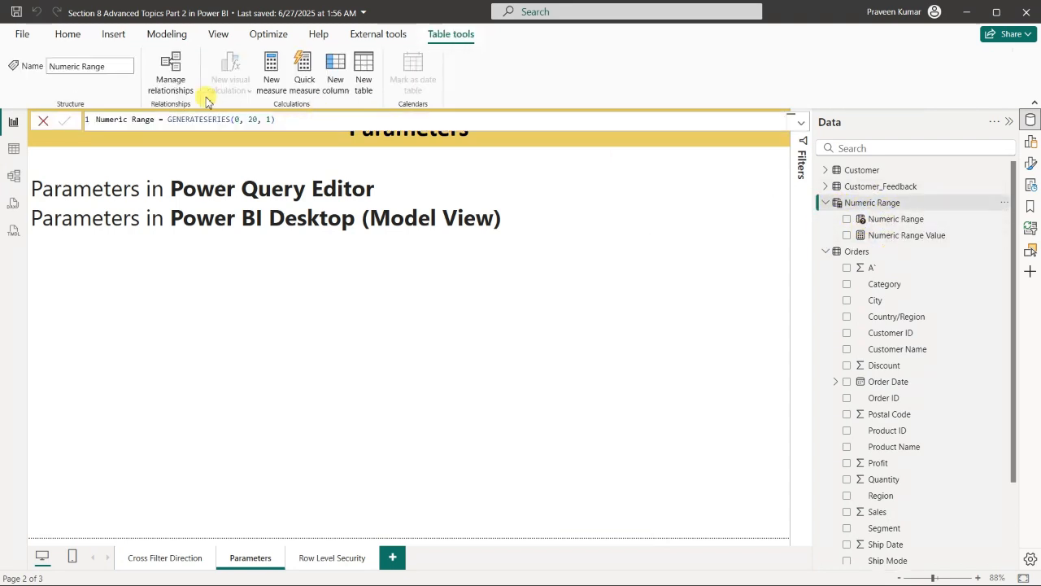
left_click_drag(303, 118, 242, 119)
left_click_drag(189, 121, 168, 122)
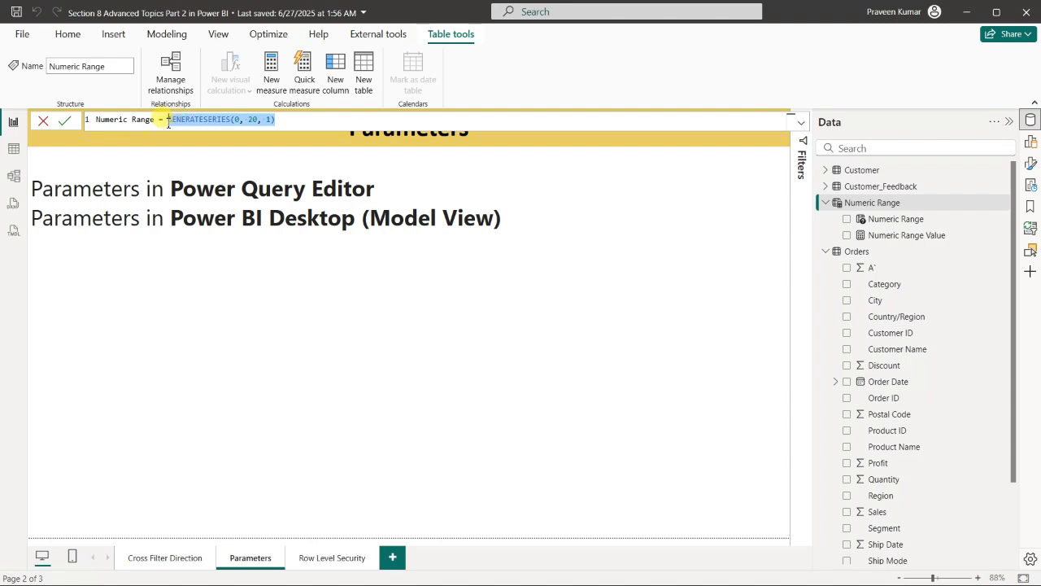
Inspect the generated values of the Numeric Range table in Table view.
left_click(12, 148)
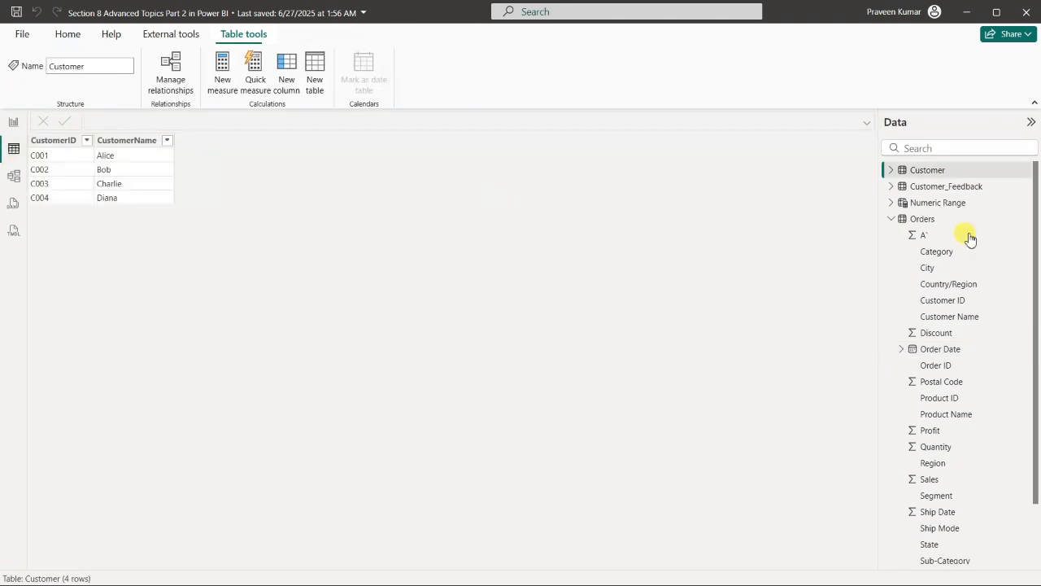
left_click(934, 203)
left_click(61, 141)
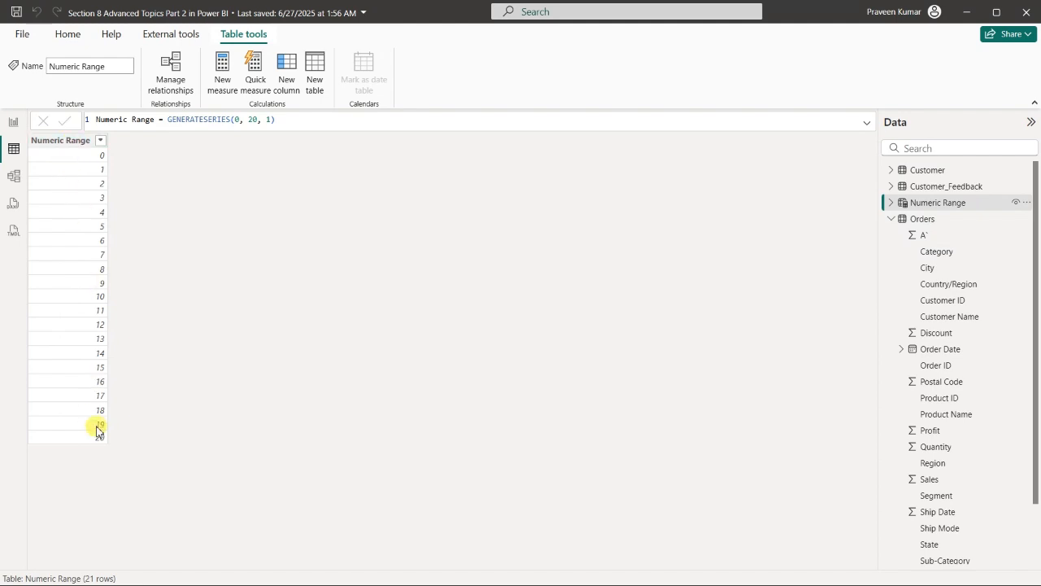
Examine the SELECTEDVALUE formula of the Numeric Range Value measure, including its column reference and alternate result.
left_click(891, 203)
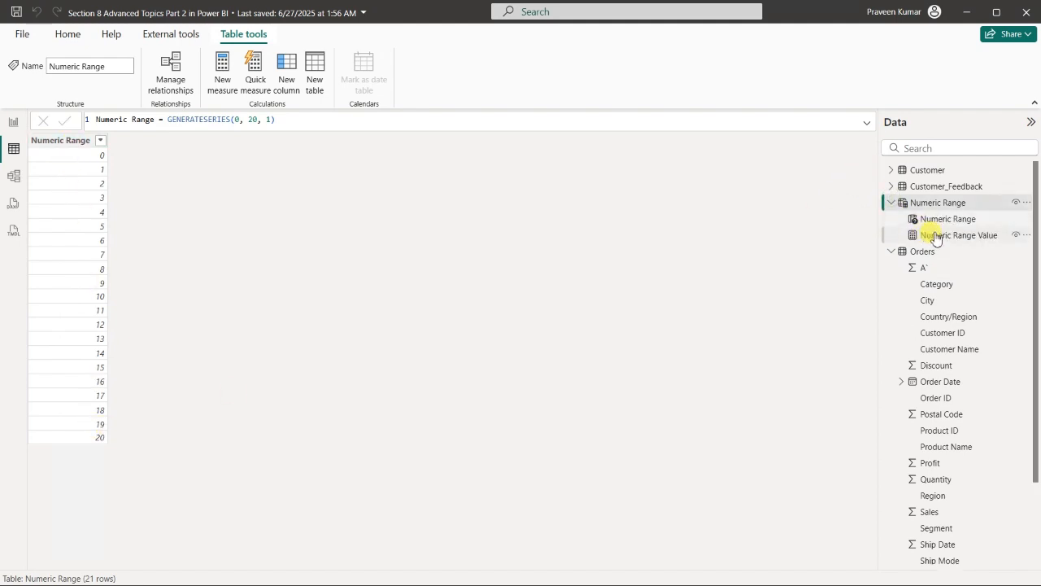
left_click(936, 236)
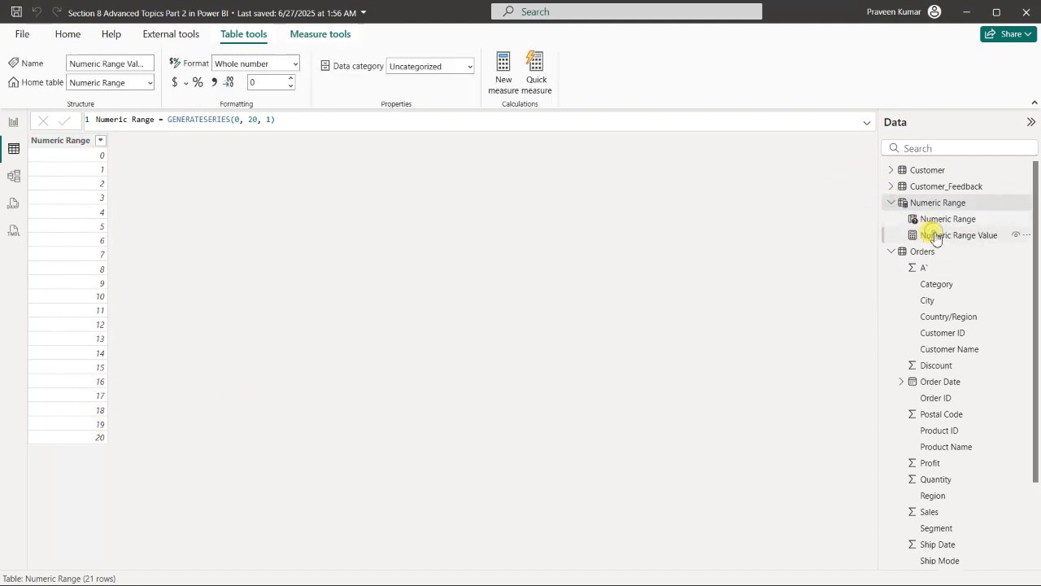
left_click(192, 119)
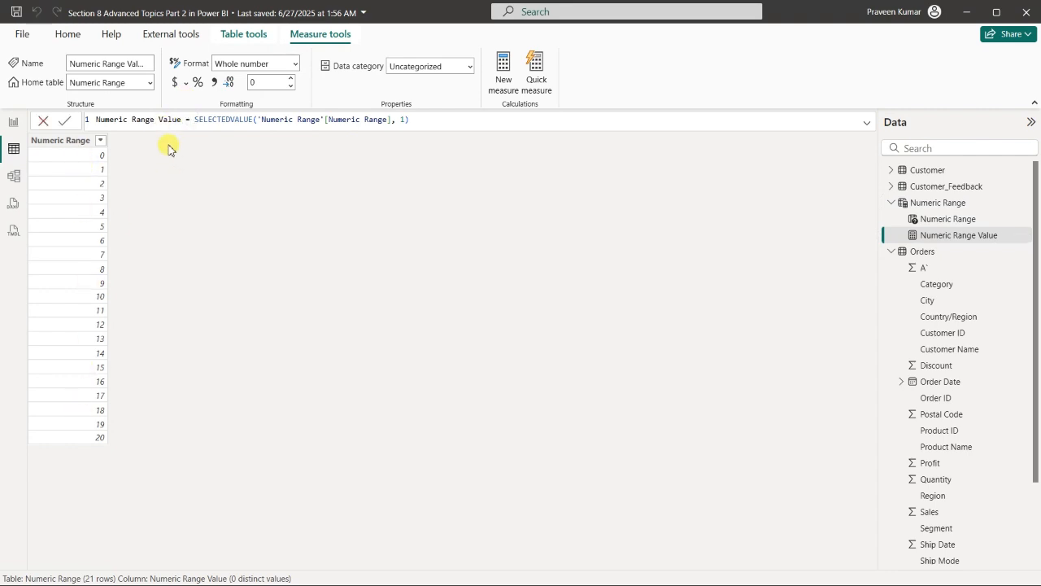
left_click_drag(169, 123, 420, 125)
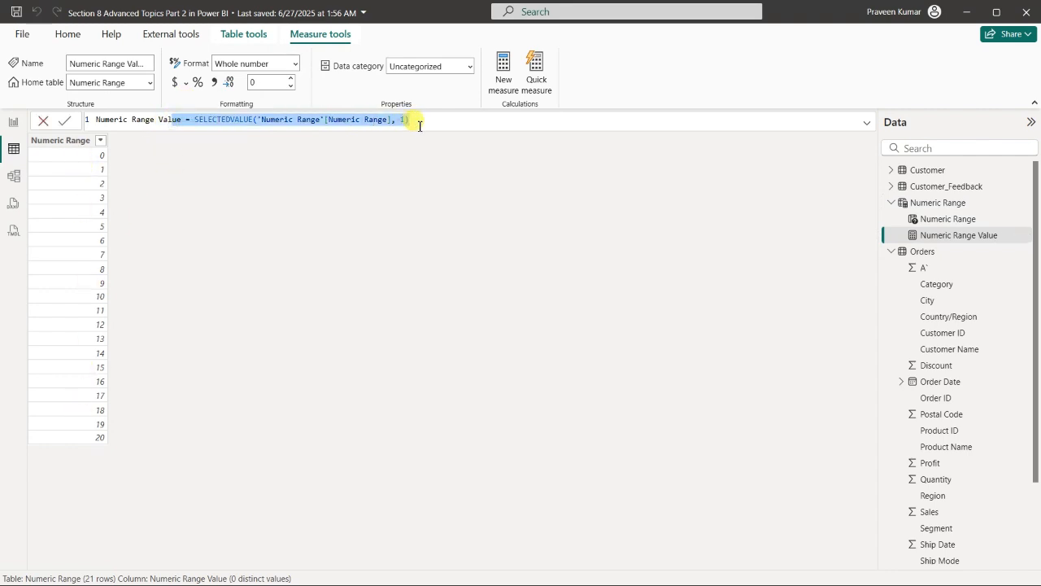
left_click_drag(327, 120, 371, 120)
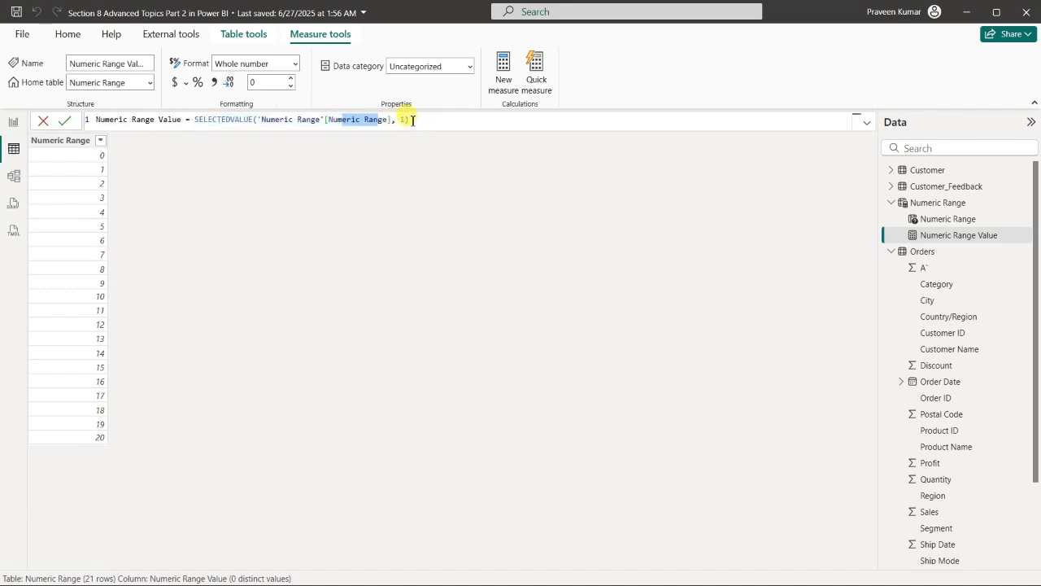
left_click_drag(413, 119, 107, 125)
left_click(393, 120)
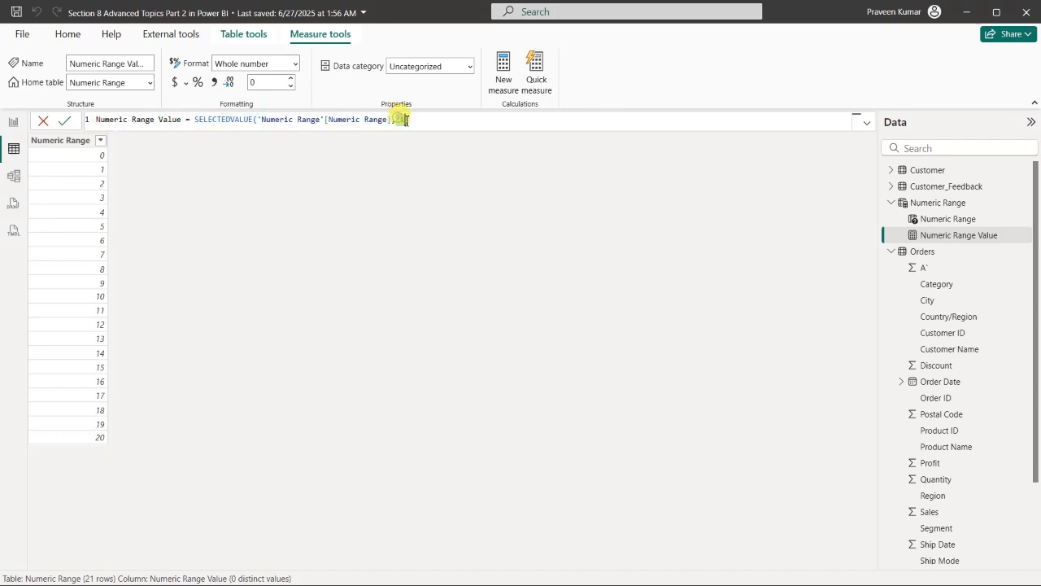
Insert a line chart on the Parameters report page, then resize it and position it below the text.
left_click(14, 122)
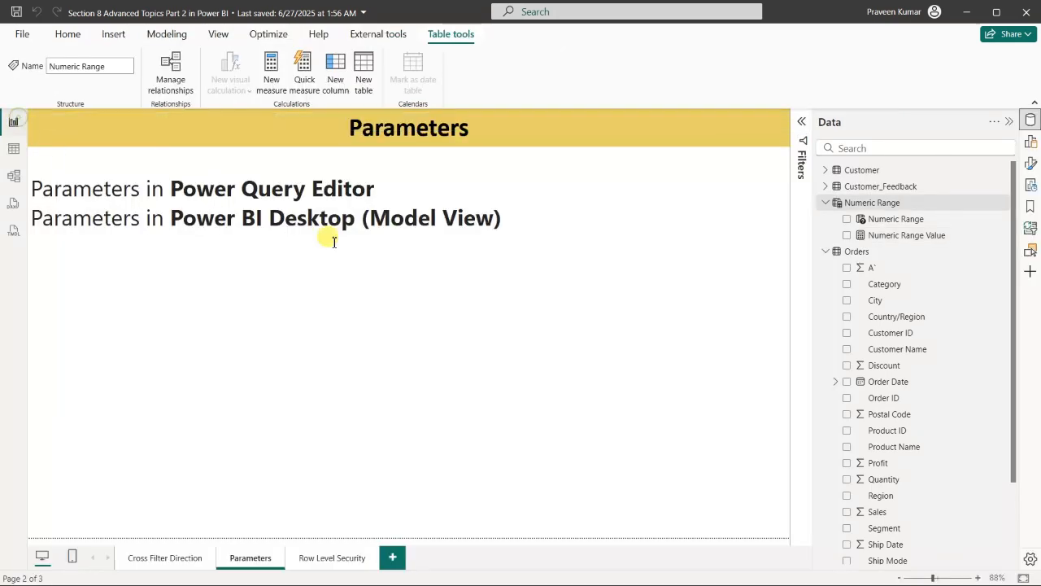
left_click(1030, 143)
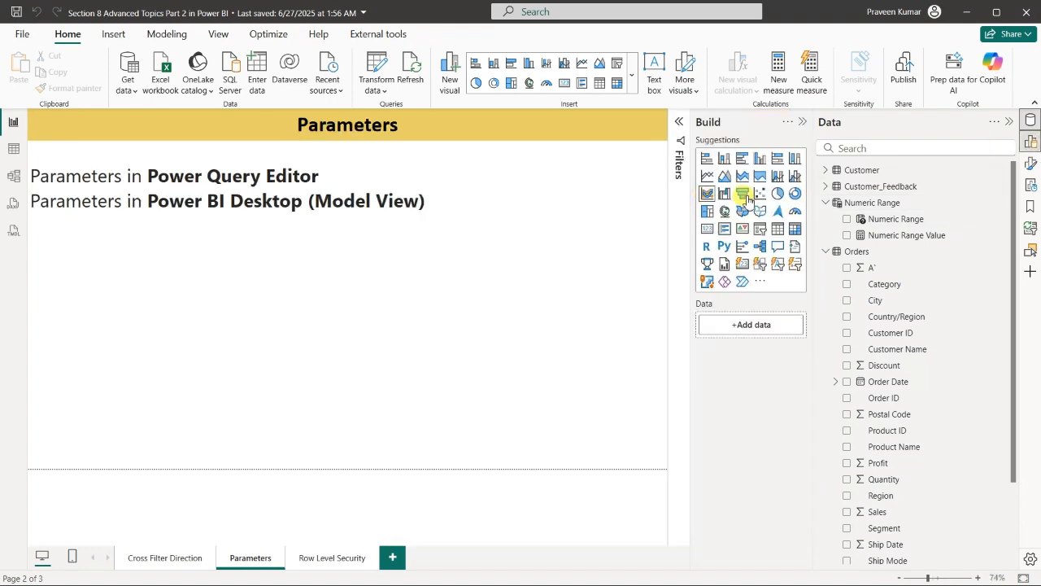
left_click(706, 176)
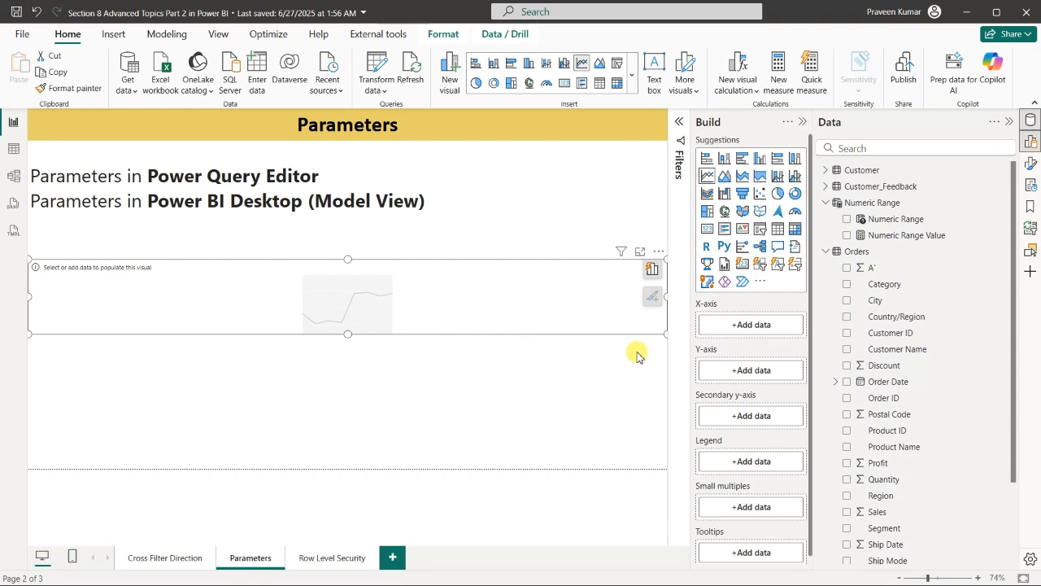
left_click_drag(665, 333, 461, 453)
left_click_drag(356, 412, 539, 402)
Plot the Total Sale measure on the line chart's Y-axis and Order Date on its X-axis.
scroll(902, 406, "down", 2)
left_click_drag(884, 545, 765, 373)
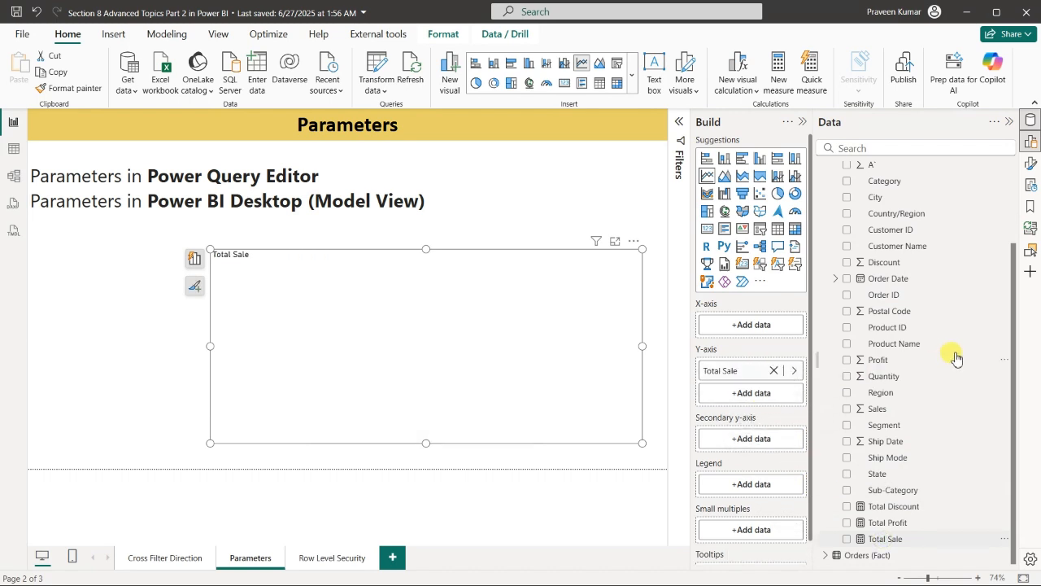
left_click_drag(864, 293, 763, 328)
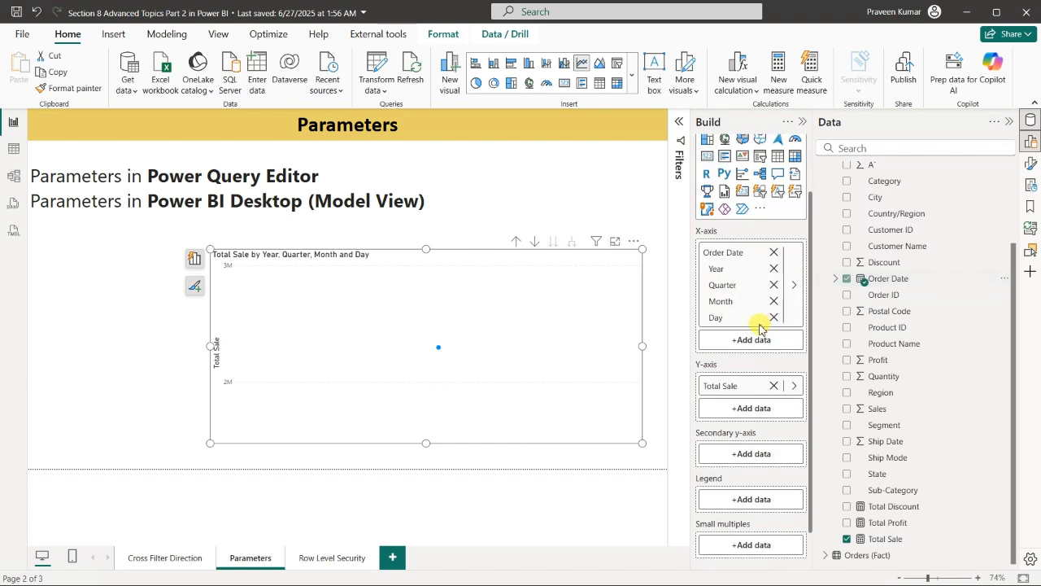
Try the plain Order Date field on the chart's X-axis, then switch it back to Date Hierarchy.
right_click(723, 259)
left_click(794, 323)
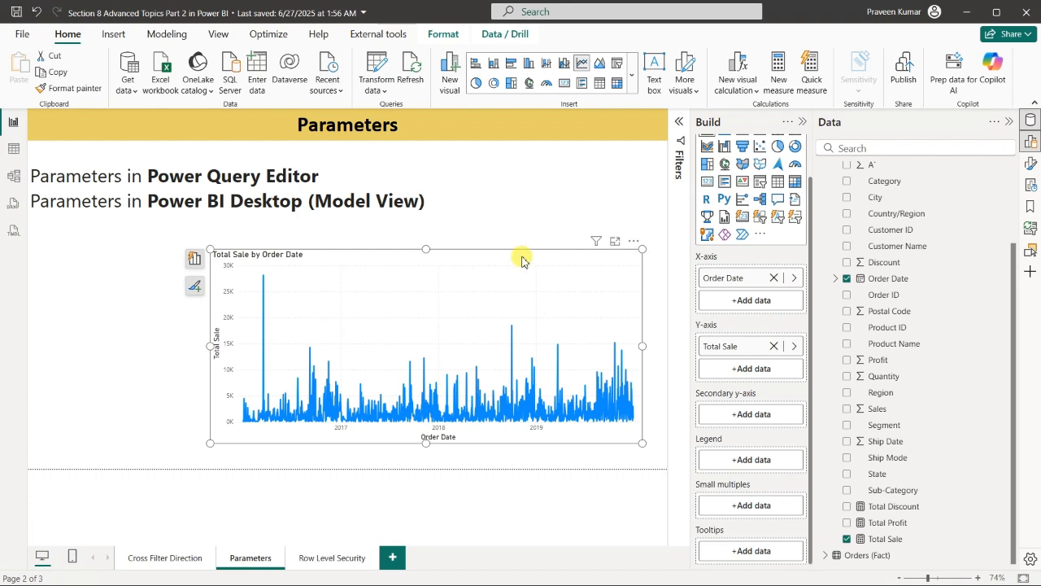
left_click(574, 253)
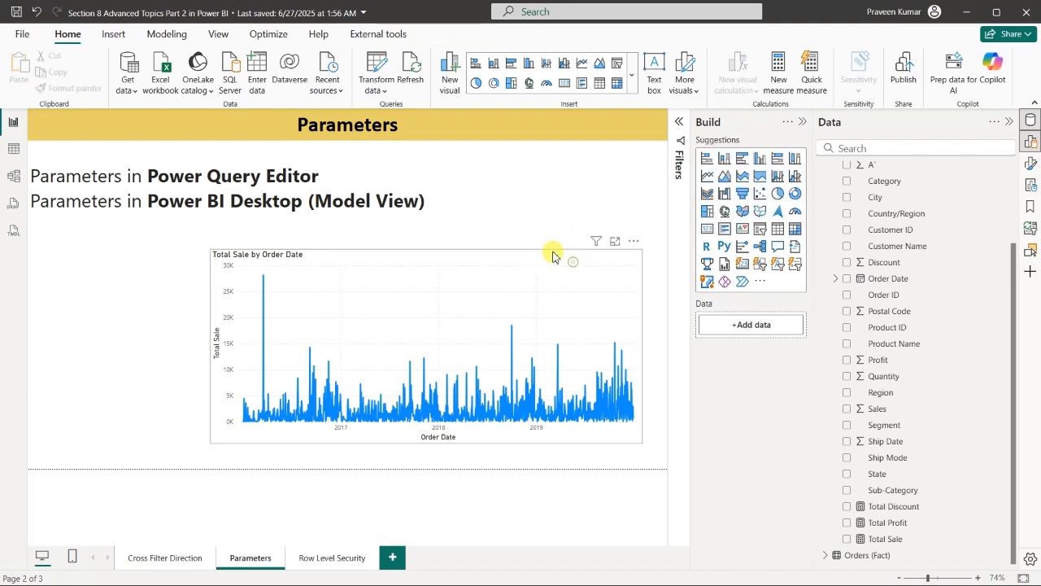
left_click(525, 255)
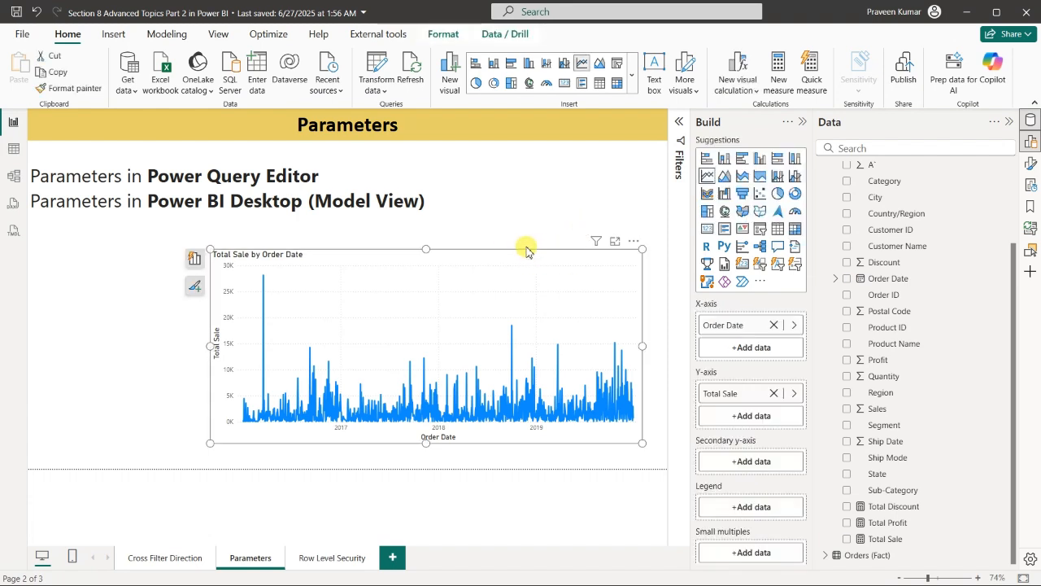
right_click(765, 322)
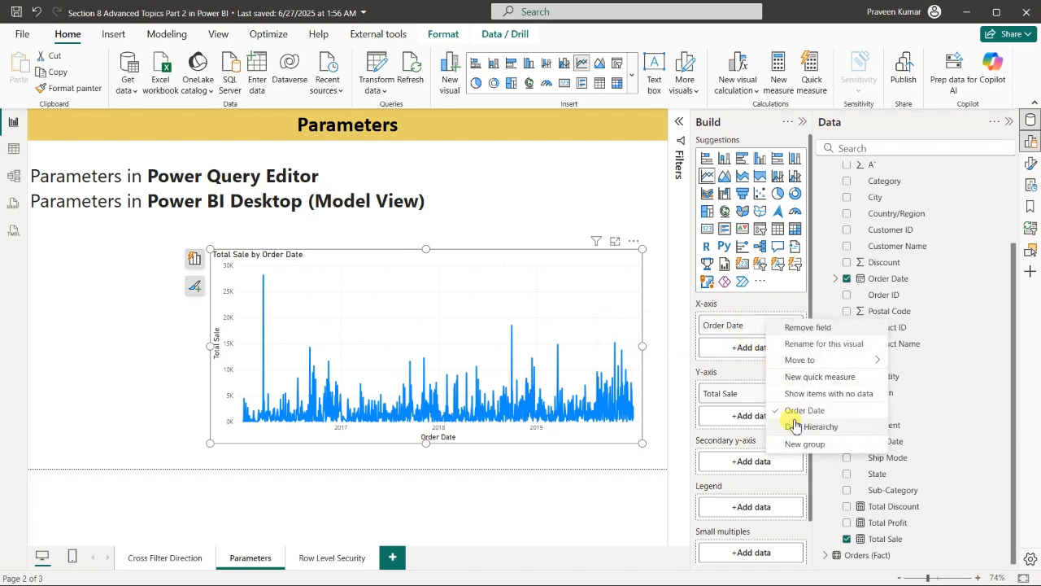
left_click(813, 426)
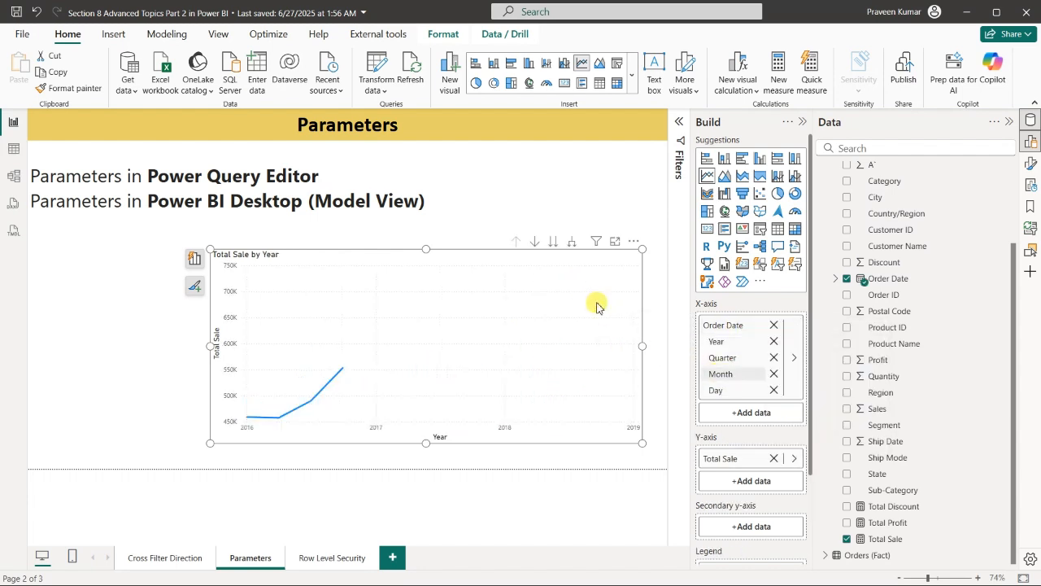
Turn on drill mode, take the chart through the quarter, month and day levels, and return it to quarter level.
left_click(535, 242)
left_click(554, 244)
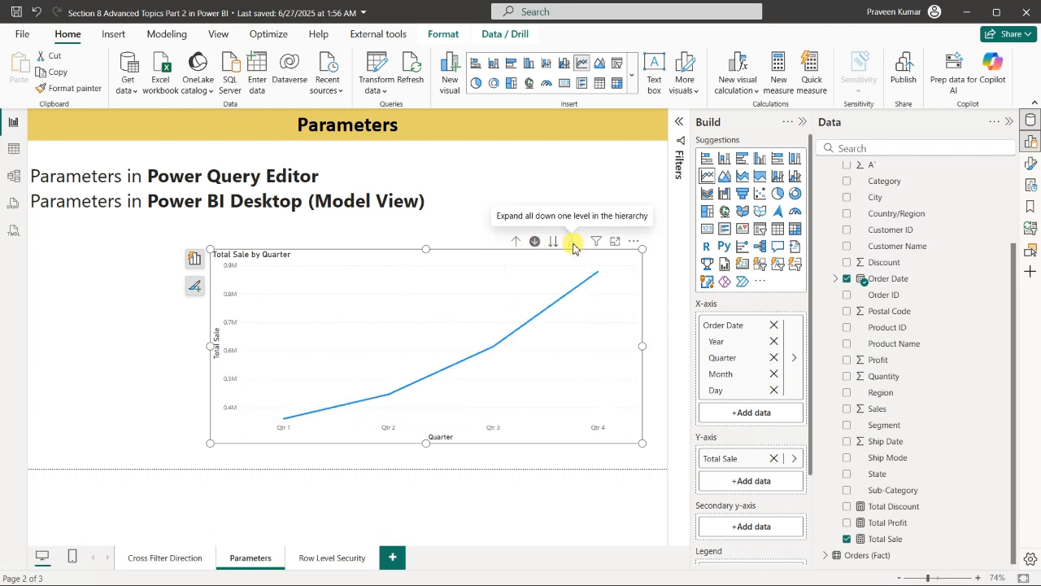
left_click(553, 243)
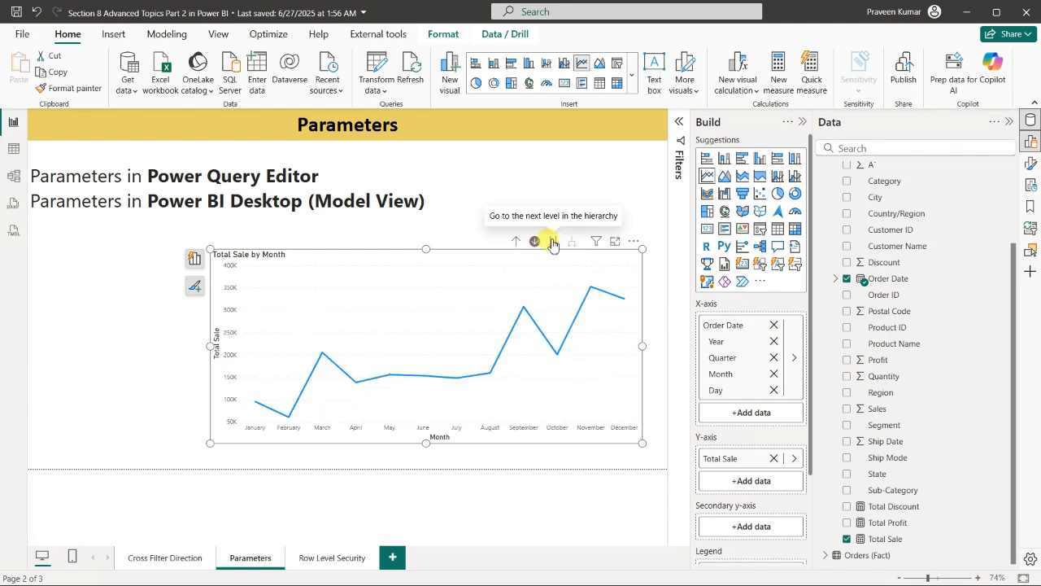
left_click(553, 243)
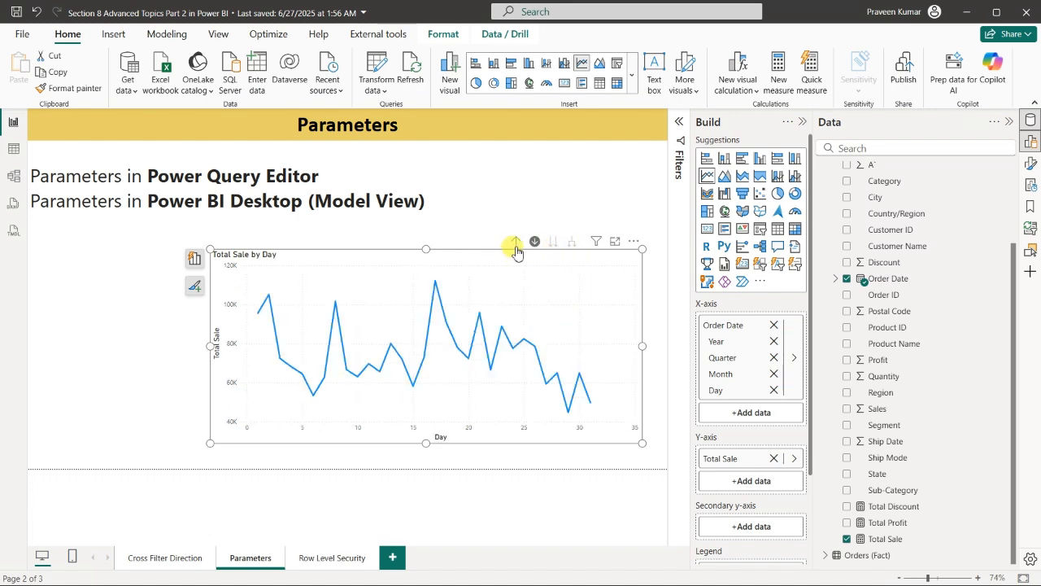
left_click(516, 244)
left_click(515, 244)
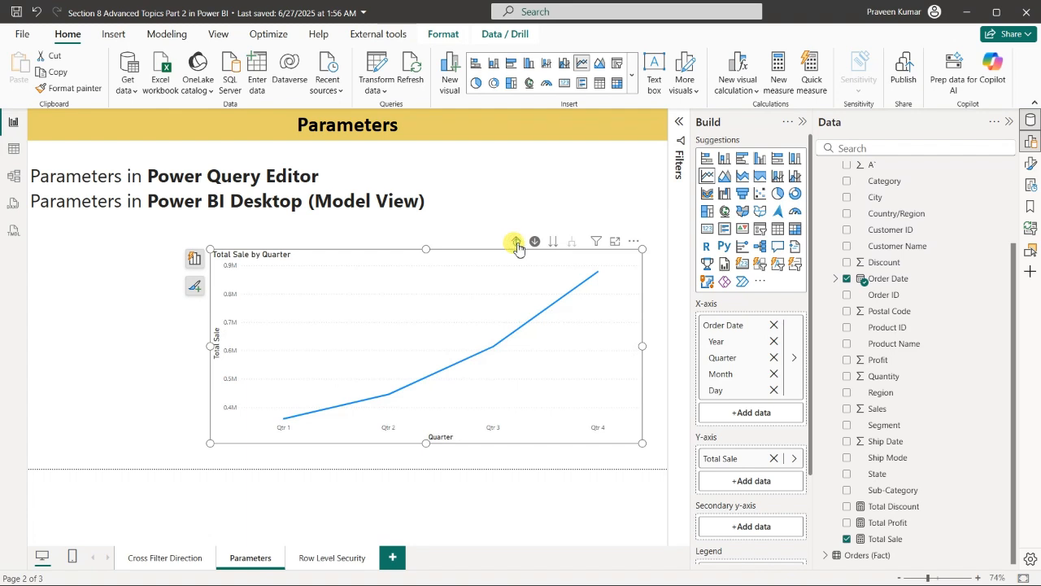
Drill the line chart up to Year and expand it to show Total Sale by Year and Quarter.
left_click(516, 244)
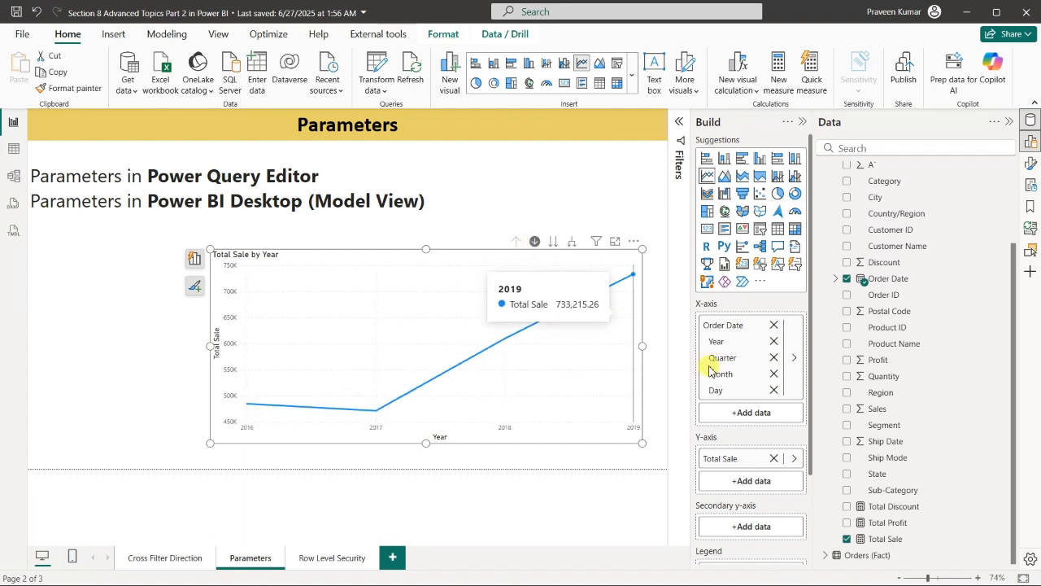
left_click(571, 244)
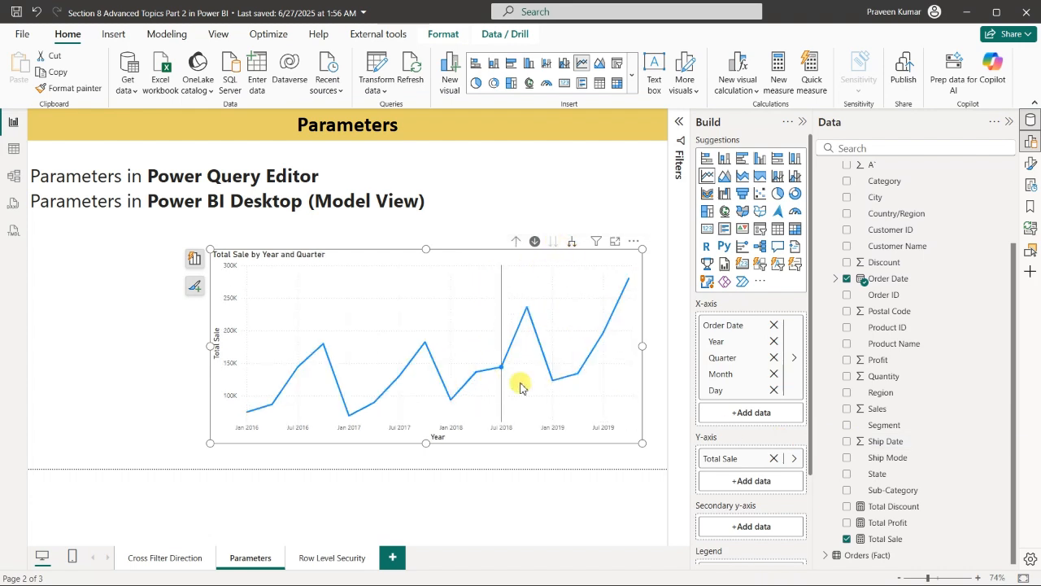
left_click(61, 323)
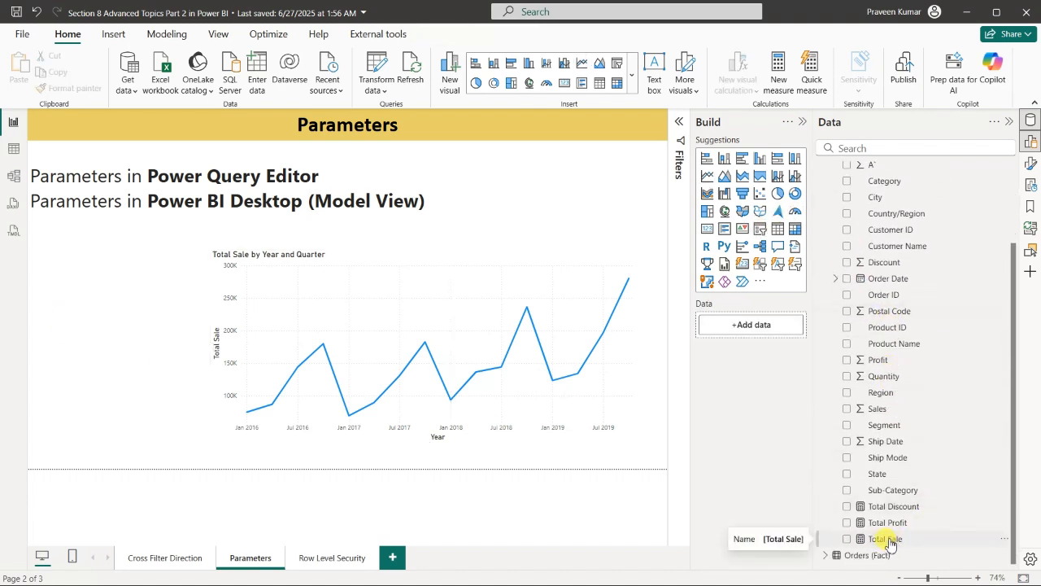
Add a new measure named Adjusted Sale to the Numeric Range table.
scroll(884, 520, "up", 3)
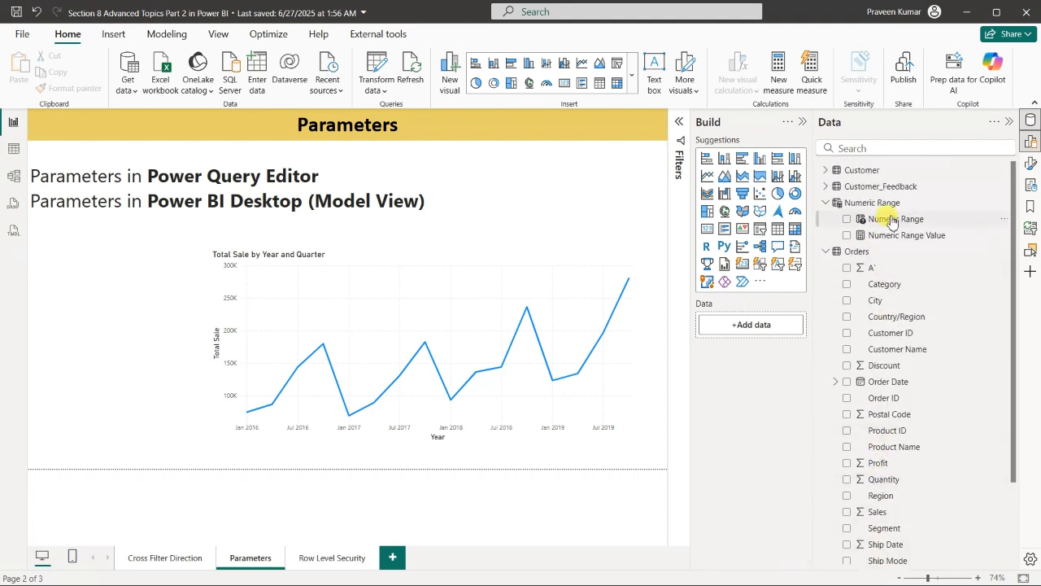
left_click(1004, 203)
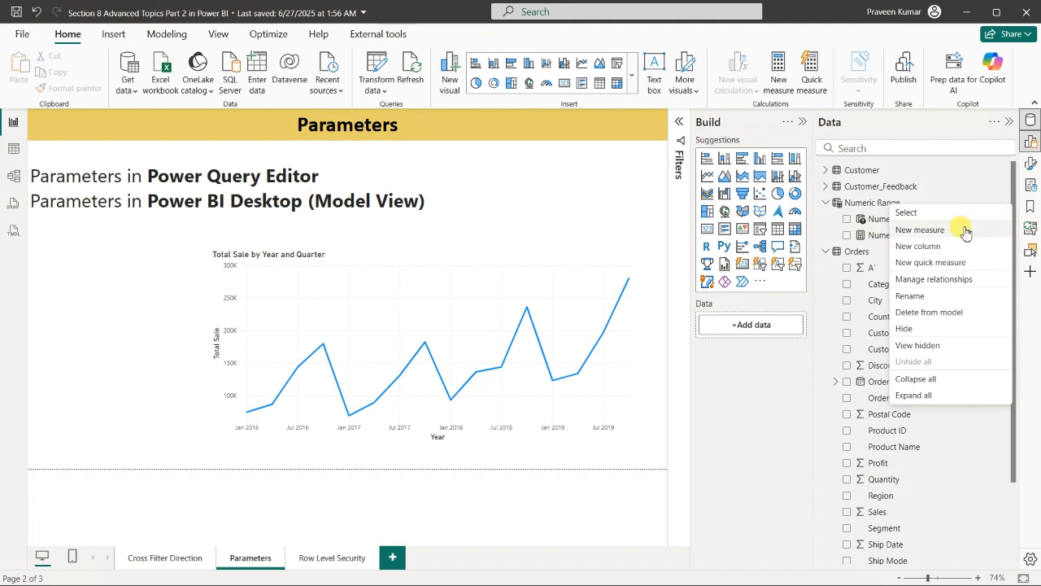
left_click(963, 229)
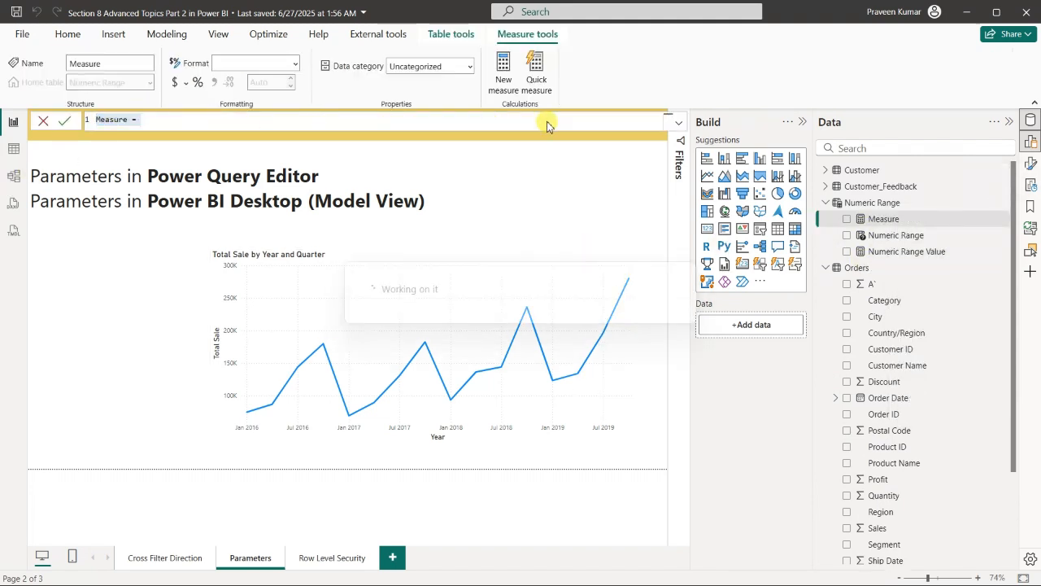
left_click(679, 123)
scroll(309, 158, "up", 5)
key("BackSpace")
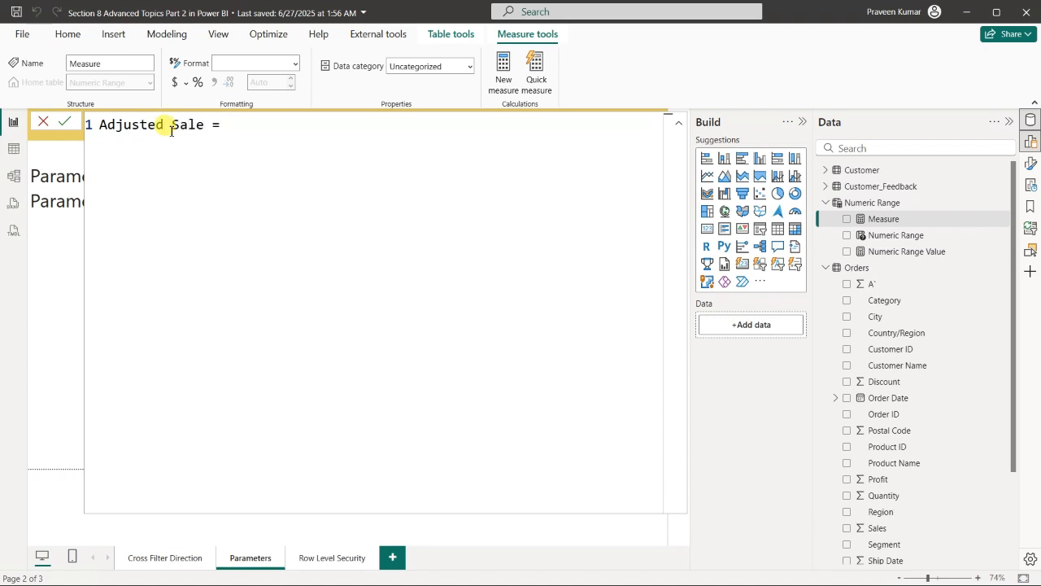
Define Adjusted Sale as [Total Sale]*(1+'Numeric Range'[Numeric Range Value]) and commit the formula.
type("[To")
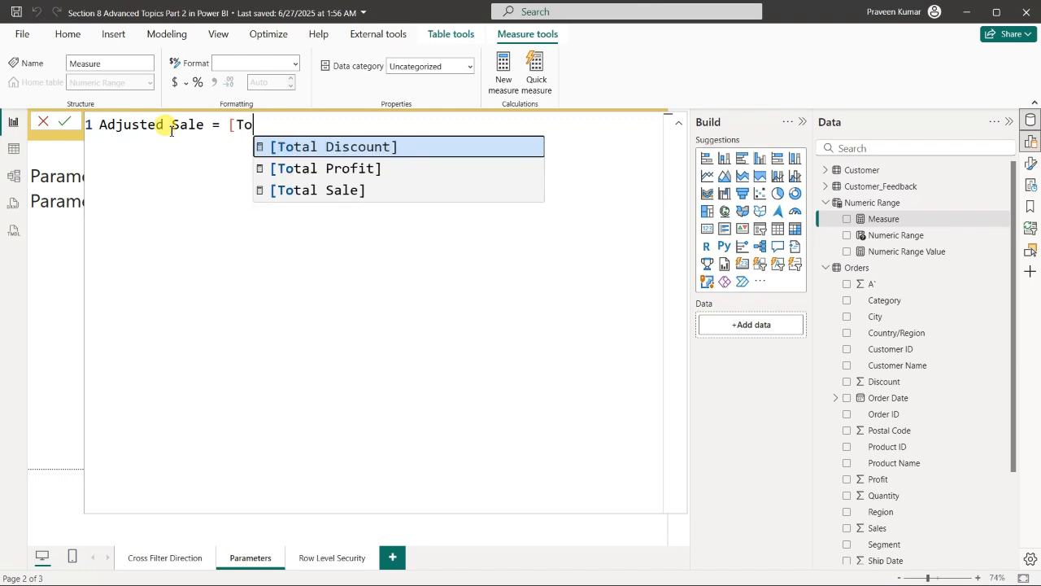
key("Down")
key("Down")
key("Tab")
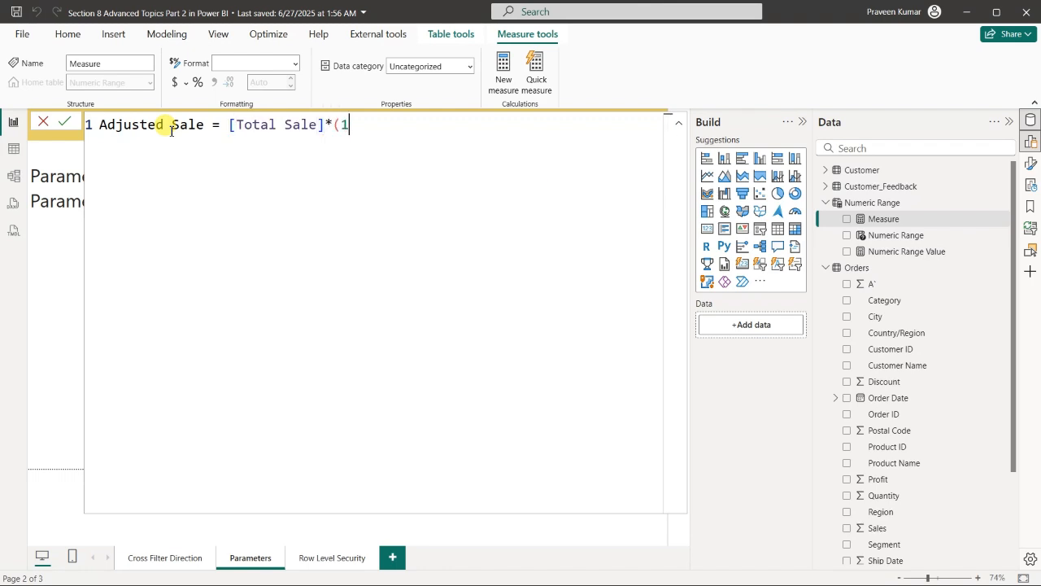
type("*(1+'Num")
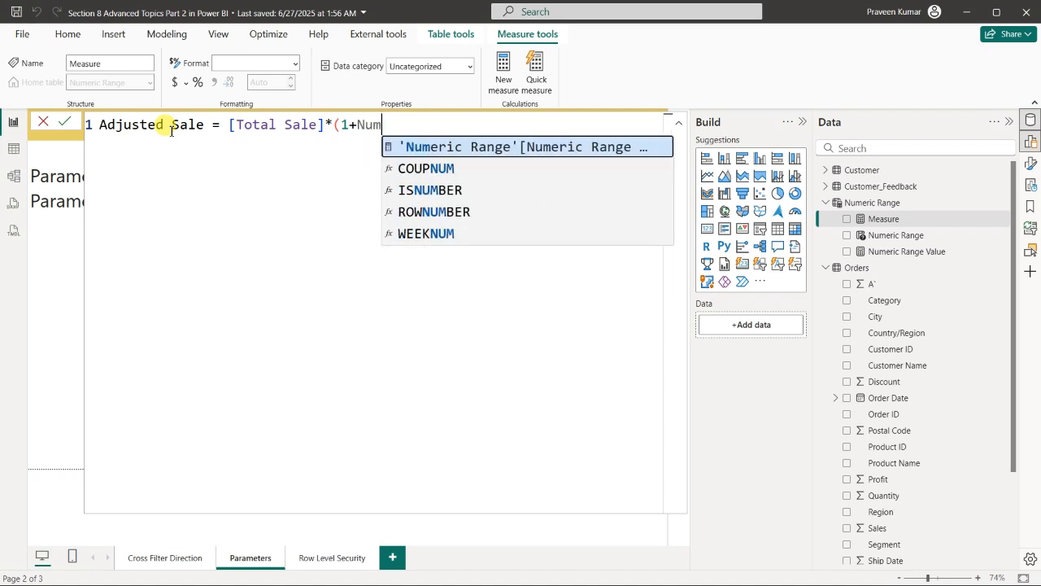
key("Tab")
type(")")
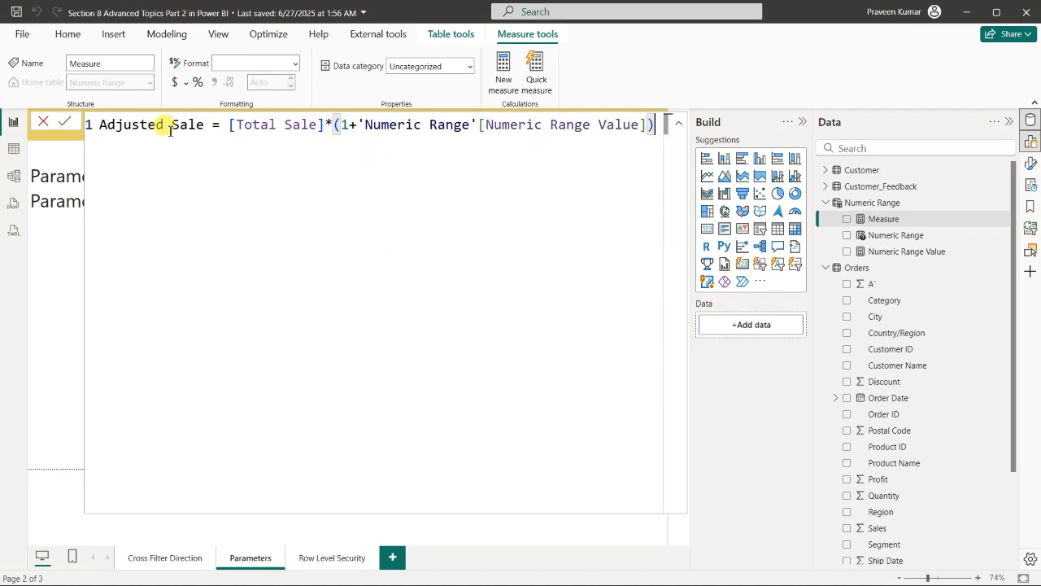
left_click_drag(363, 127, 642, 124)
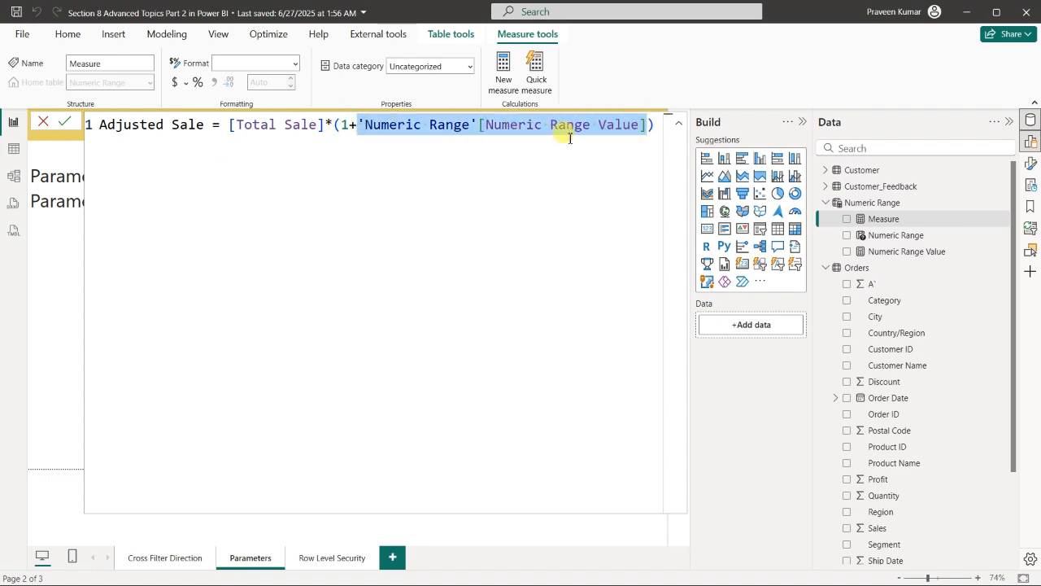
left_click_drag(343, 124, 380, 124)
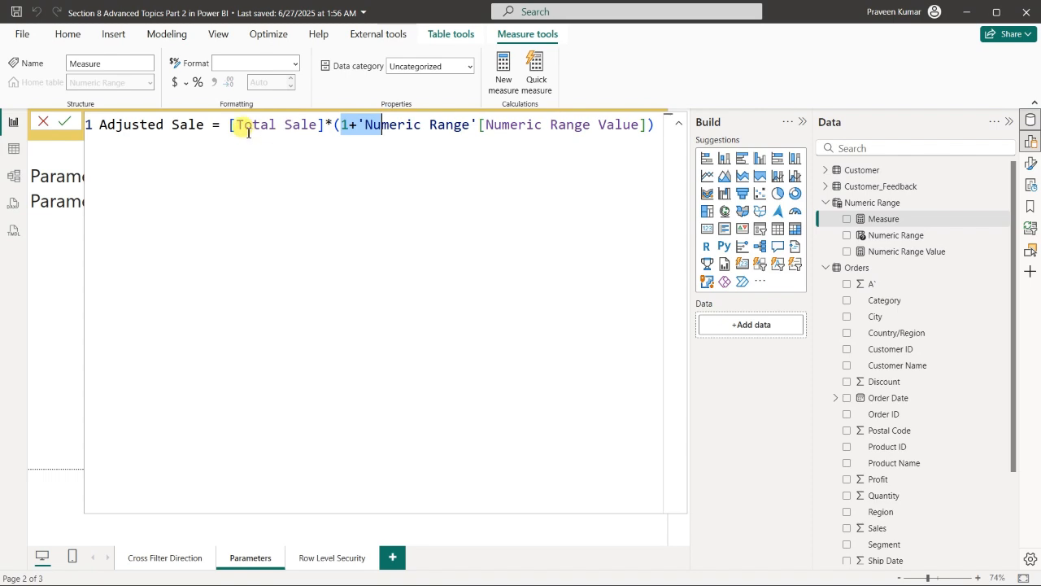
key("Return")
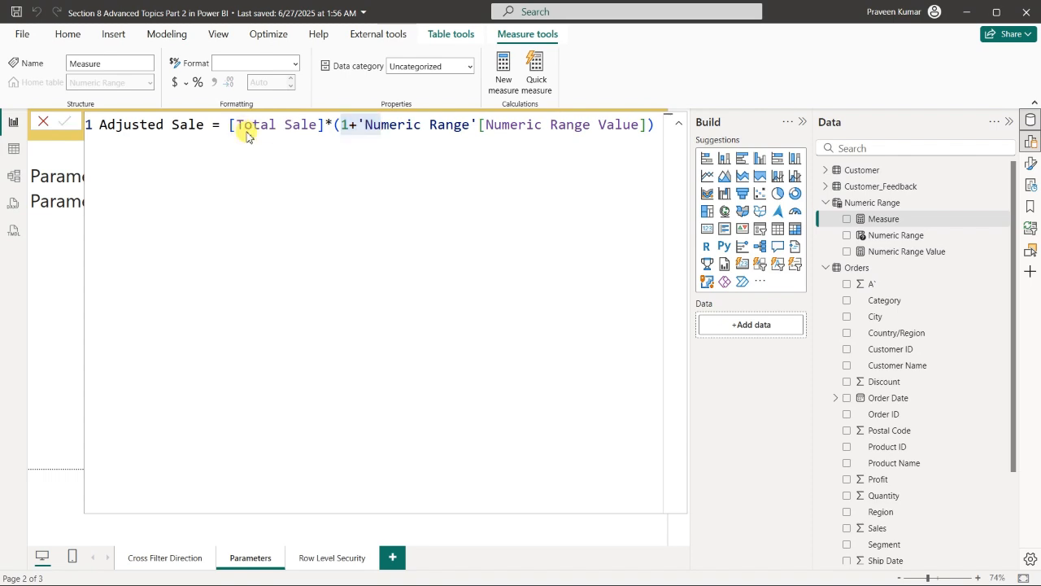
left_click(43, 128)
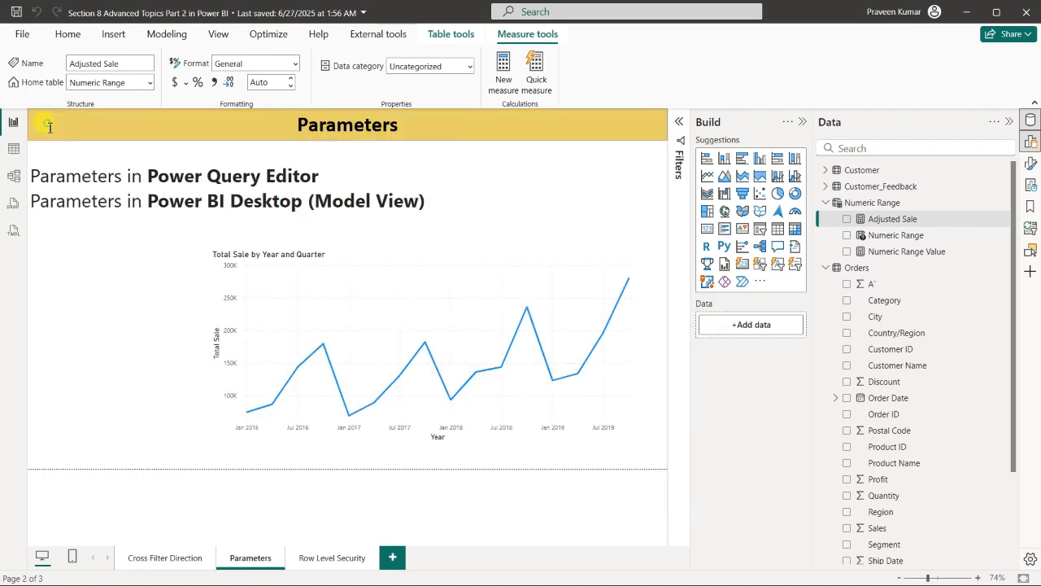
left_click(150, 291)
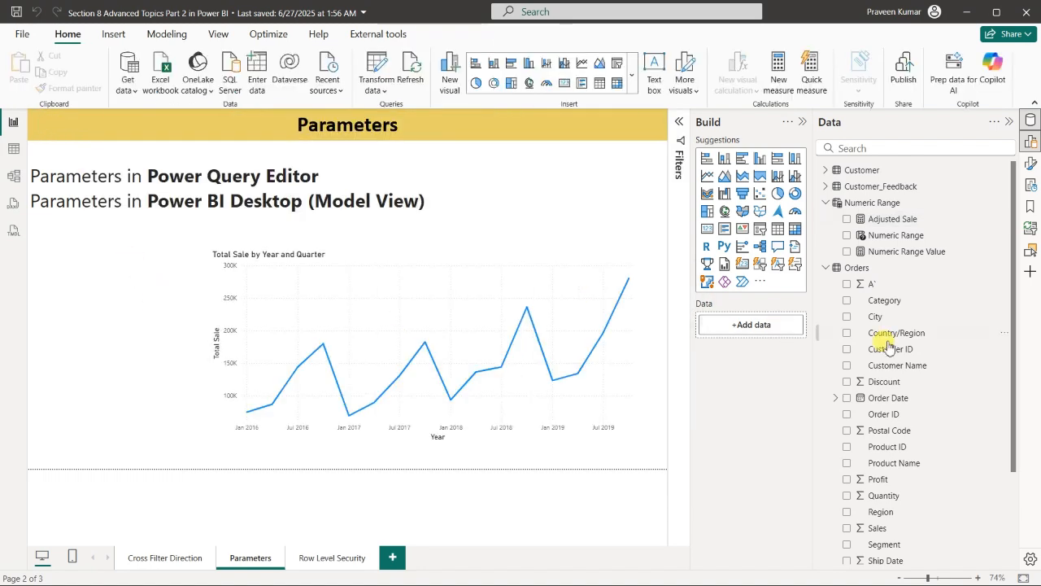
Insert a slicer on the Numeric Range field, shrink it beside the line chart, and set its value to 4.
left_click(759, 231)
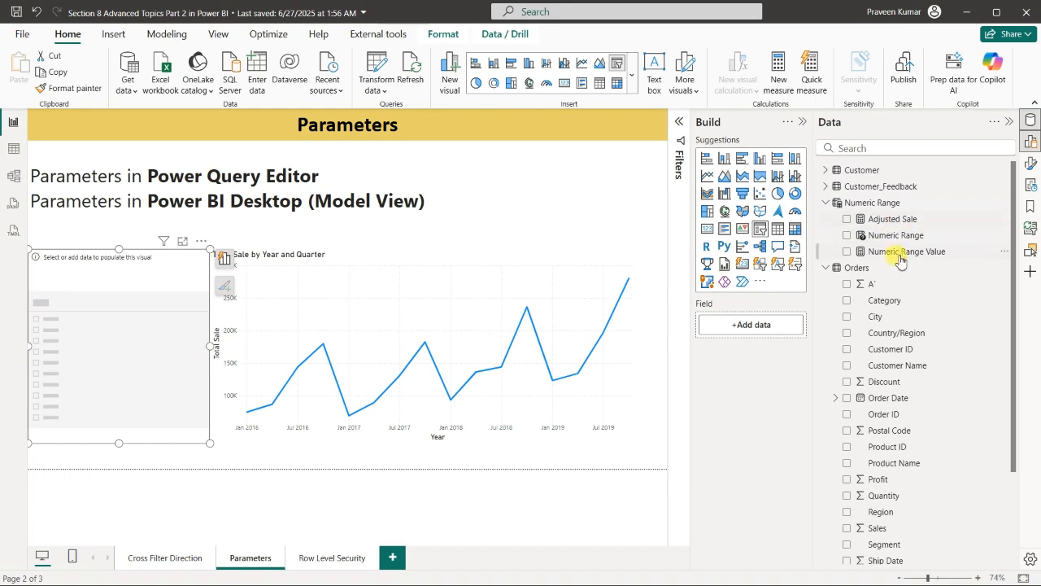
left_click_drag(899, 241, 759, 324)
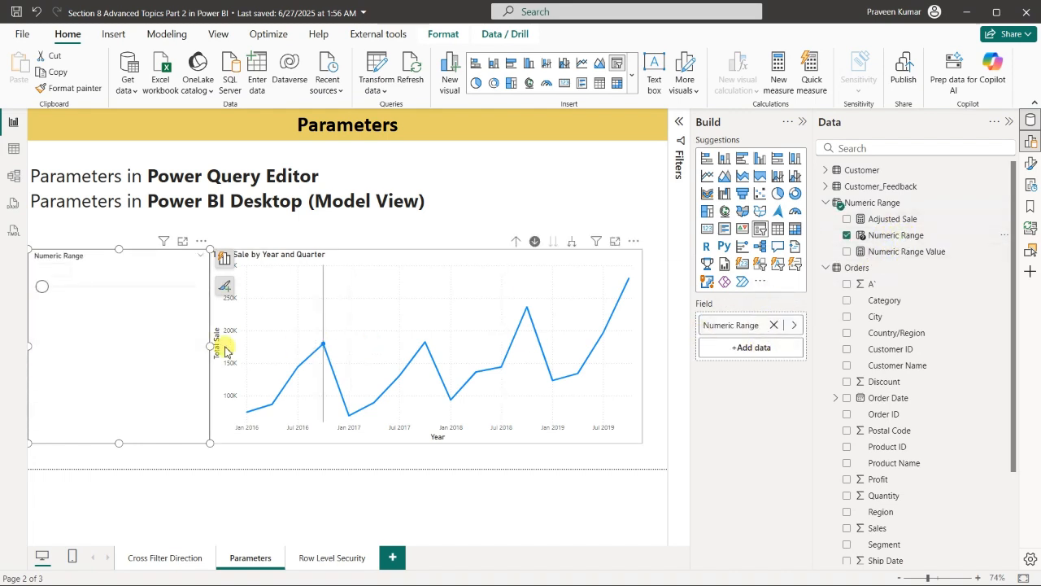
left_click_drag(208, 350, 165, 351)
left_click_drag(92, 440, 65, 289)
Return the line chart to the Year and Quarter level and add the Adjusted Sale measure to its Y-axis.
left_click(336, 294)
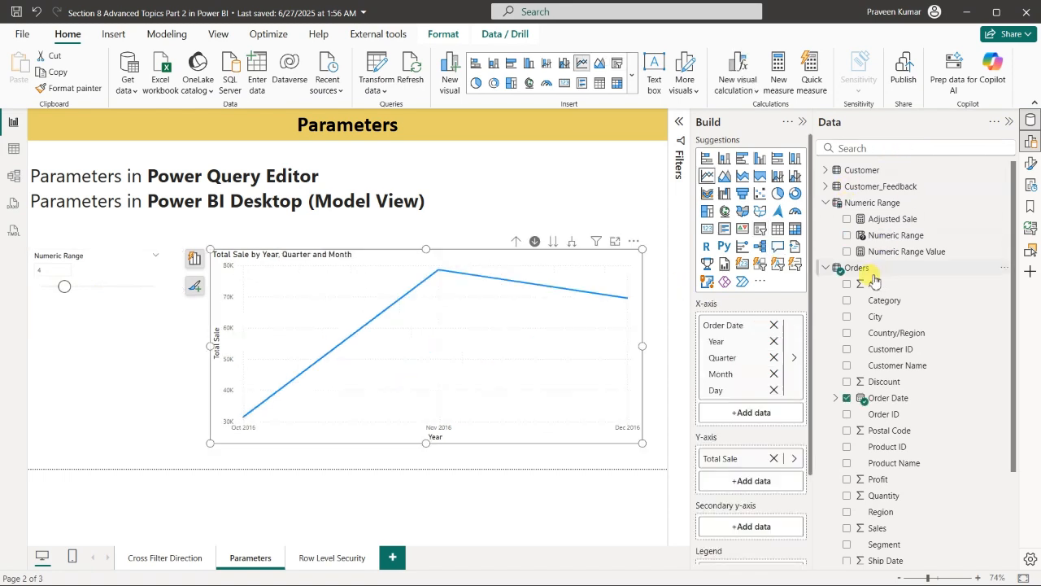
left_click(515, 244)
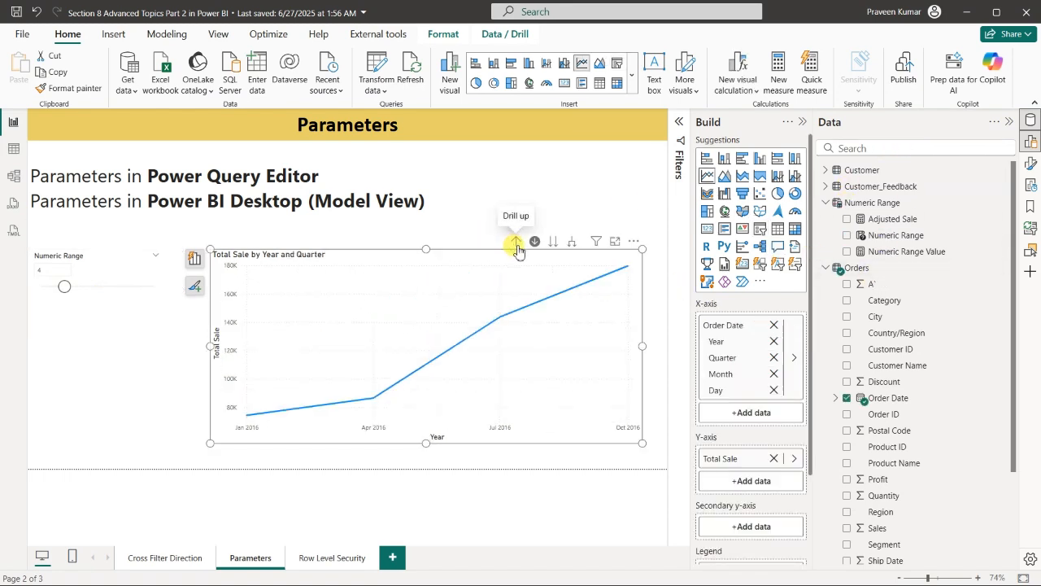
left_click(515, 244)
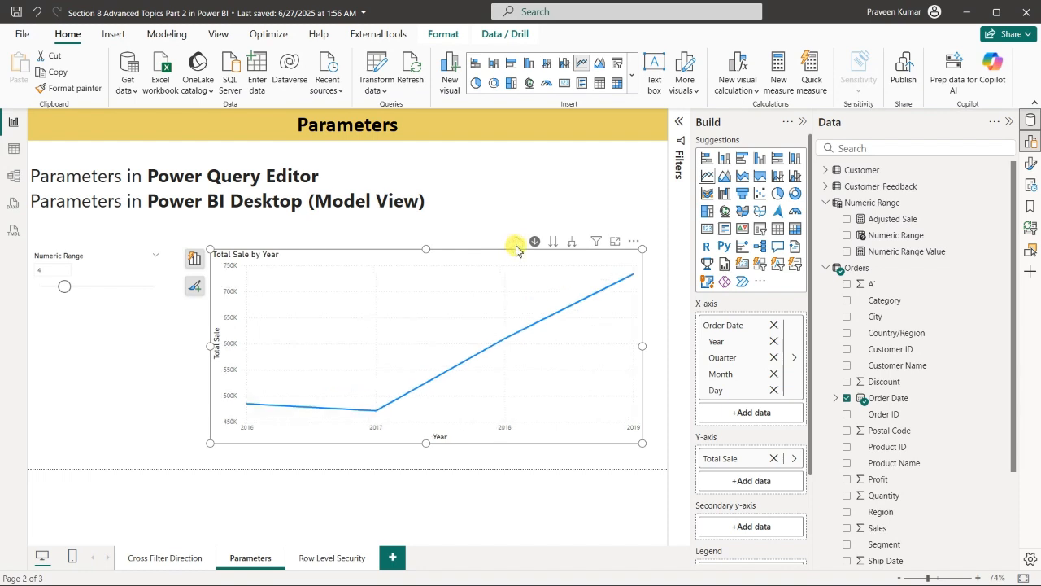
left_click(569, 244)
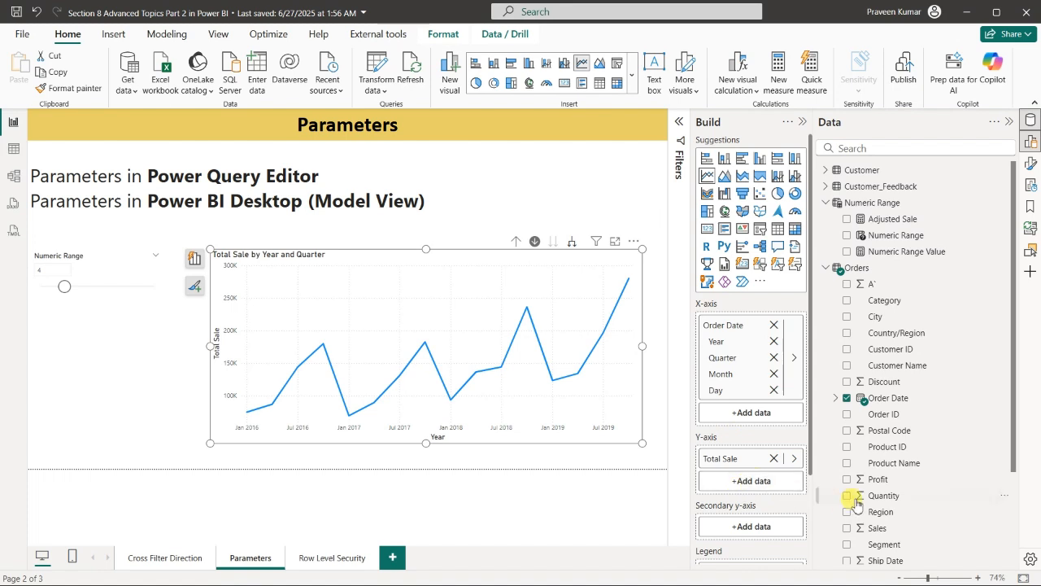
scroll(863, 489, "down", 3)
scroll(886, 434, "up", 3)
left_click_drag(872, 226, 760, 494)
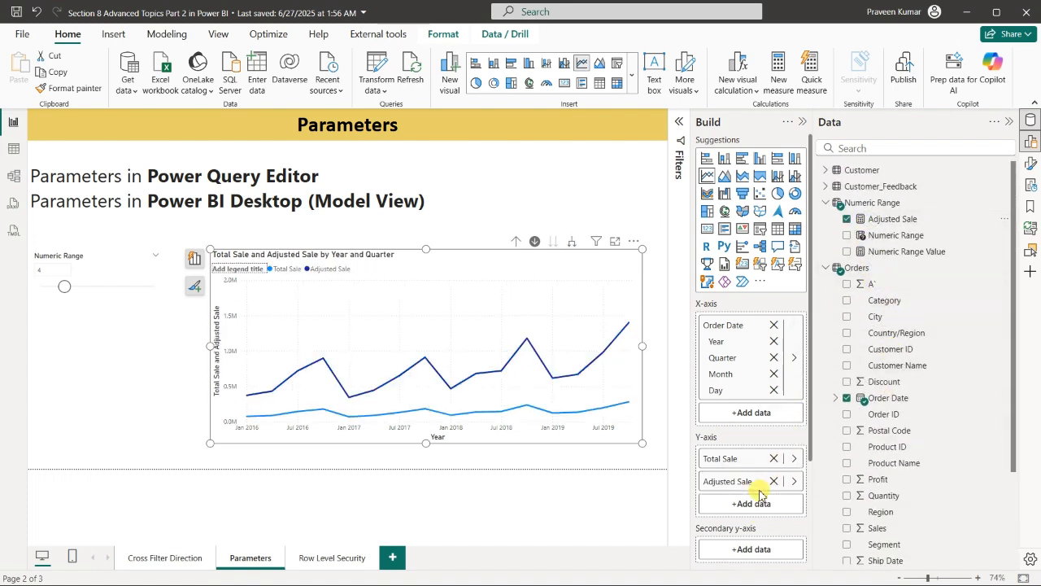
Lower the Numeric Range slicer to 0, raise it through 10, and leave it at 17 to compare the two lines.
mouse_move(323, 362)
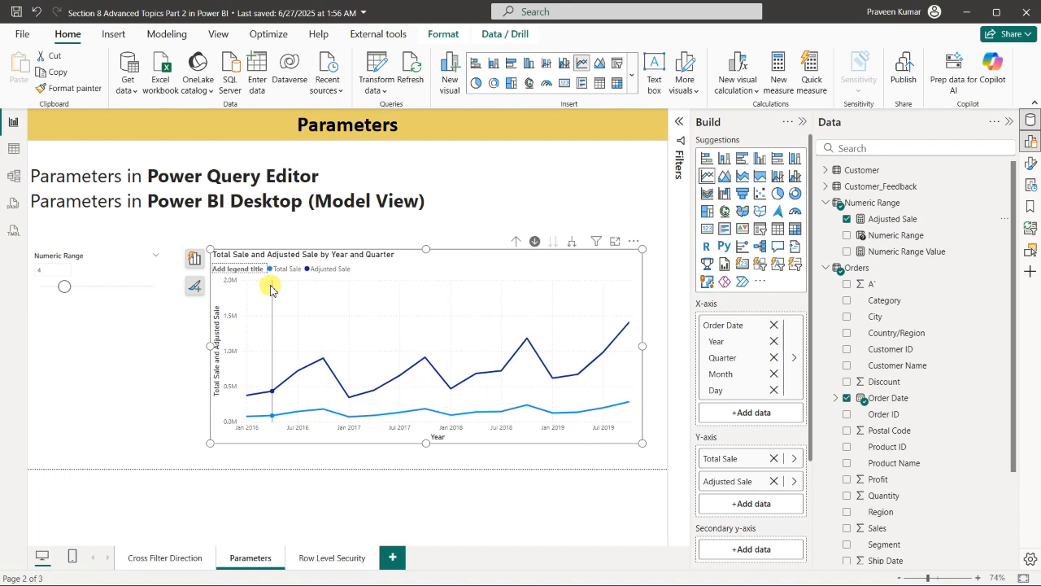
left_click_drag(65, 287, 41, 299)
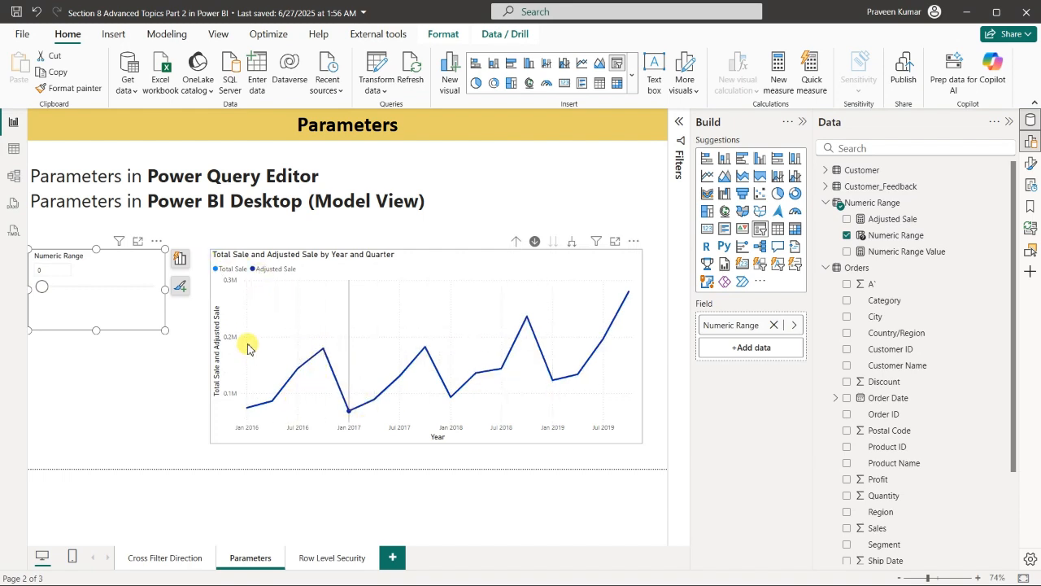
left_click_drag(40, 293, 47, 297)
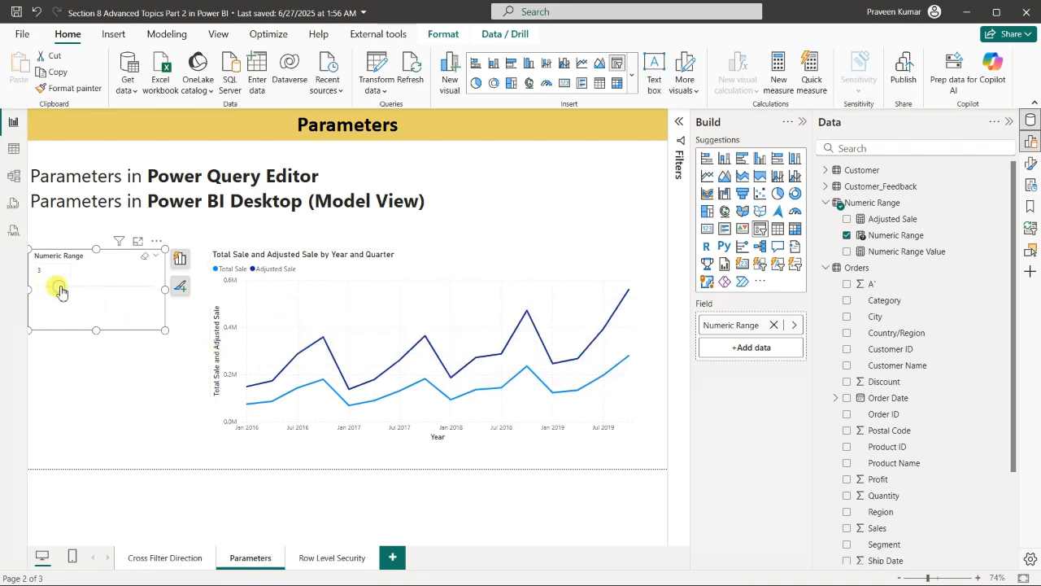
left_click_drag(61, 291, 103, 293)
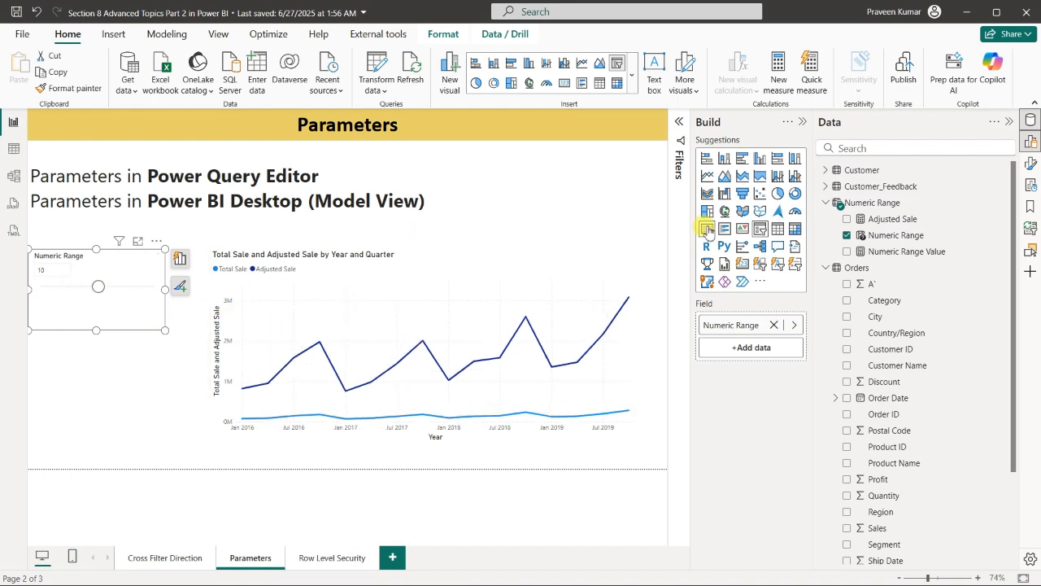
left_click_drag(97, 287, 137, 289)
left_click(312, 392)
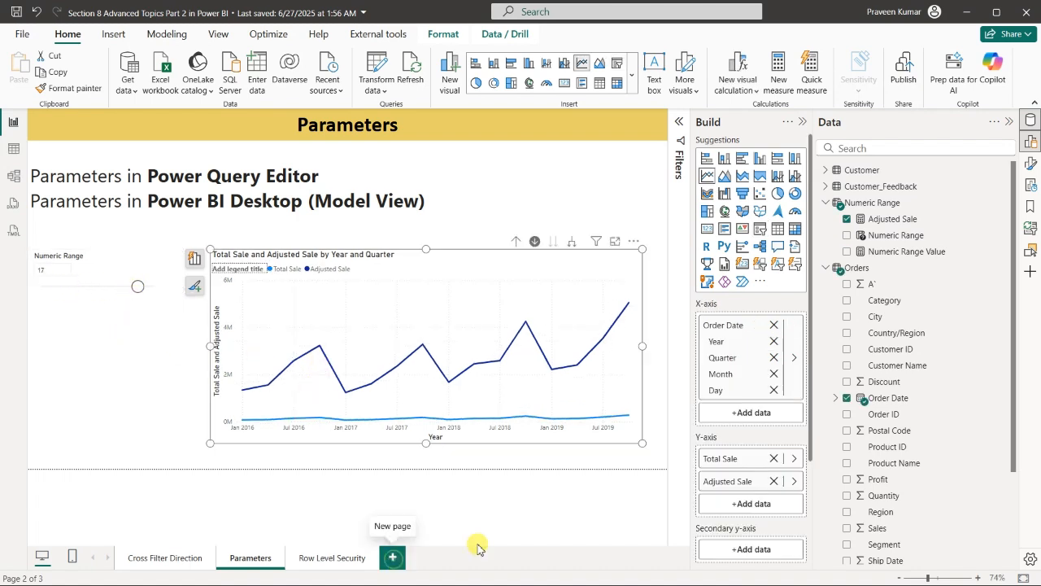
Add a new report page and start a fields parameter named FieldParamter in Model view.
left_click(392, 558)
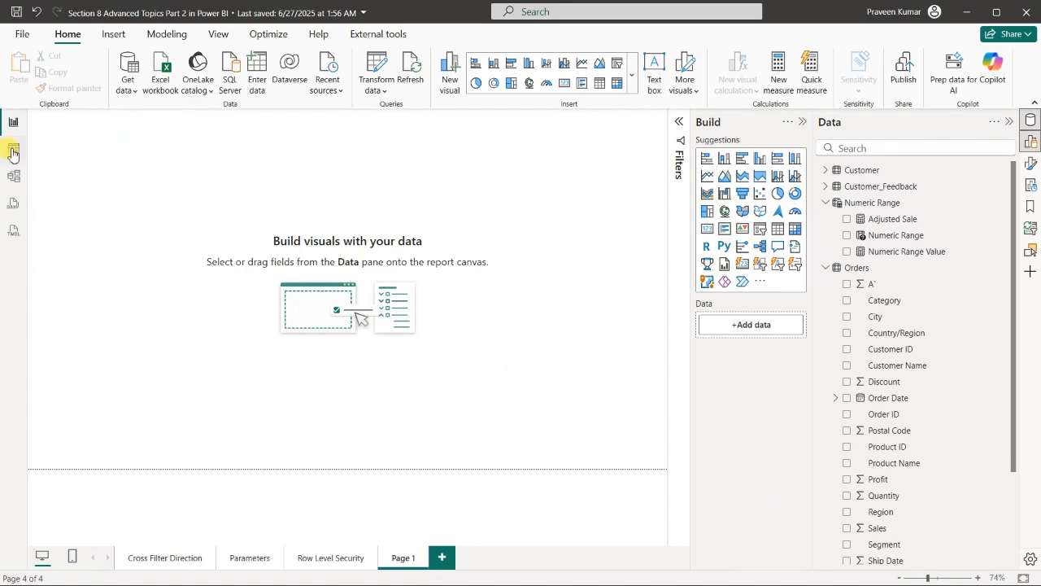
left_click(14, 174)
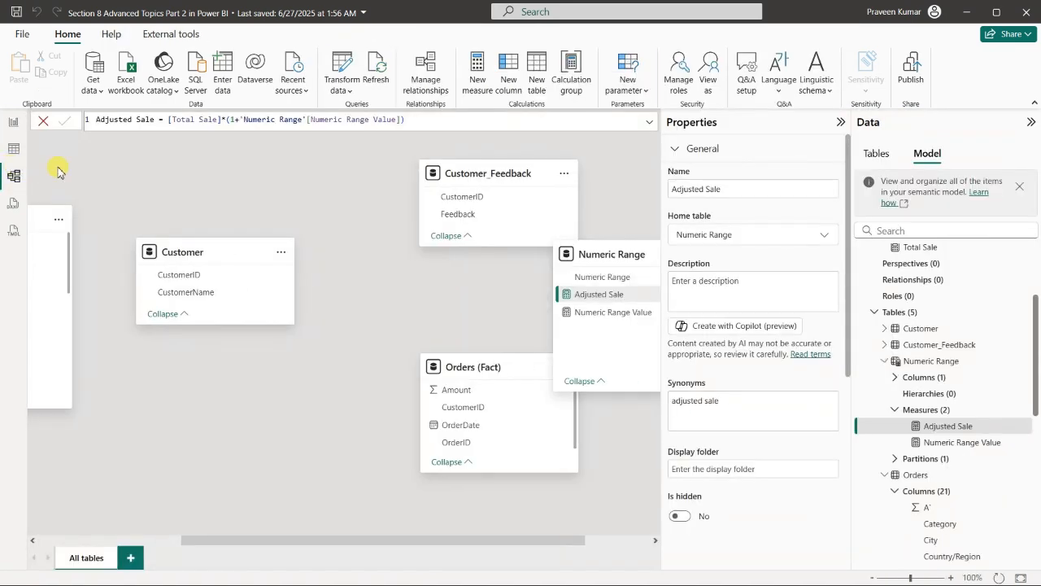
left_click(628, 81)
left_click(621, 134)
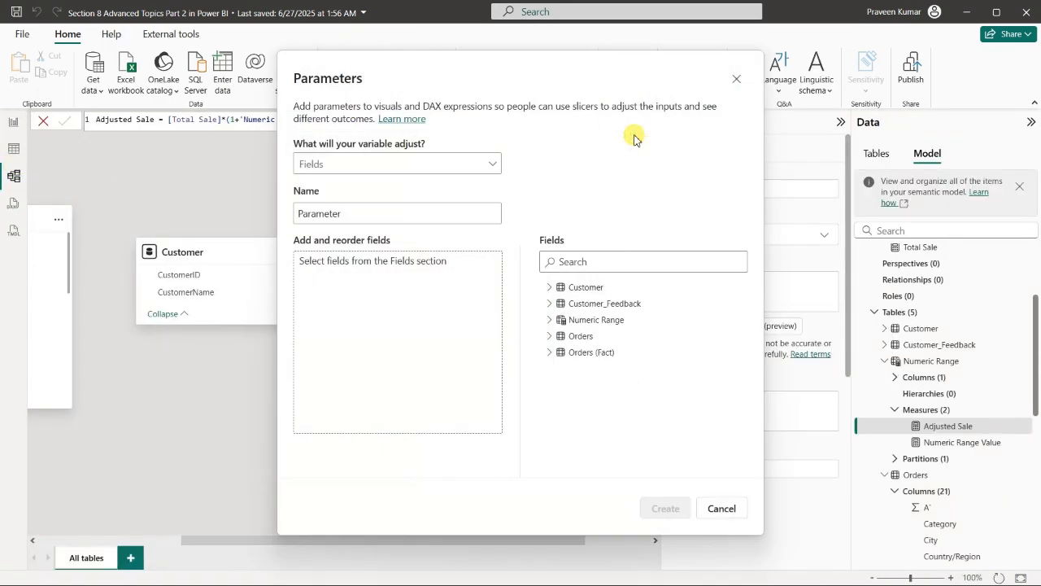
left_click_drag(341, 213, 303, 214)
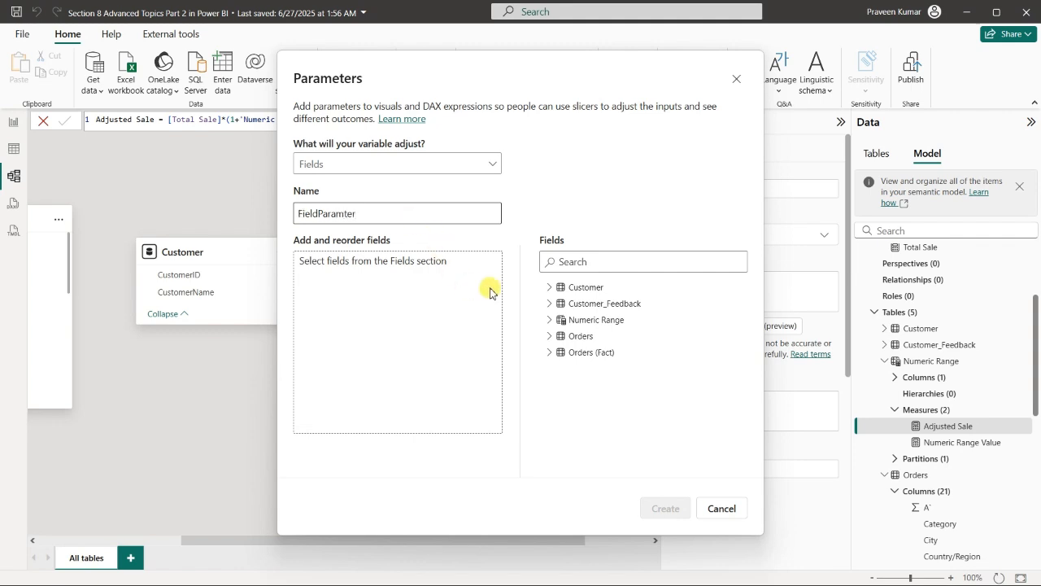
Include the Total Discount, Total Profit and Total Sale measures from the Orders table in the fields parameter.
left_click(547, 335)
scroll(598, 364, "down", 3)
scroll(598, 364, "down", 2)
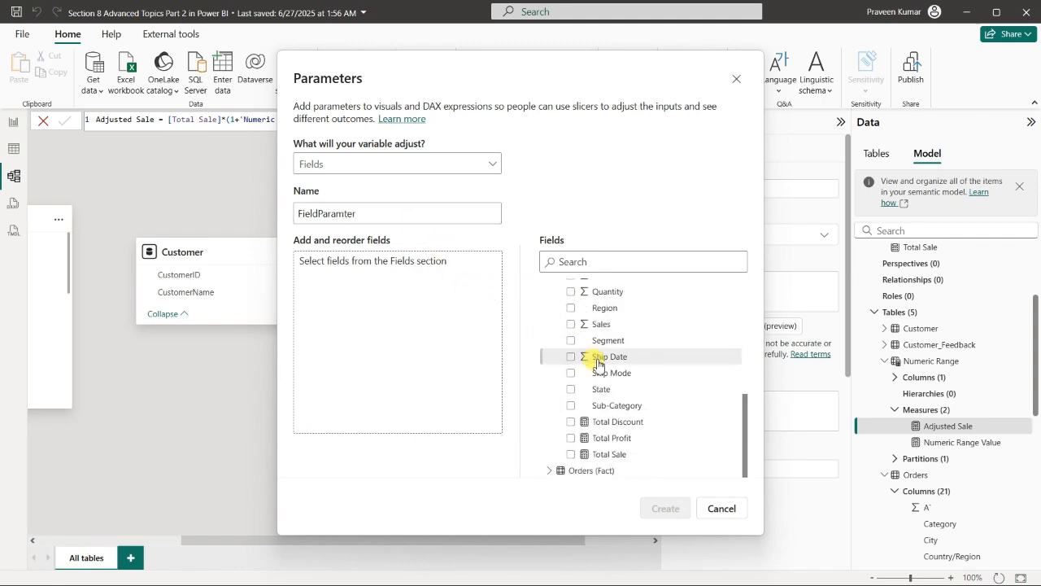
left_click(571, 420)
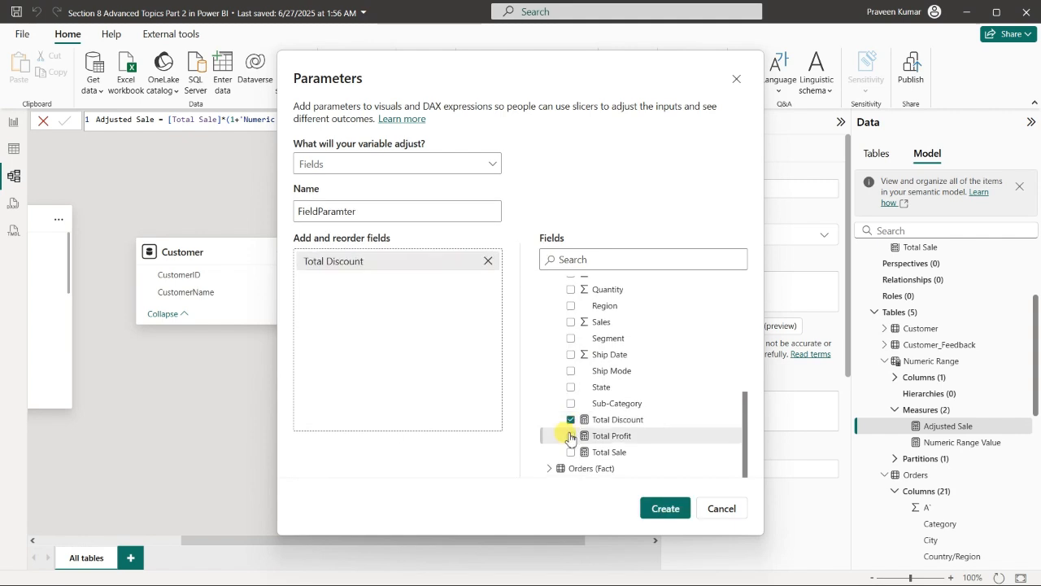
left_click(571, 436)
left_click(571, 452)
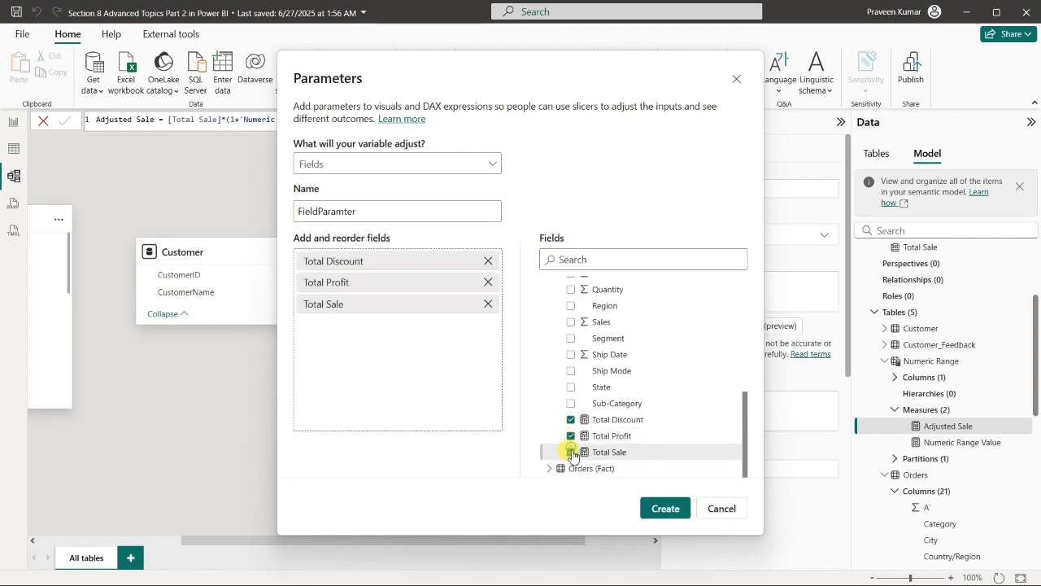
Create the FieldParamter fields parameter and examine its generated rows and columns in Table view.
left_click(663, 509)
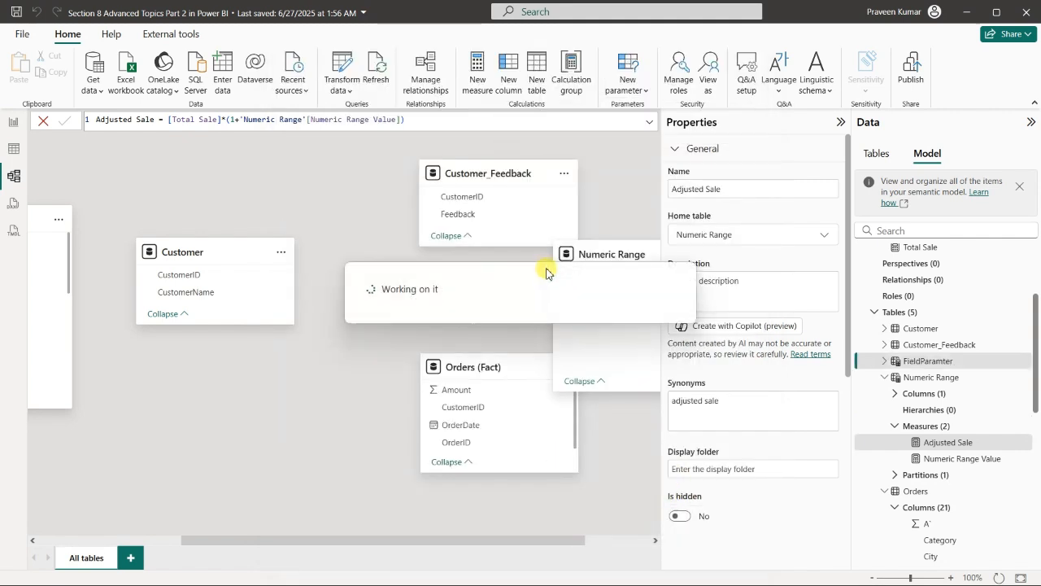
left_click(14, 148)
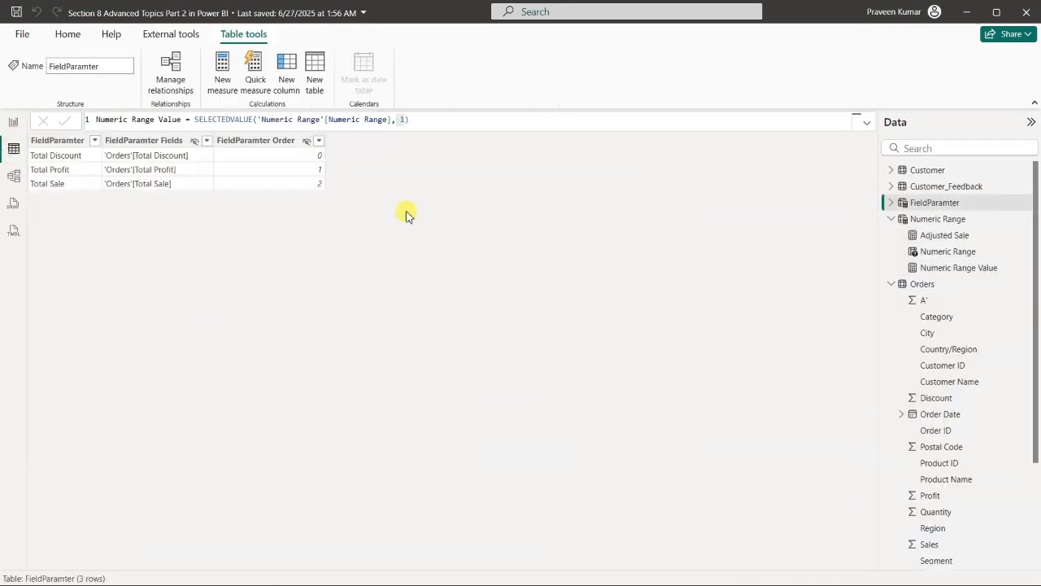
left_click(900, 204)
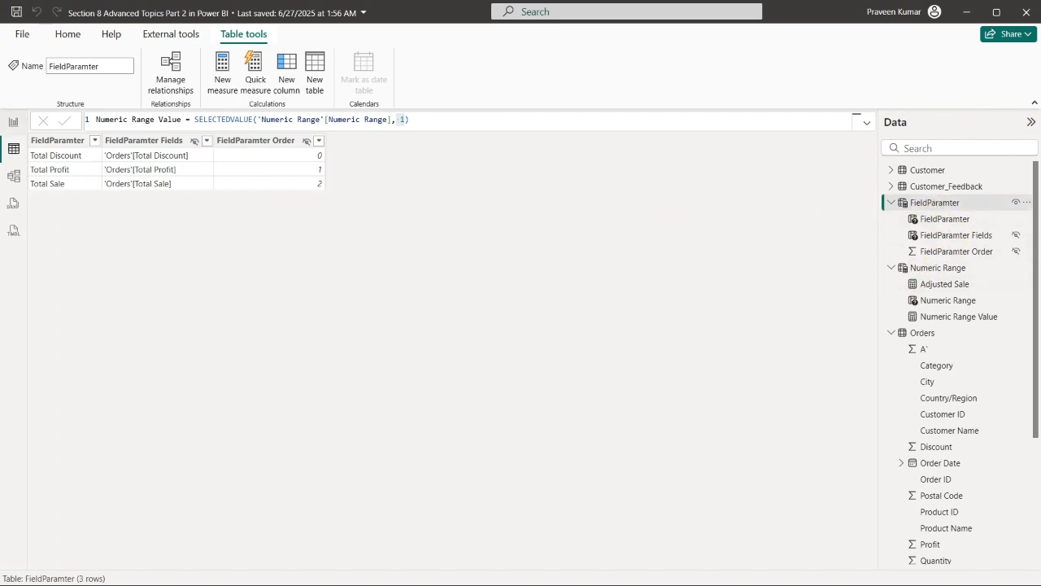
Insert an area chart on the blank report page, enlarge it, and put Order Date on its X-axis.
left_click(12, 121)
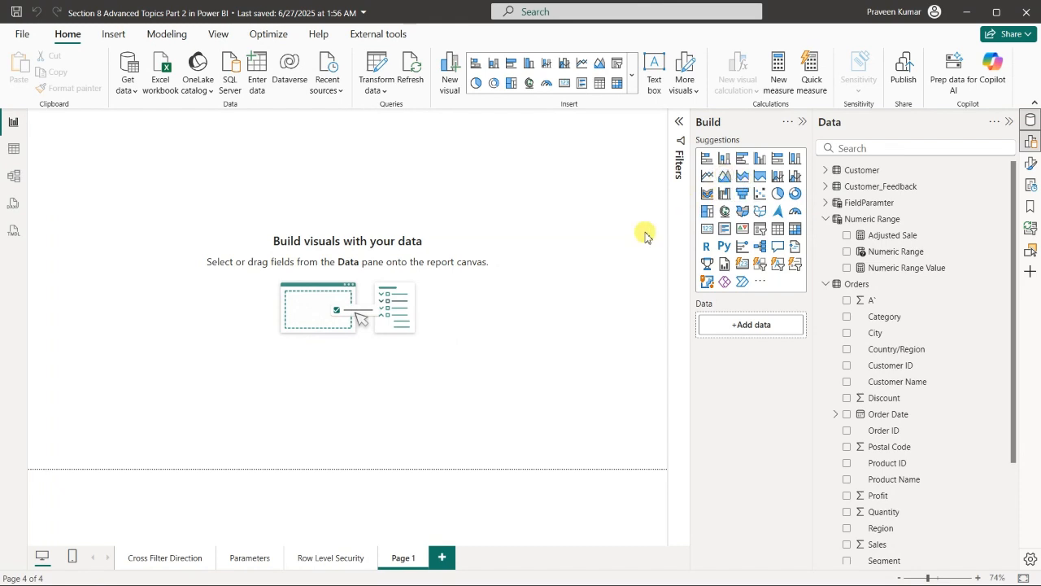
left_click_drag(151, 187, 289, 281)
left_click_drag(299, 332, 619, 400)
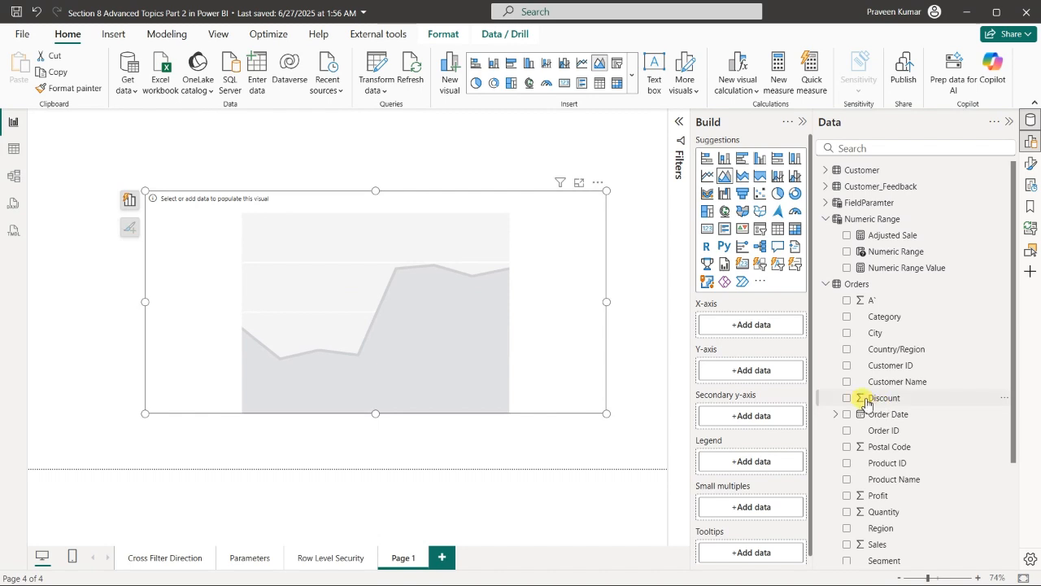
left_click_drag(887, 417, 760, 326)
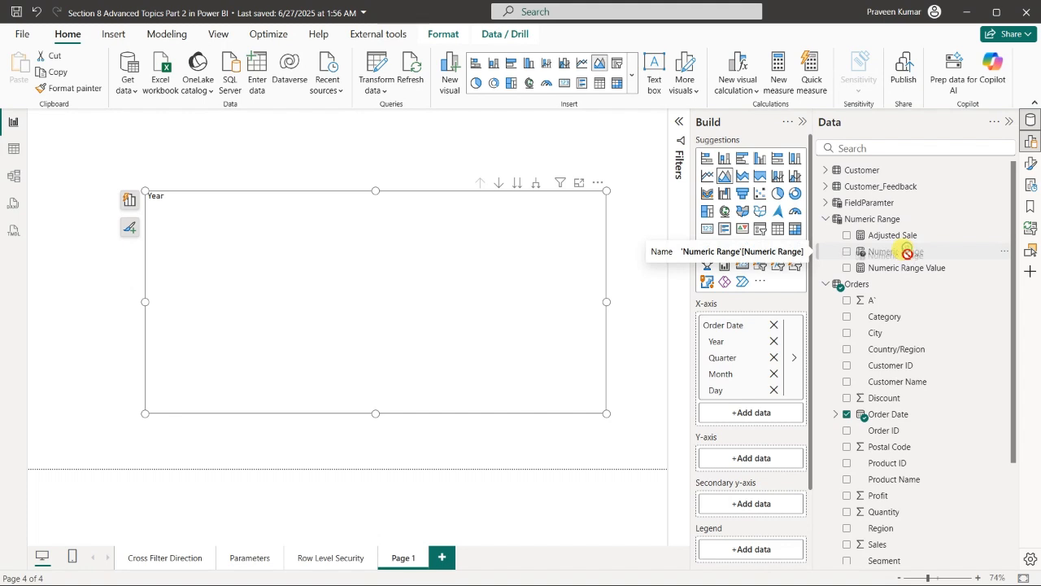
Put the FieldParamter field on the area chart's Y-axis, removing the mistakenly added Numeric Range field.
left_click(847, 251)
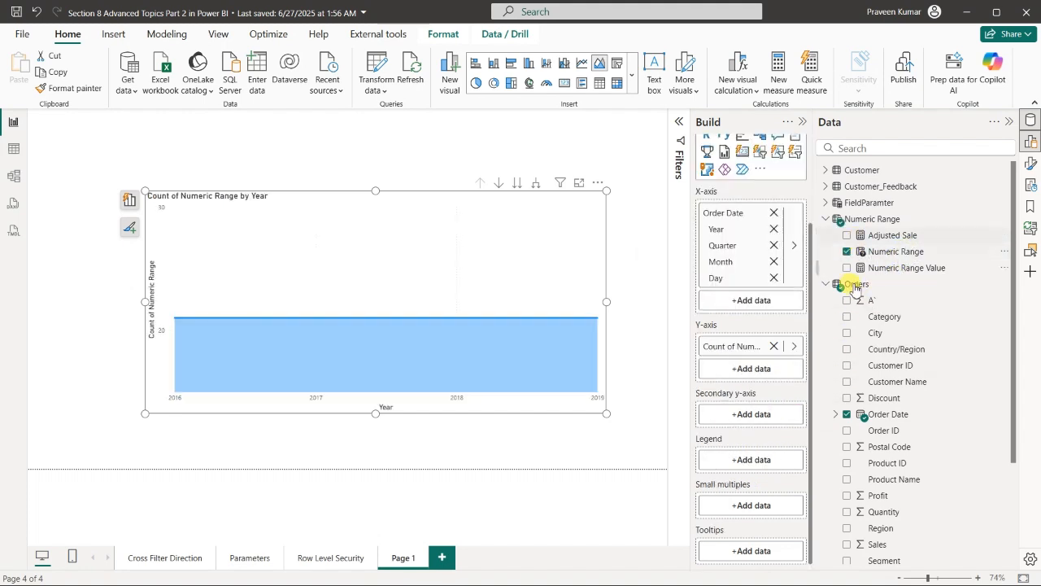
left_click(774, 346)
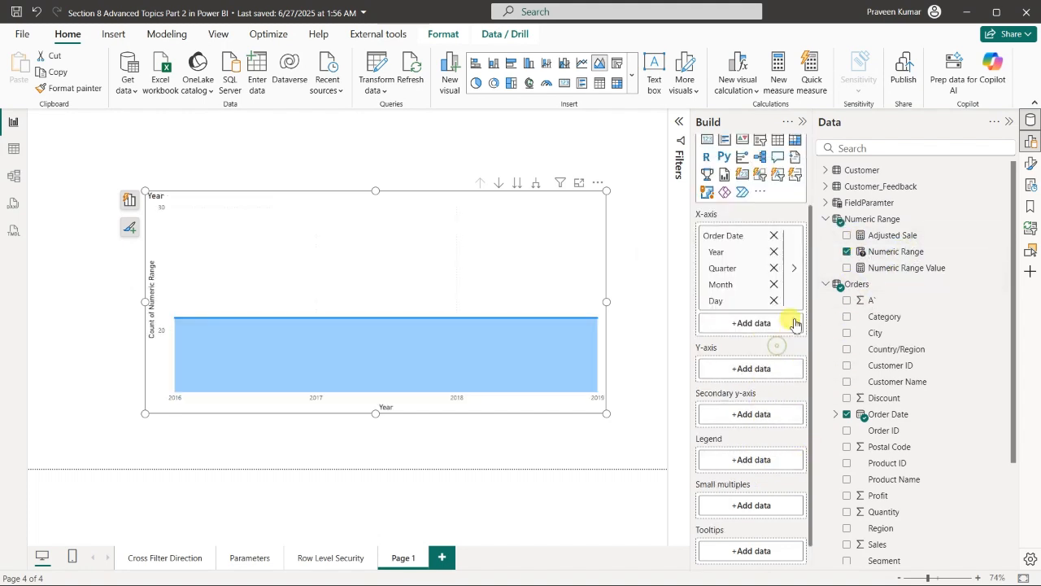
left_click(823, 202)
left_click_drag(887, 221, 759, 374)
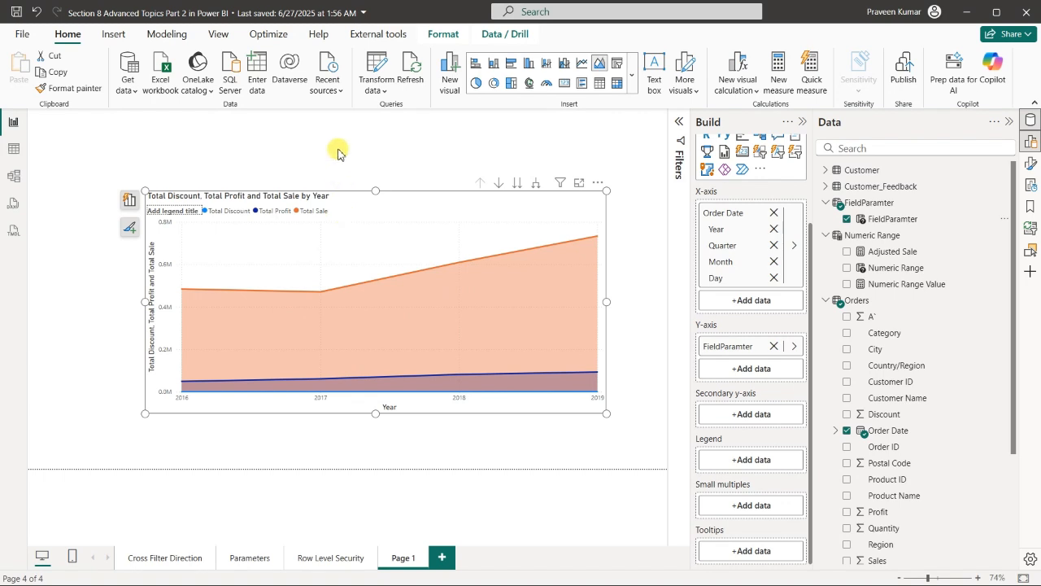
Add a slicer above the area chart and fill it with the FieldParamter field.
left_click(464, 158)
left_click(760, 229)
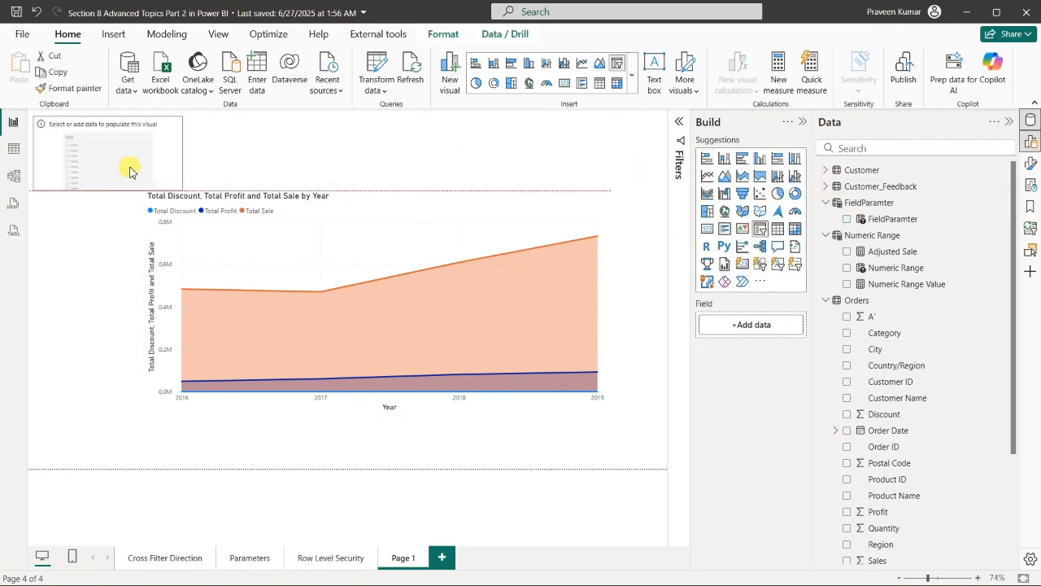
left_click_drag(866, 219, 749, 324)
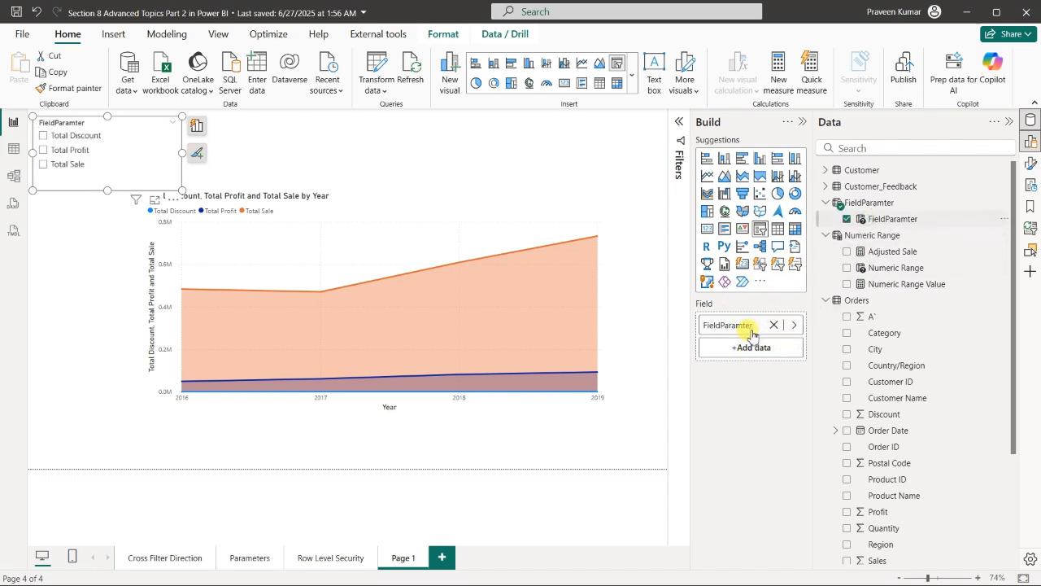
Show Total Discount, Total Profit and Total Sale in turn with the slicer, moving the area chart slightly lower on the page.
left_click(44, 137)
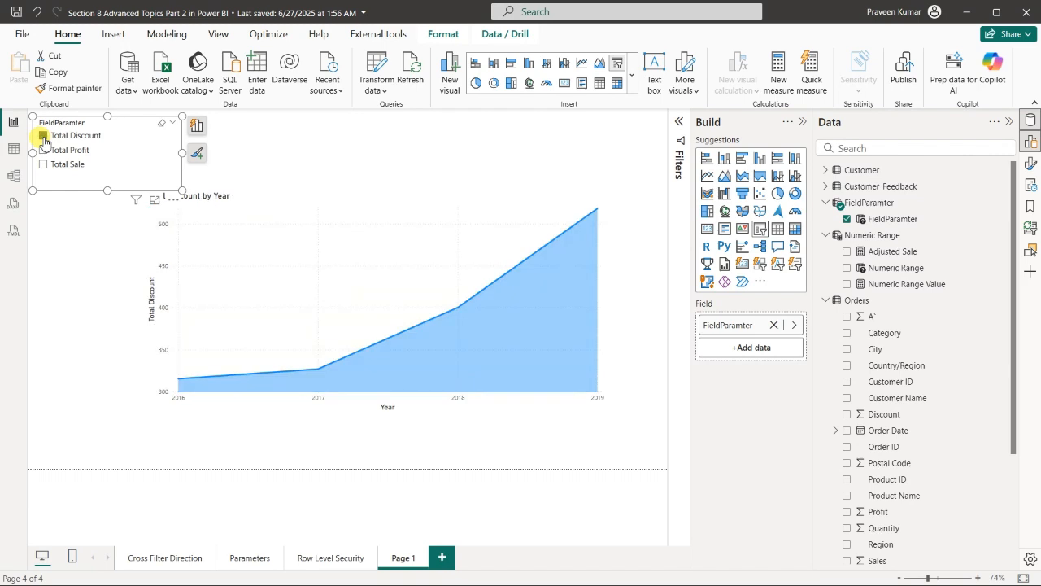
left_click_drag(302, 247, 300, 284)
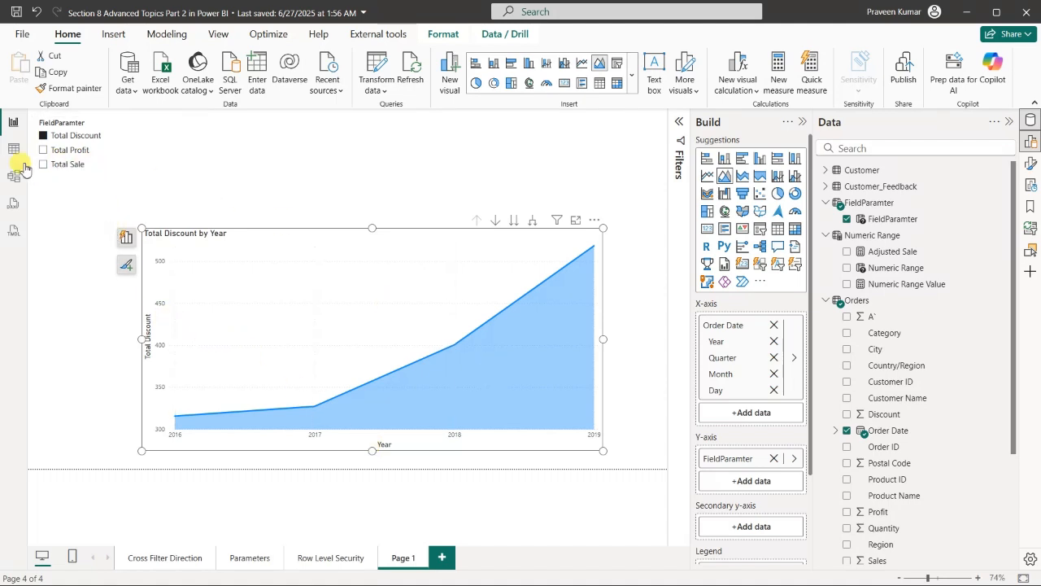
left_click(64, 152)
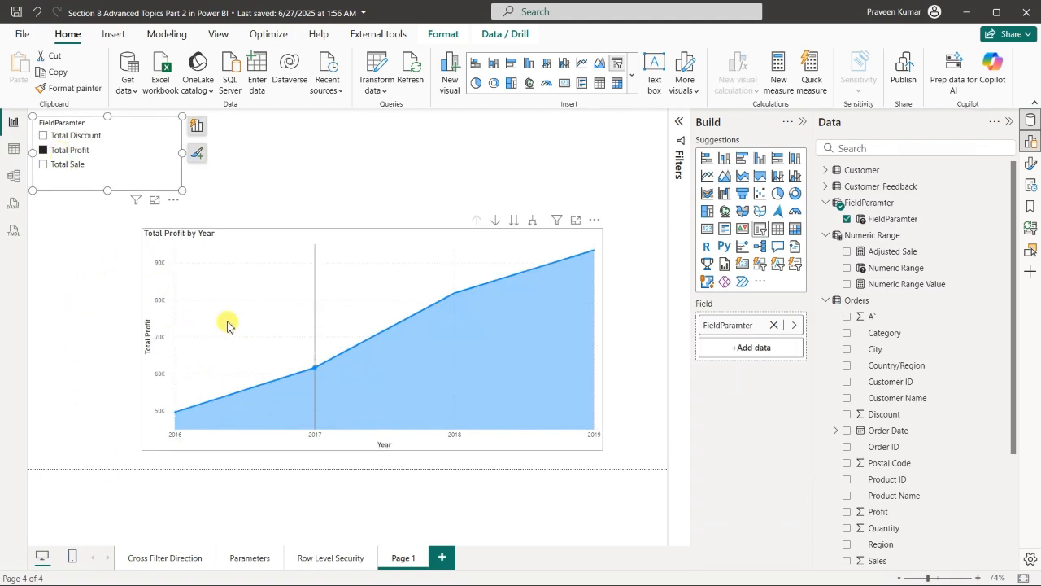
left_click(61, 165)
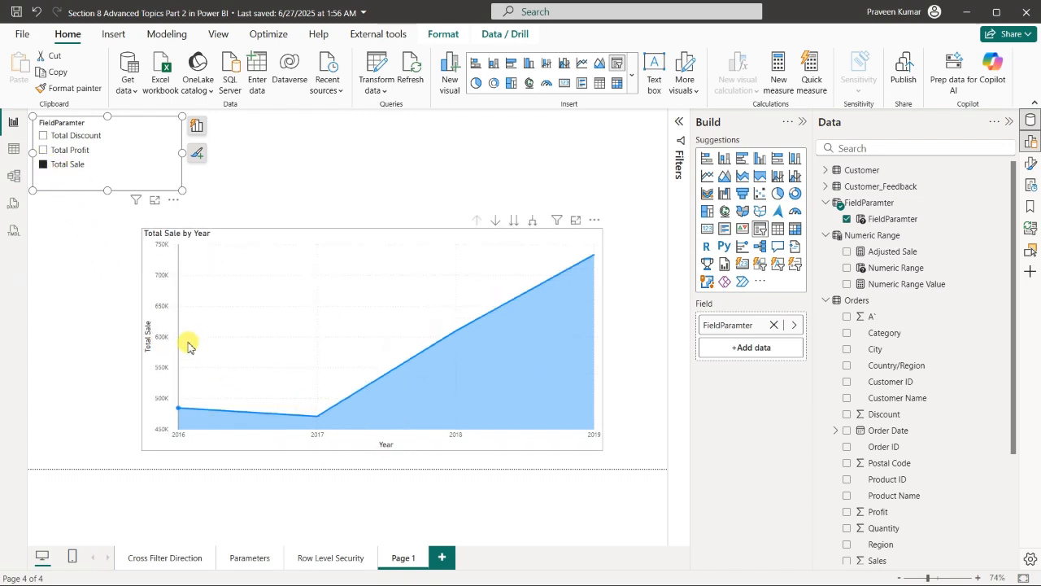
Cycle the FieldParamter slicer through its measures again and leave Total Discount selected.
left_click(80, 163)
left_click(77, 150)
left_click(74, 135)
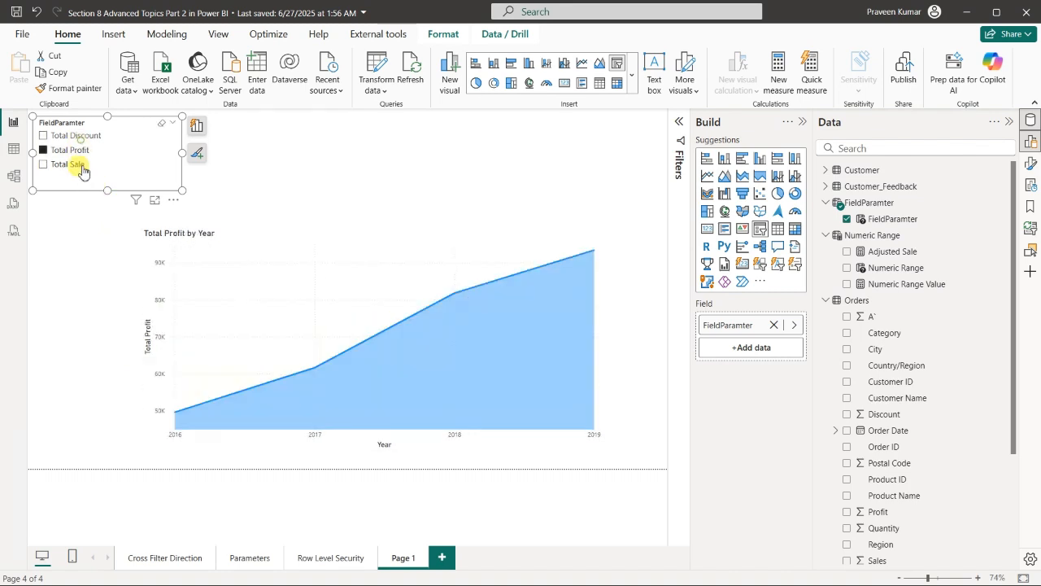
left_click(79, 167)
left_click(79, 150)
left_click(83, 137)
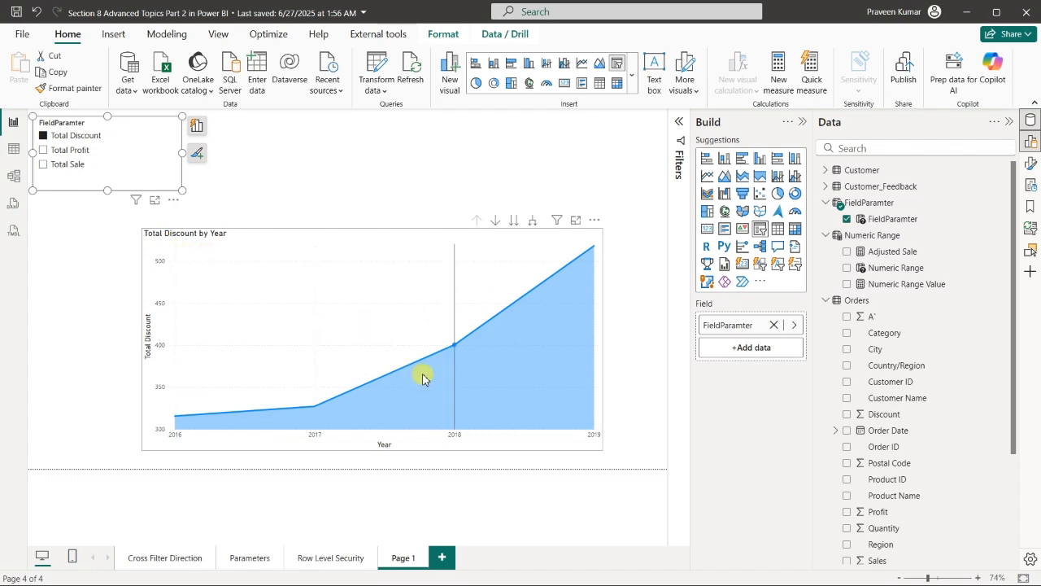
Examine the DAX formulas of the Total Discount and Total Profit measures in the Orders table, and close the formula editor.
left_click(303, 283)
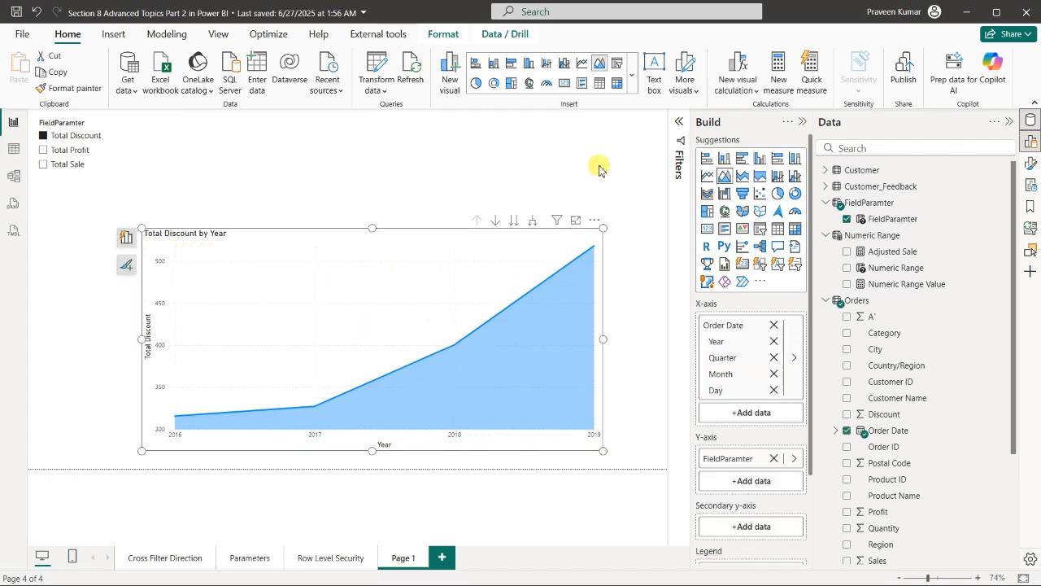
scroll(871, 325, "down", 3)
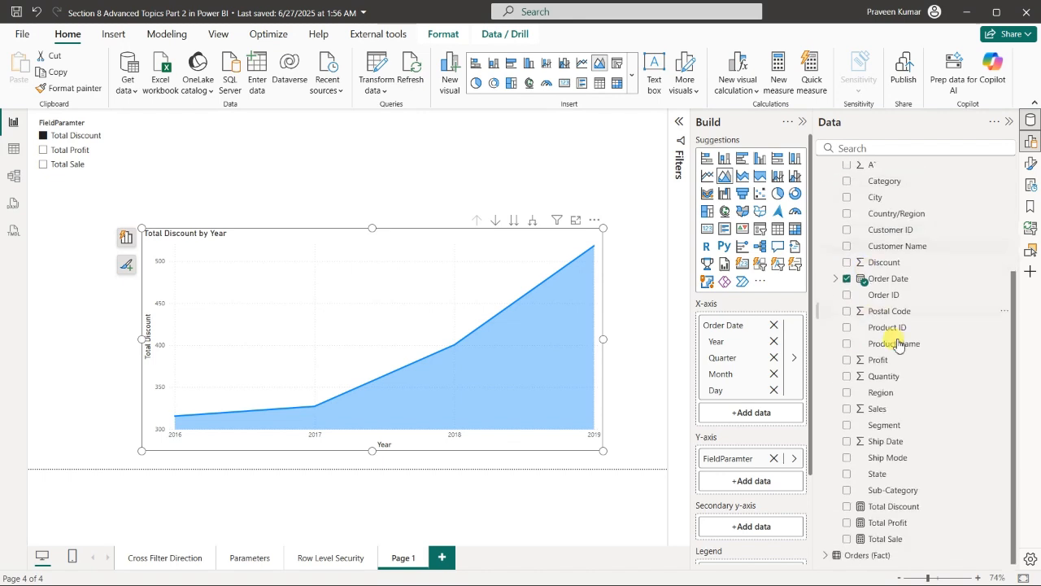
left_click(895, 508)
scroll(895, 262, "up", 5)
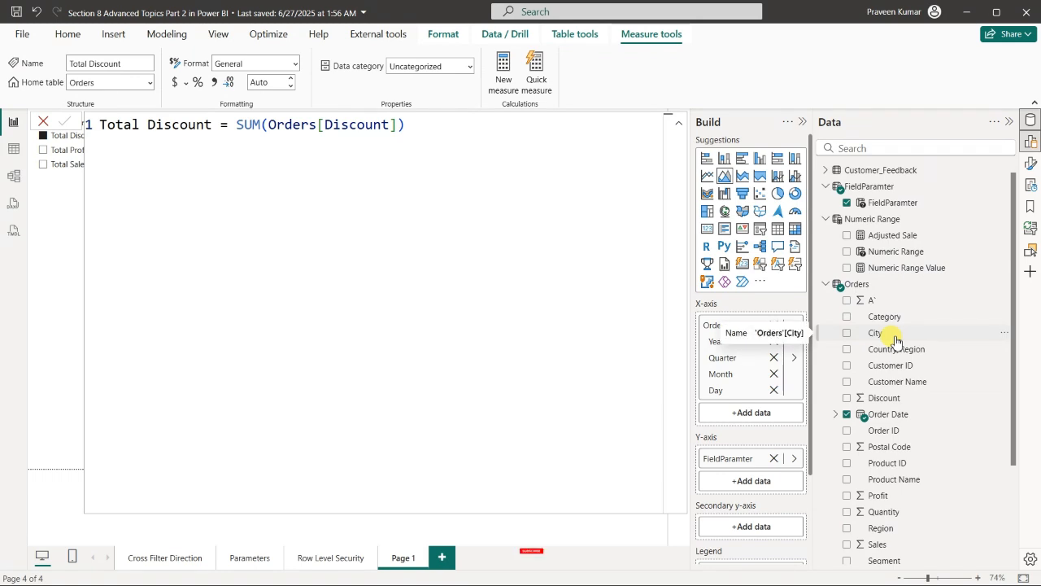
scroll(895, 342, "down", 3)
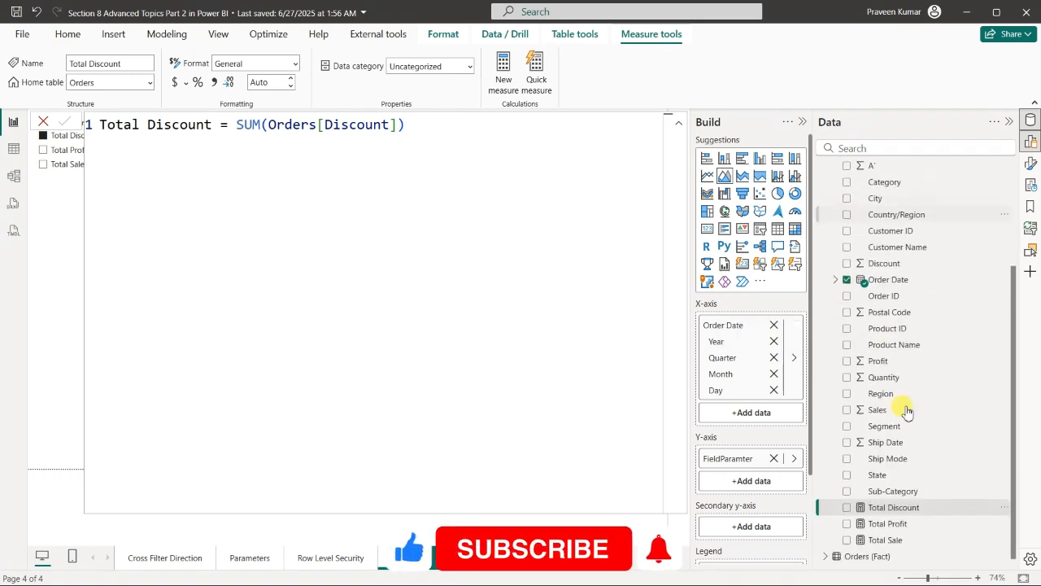
left_click(893, 521)
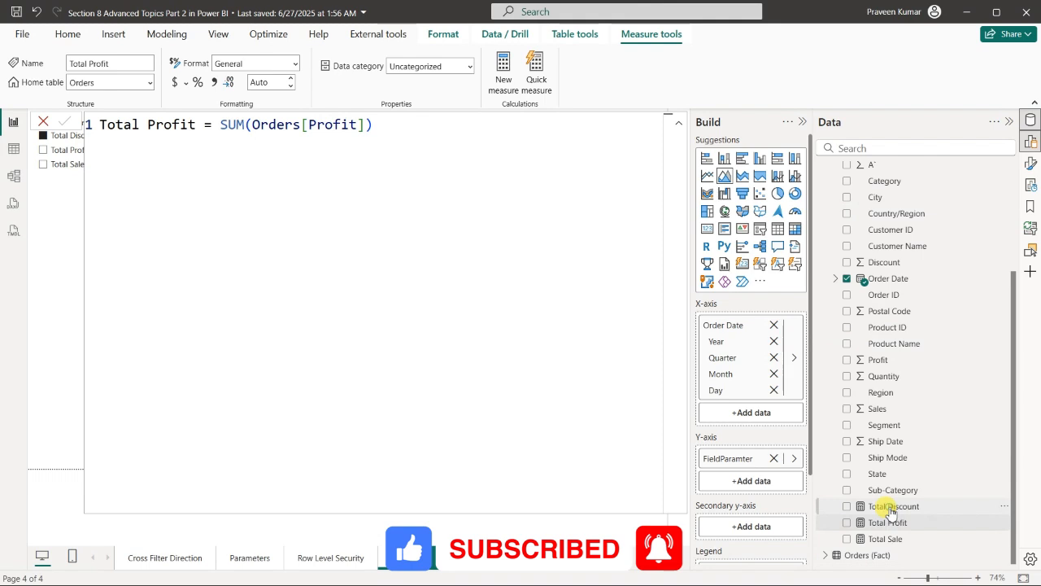
left_click(894, 504)
scroll(898, 325, "up", 3)
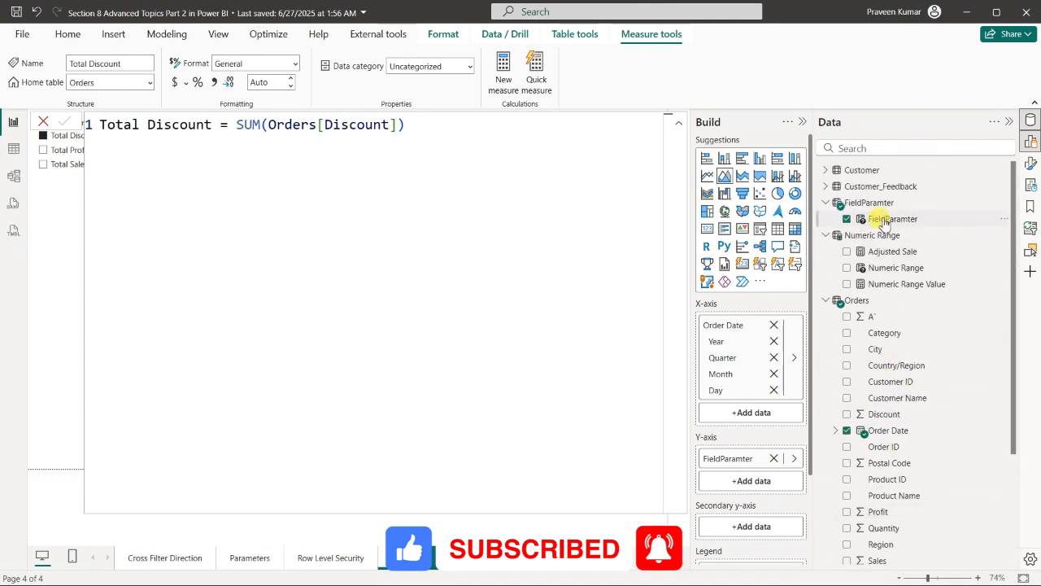
left_click(43, 120)
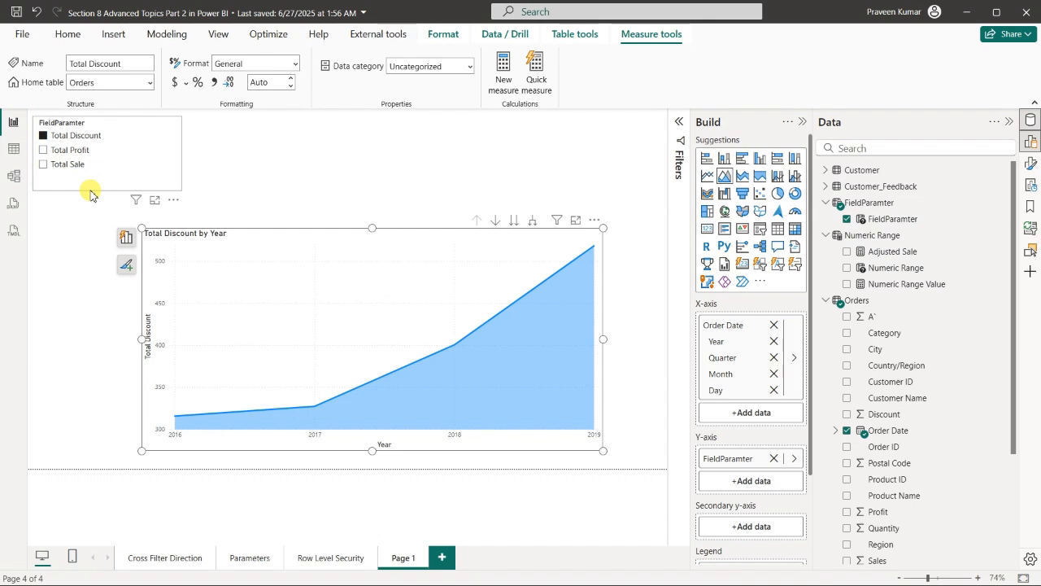